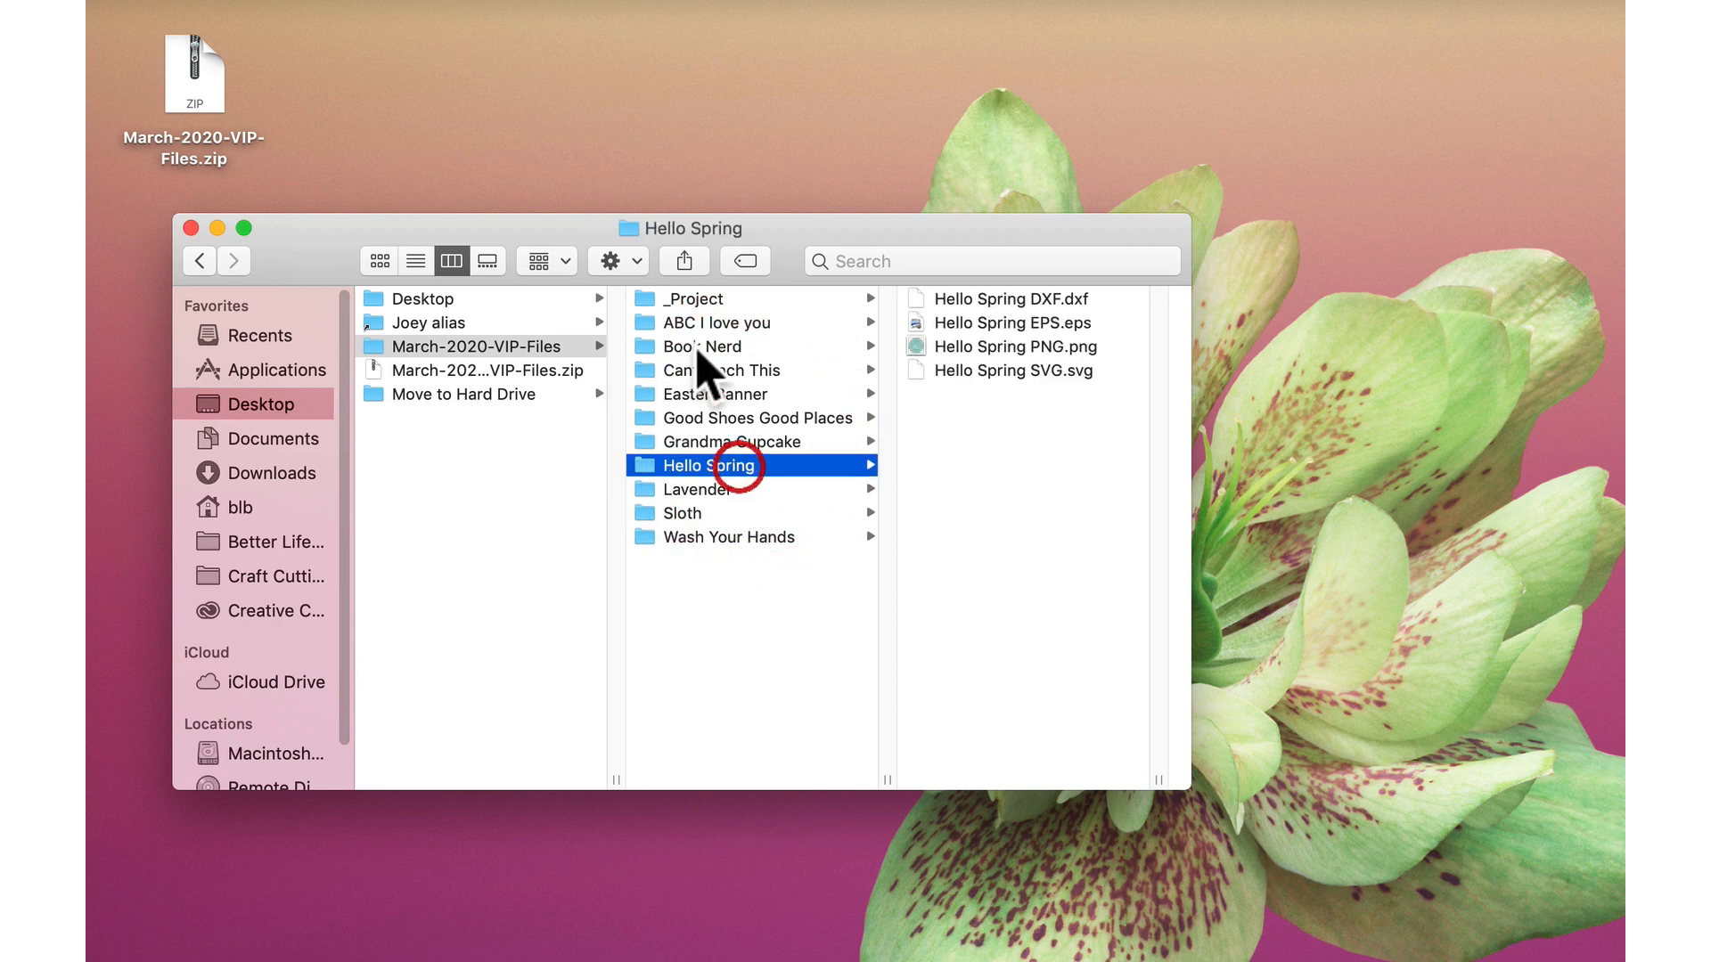
# - Open the Diamond Pattern folder inside _Project and preview Diamonds PNG.png at full size
pyautogui.click(685, 299)
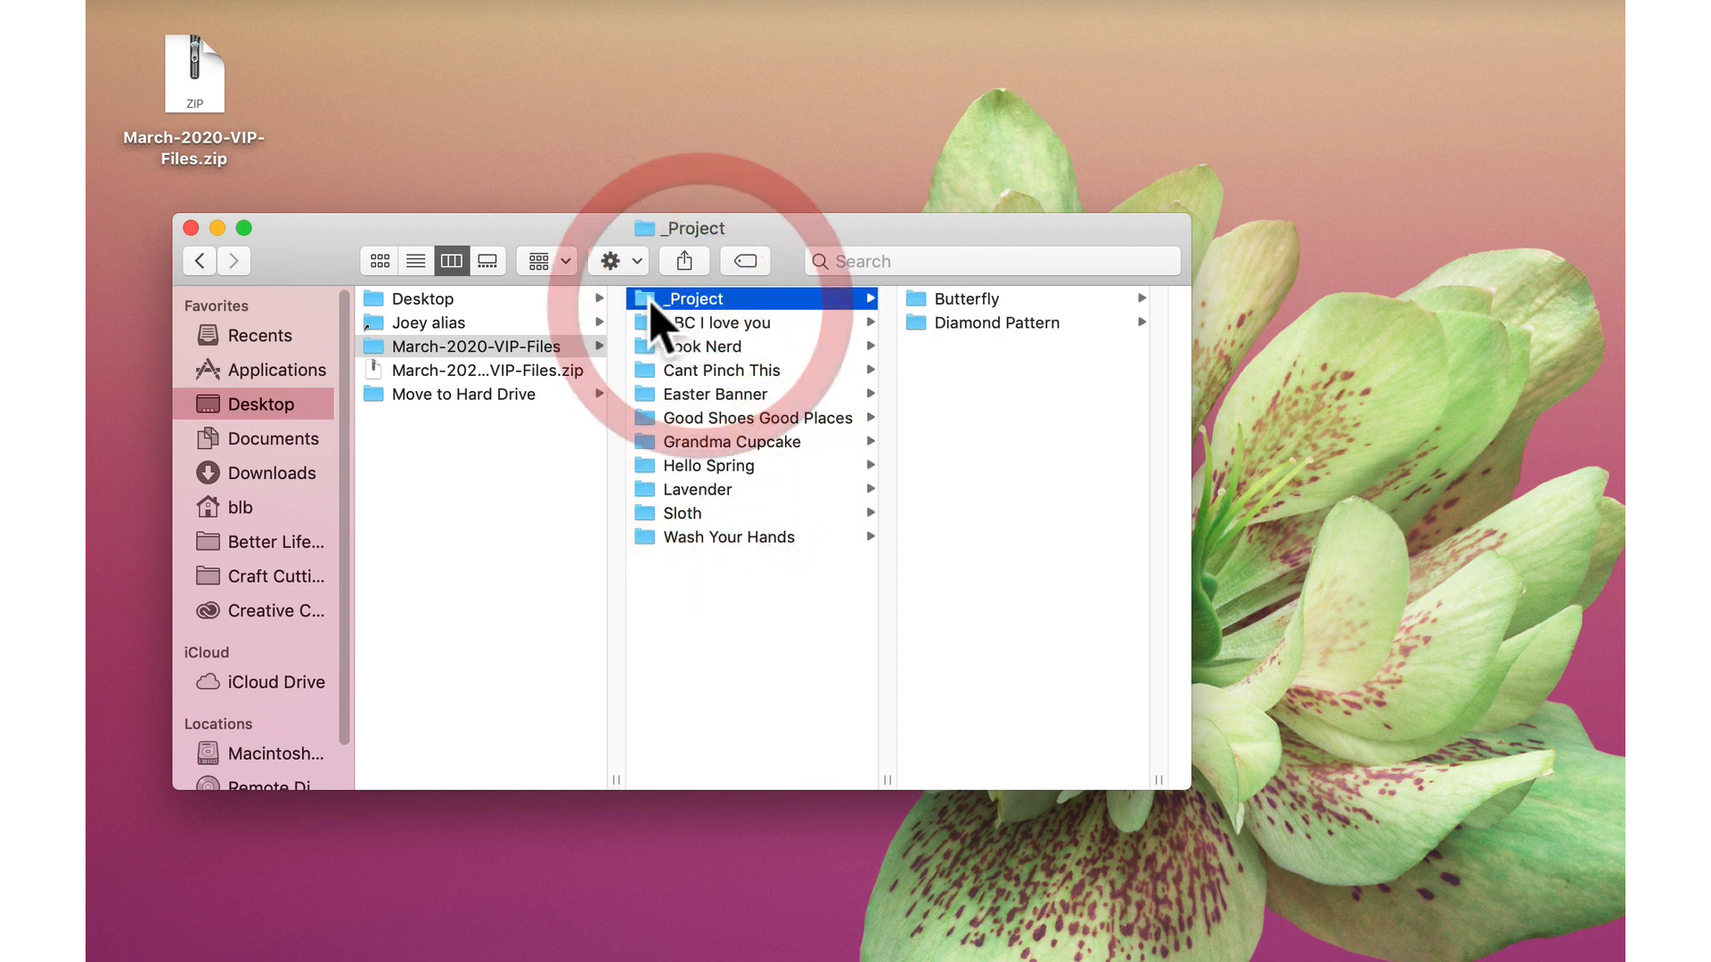
pyautogui.click(980, 302)
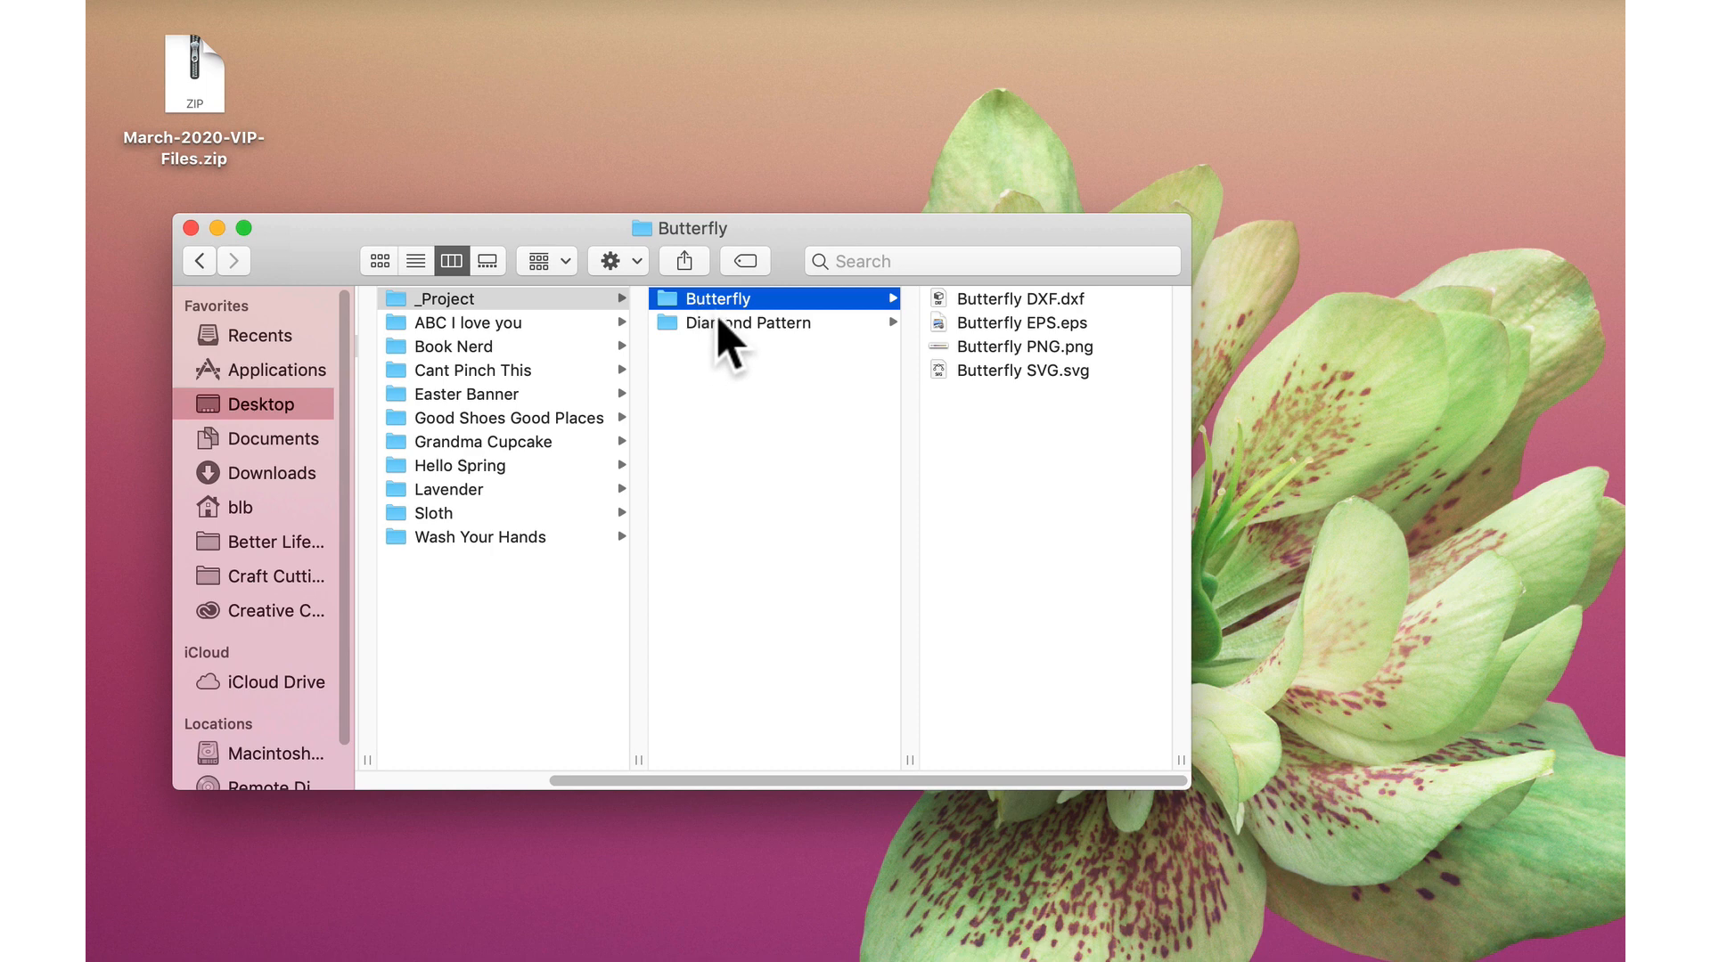
pyautogui.click(726, 326)
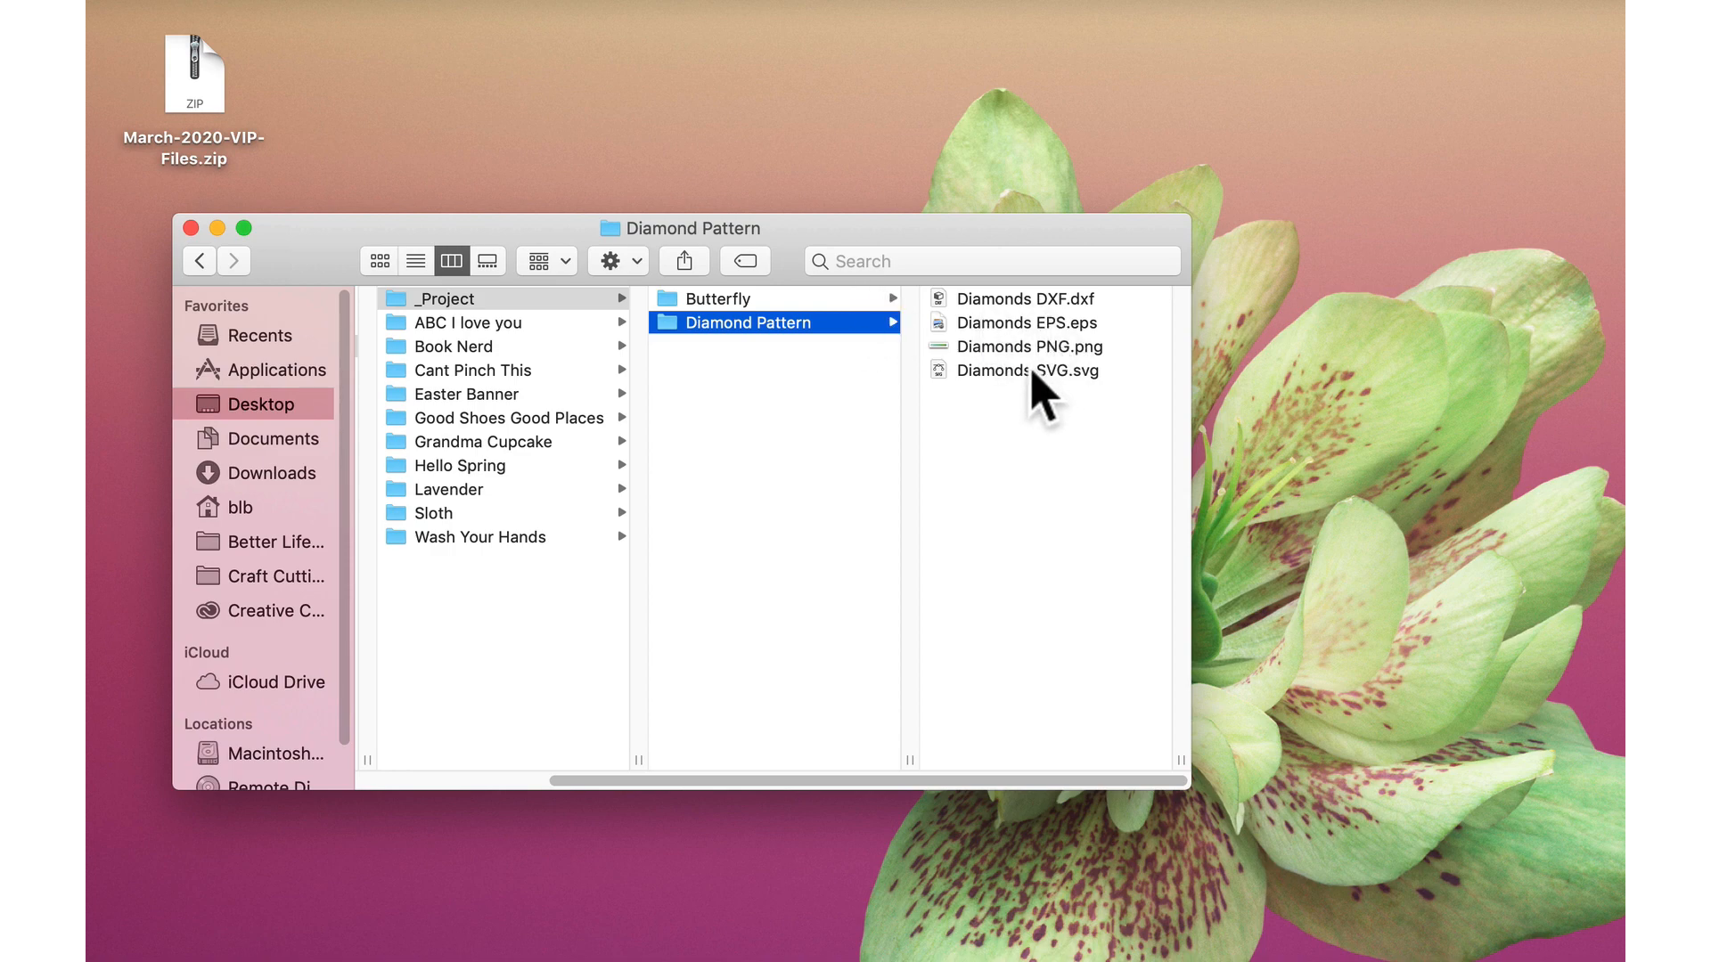
pyautogui.click(996, 348)
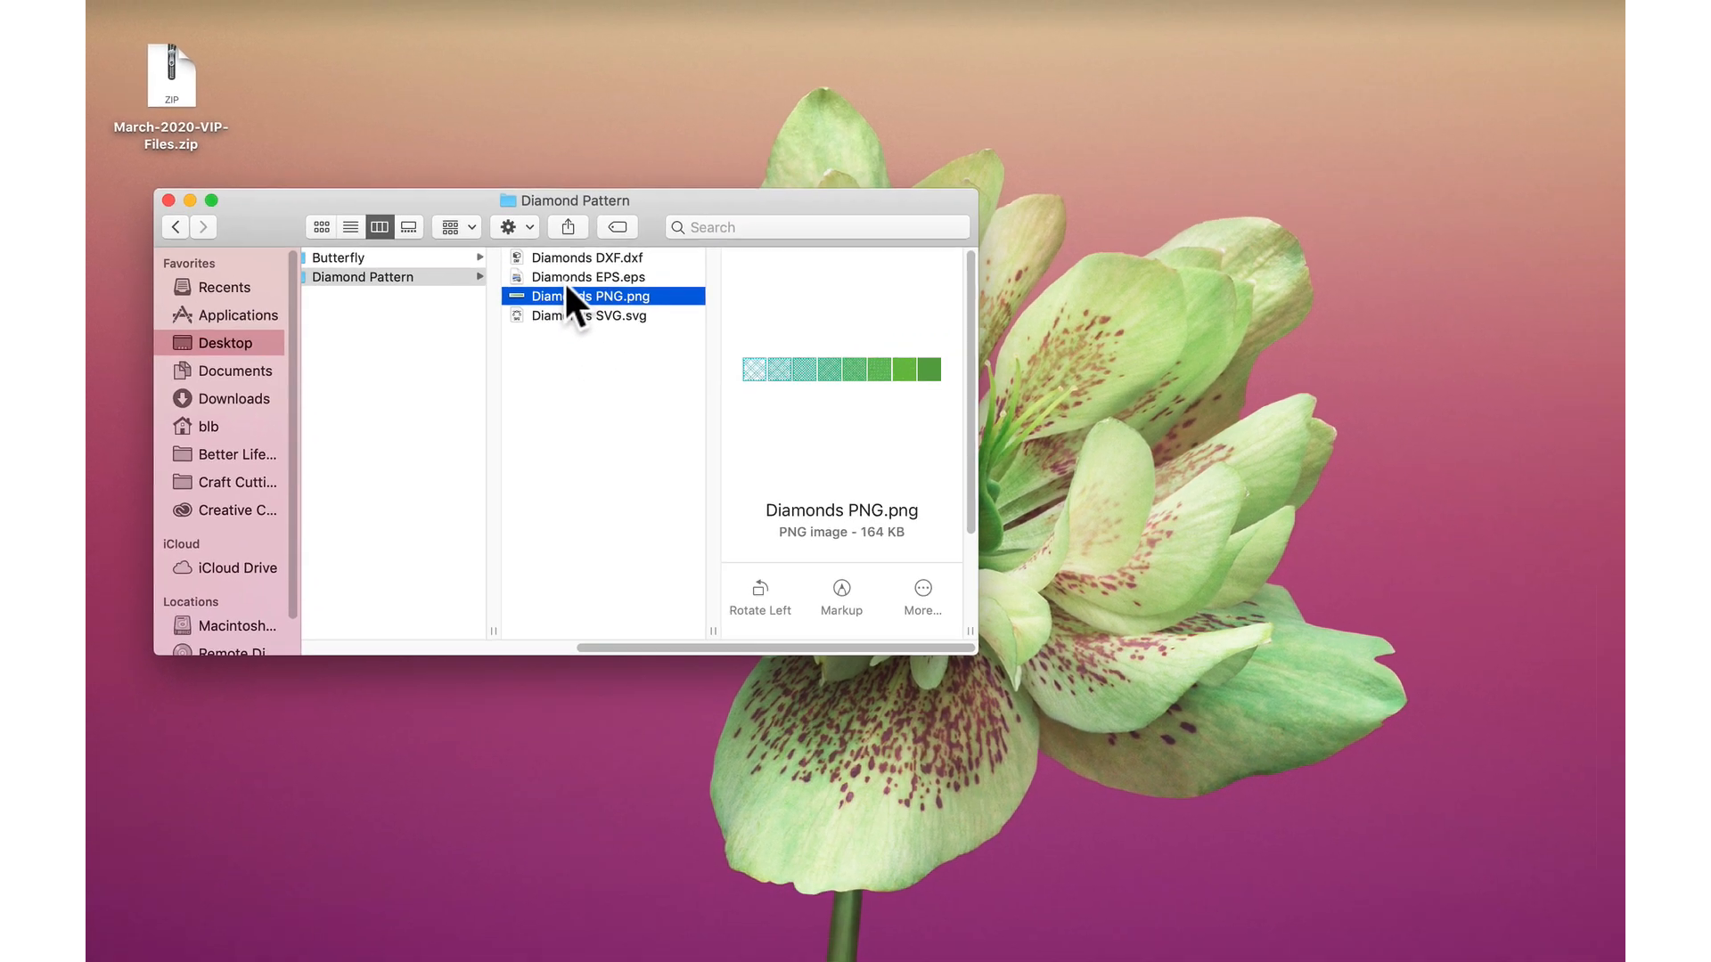
pyautogui.press('space')
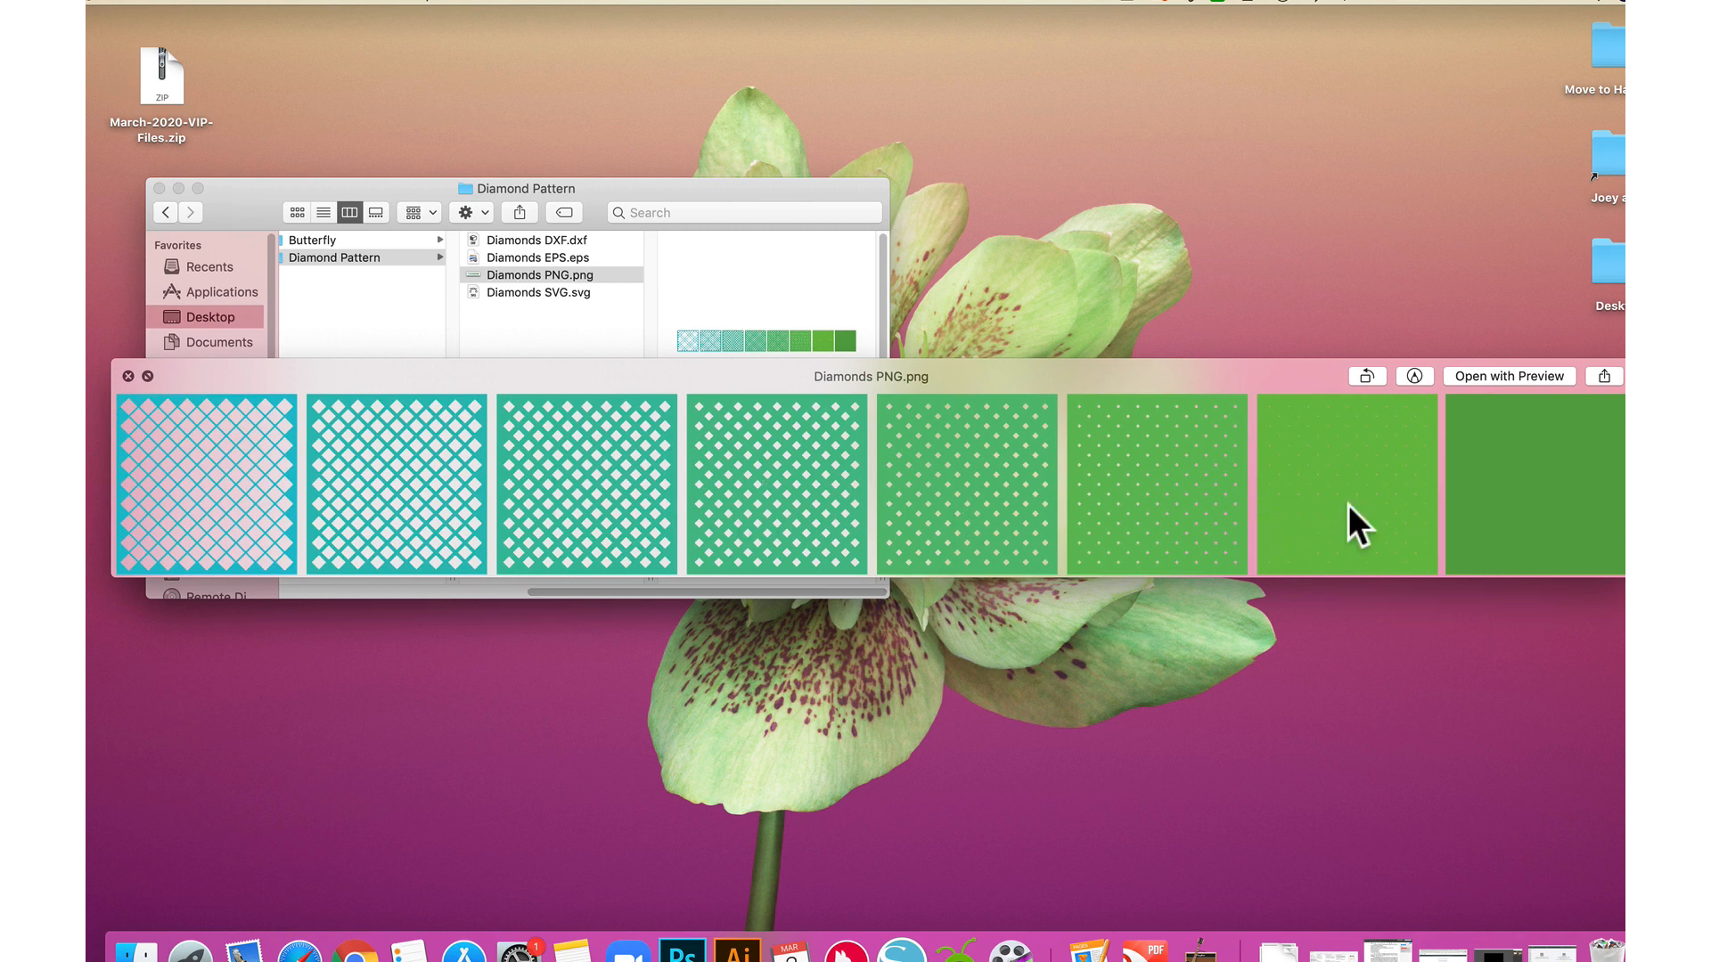
pyautogui.click(128, 376)
# - Open the Butterfly folder inside _Project and preview Butterfly PNG.png at full size
pyautogui.click(340, 238)
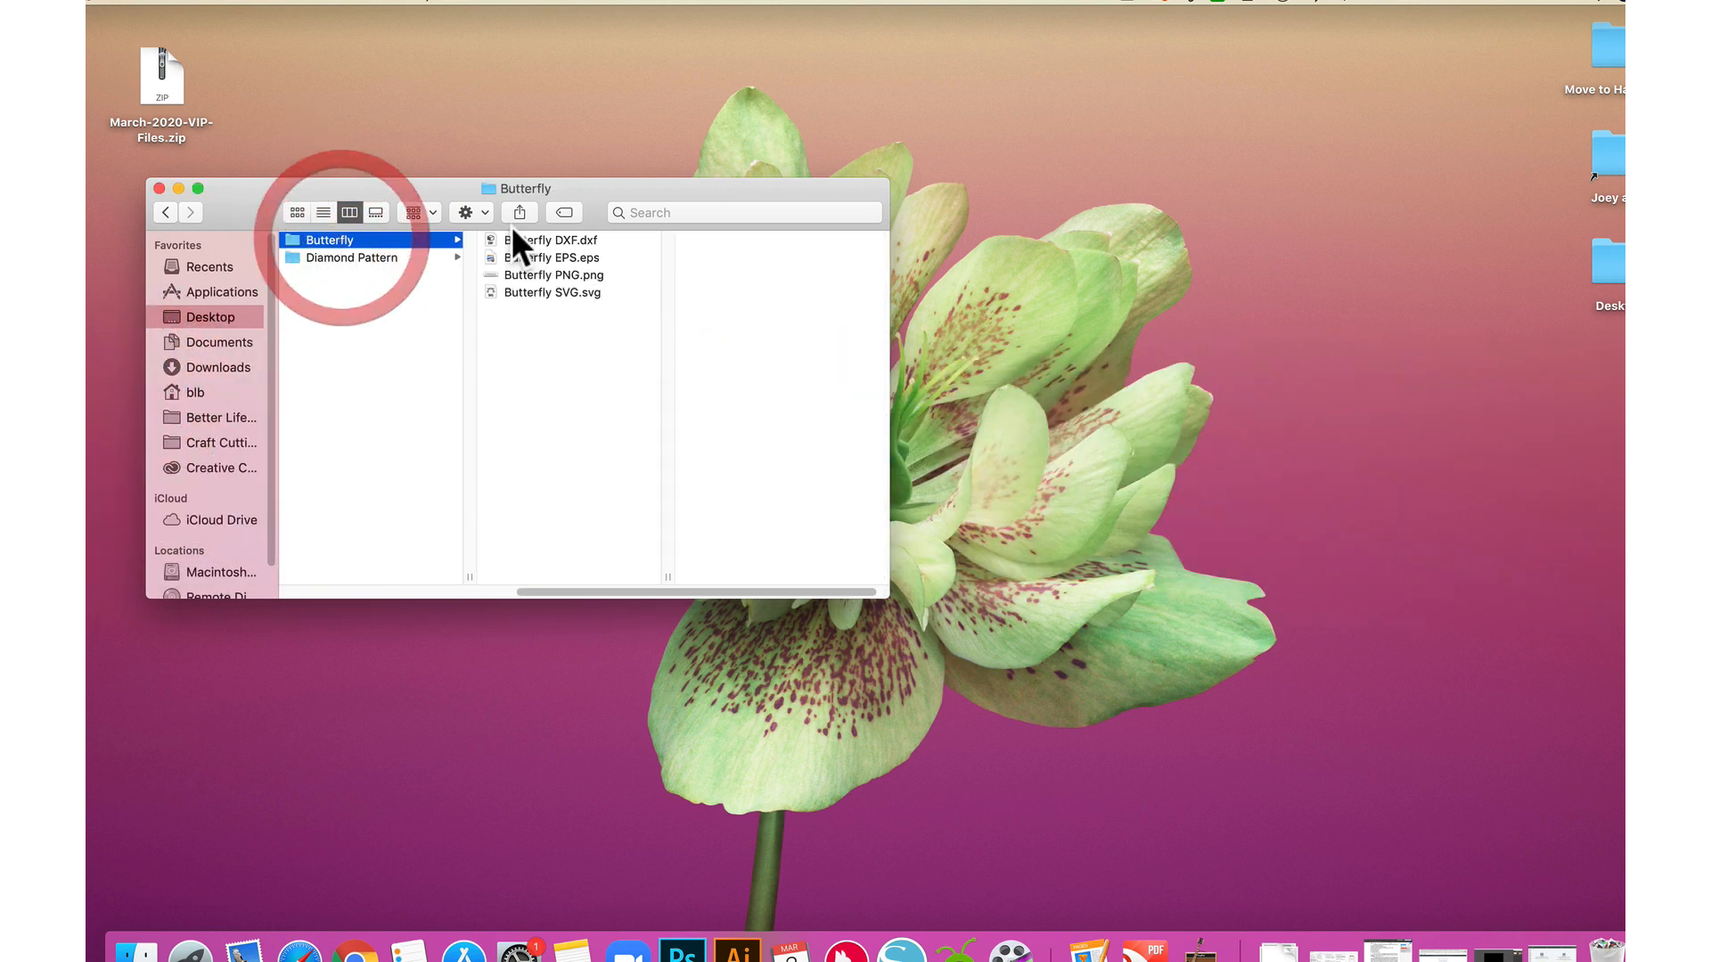
pyautogui.click(561, 276)
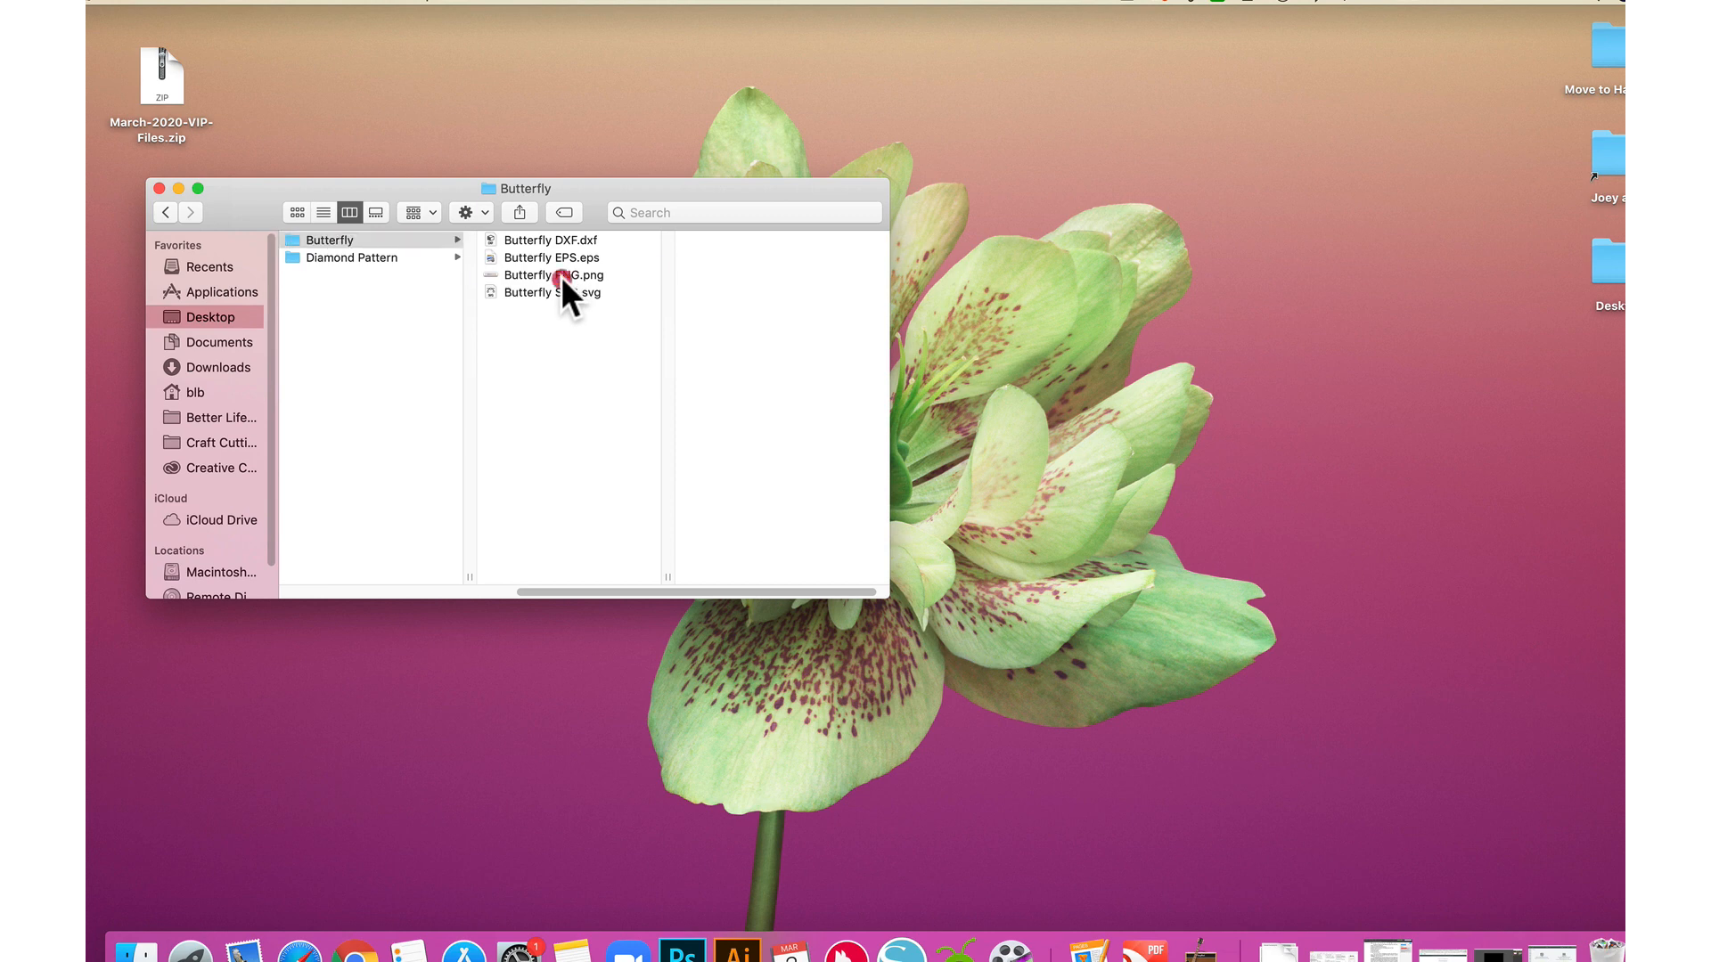
pyautogui.press('space')
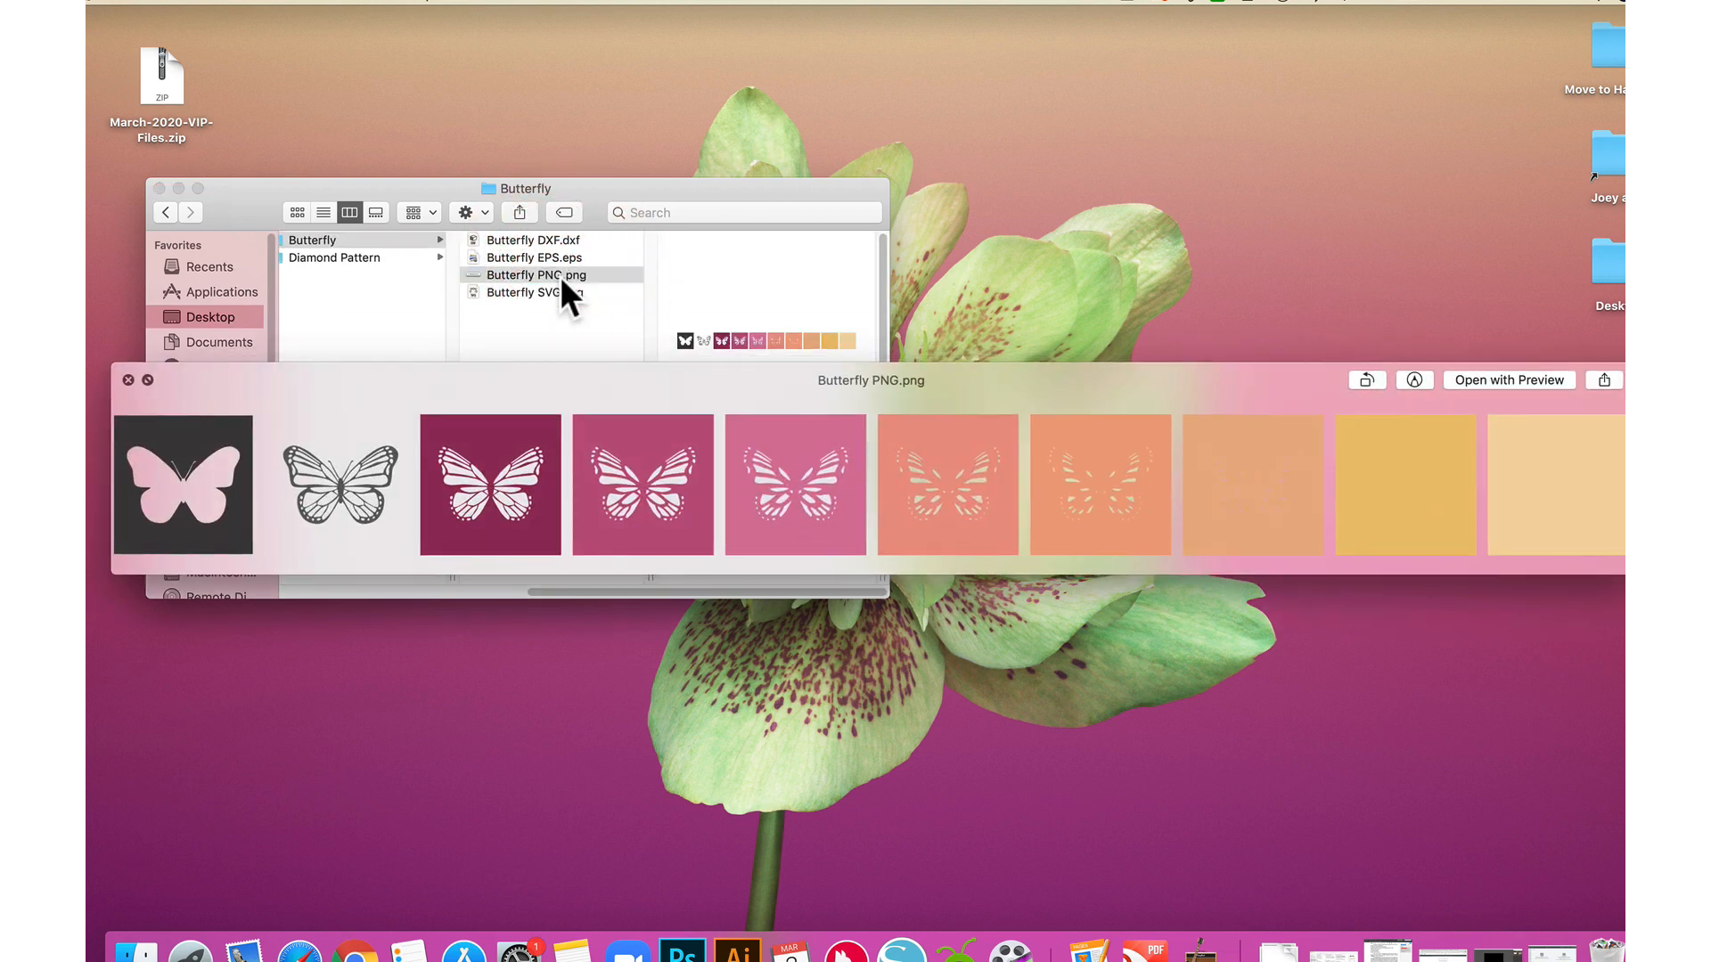
pyautogui.moveTo(538, 365); pyautogui.dragTo(536, 330)
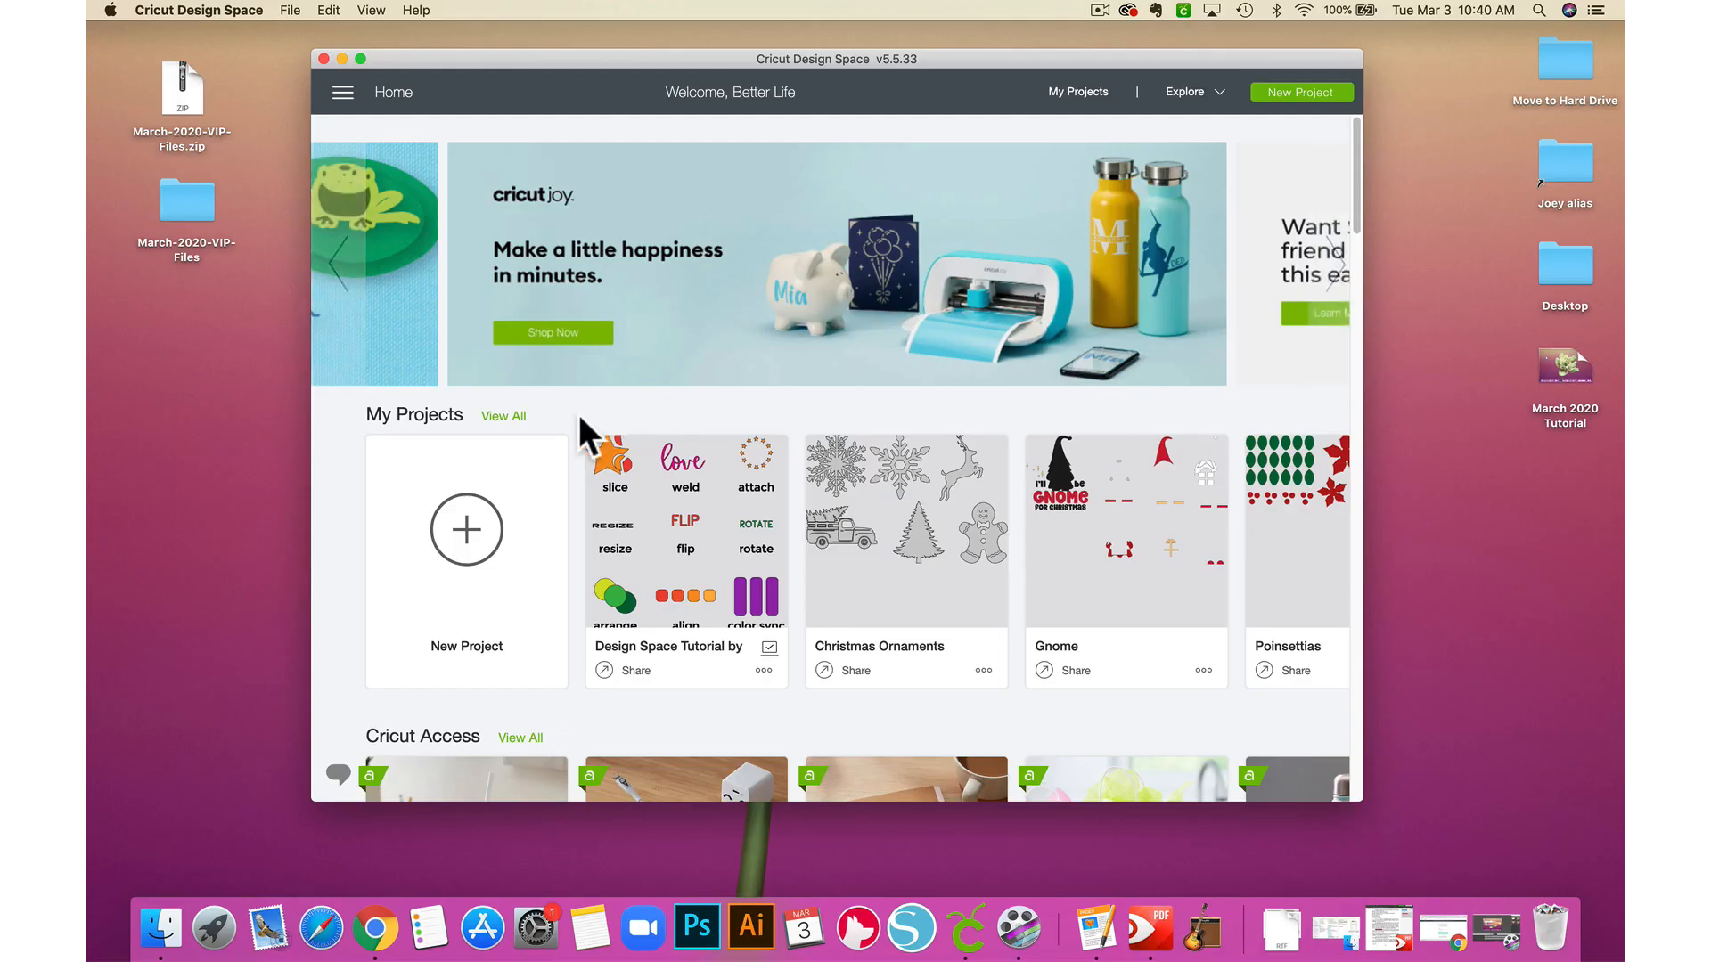
# - Start a new project in Cricut Design Space and begin an image upload
pyautogui.click(465, 533)
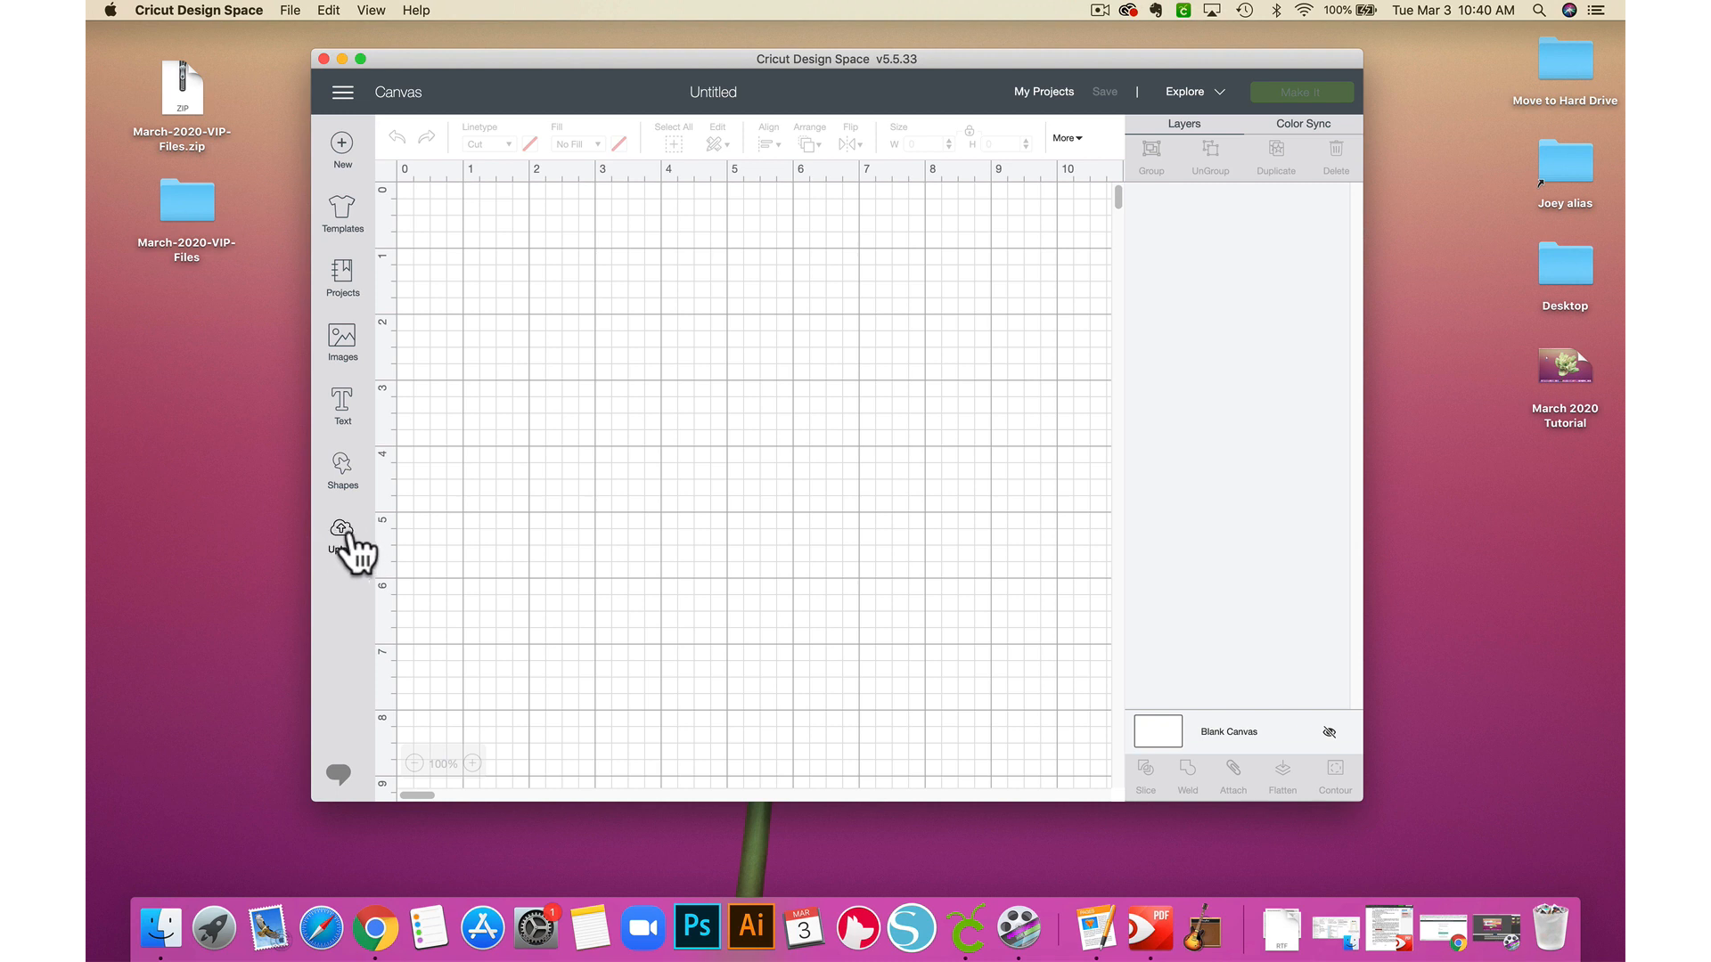
pyautogui.click(342, 534)
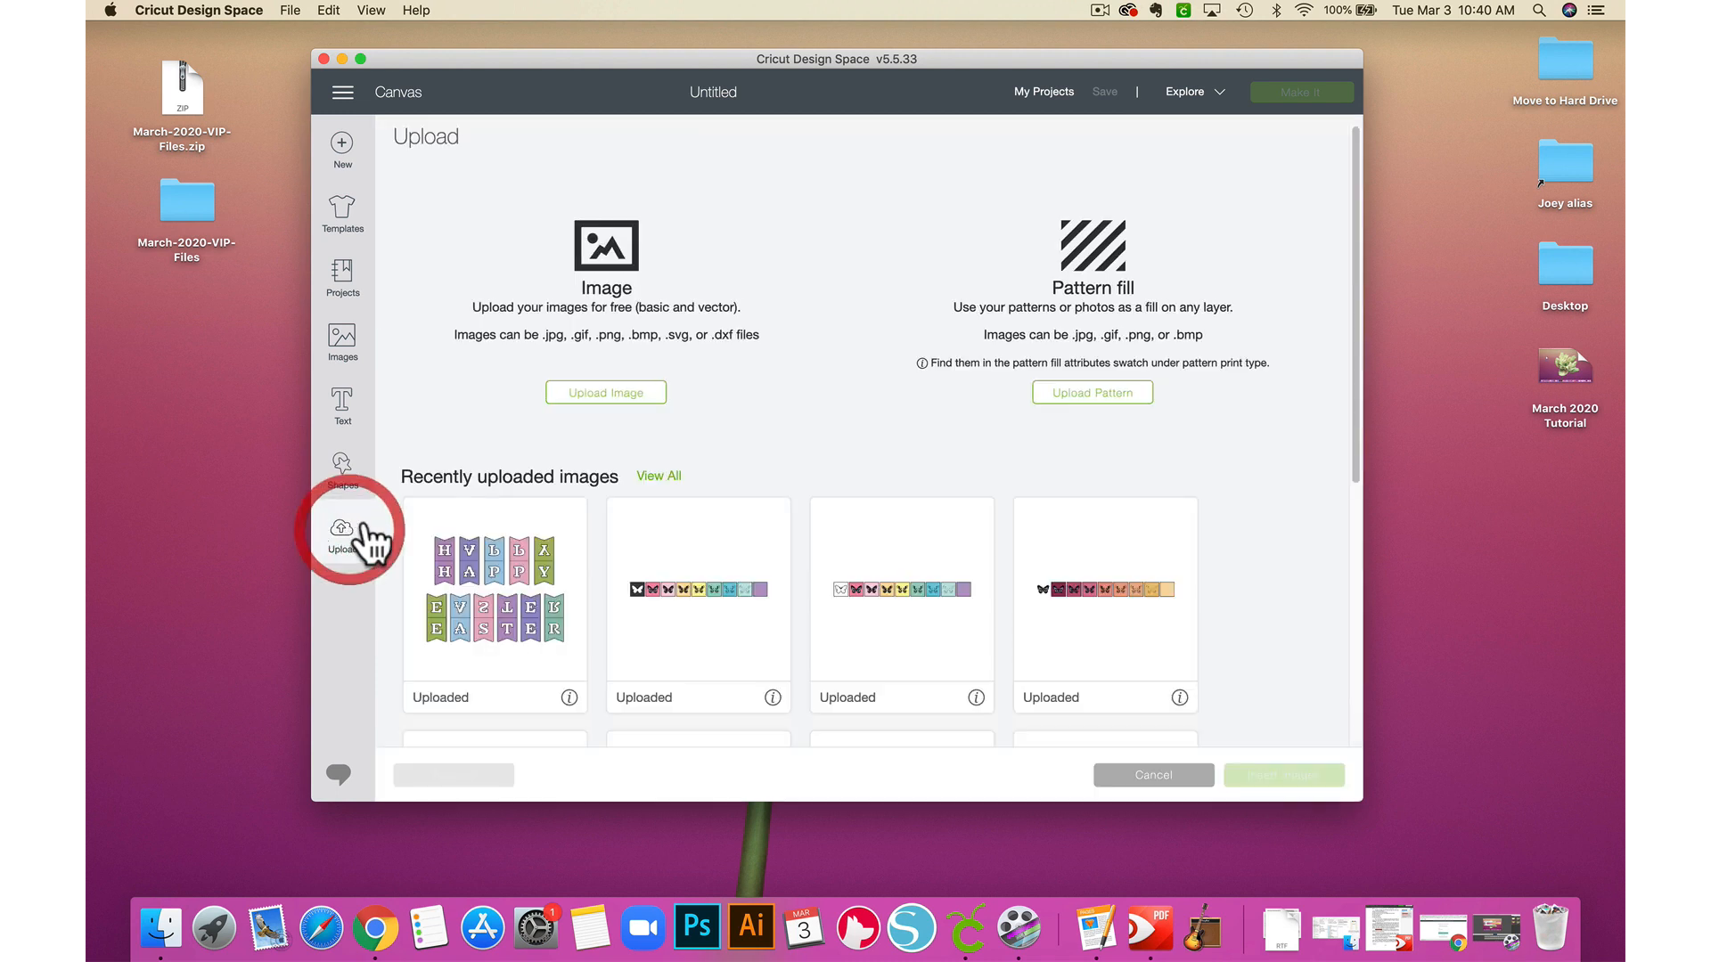
pyautogui.click(609, 400)
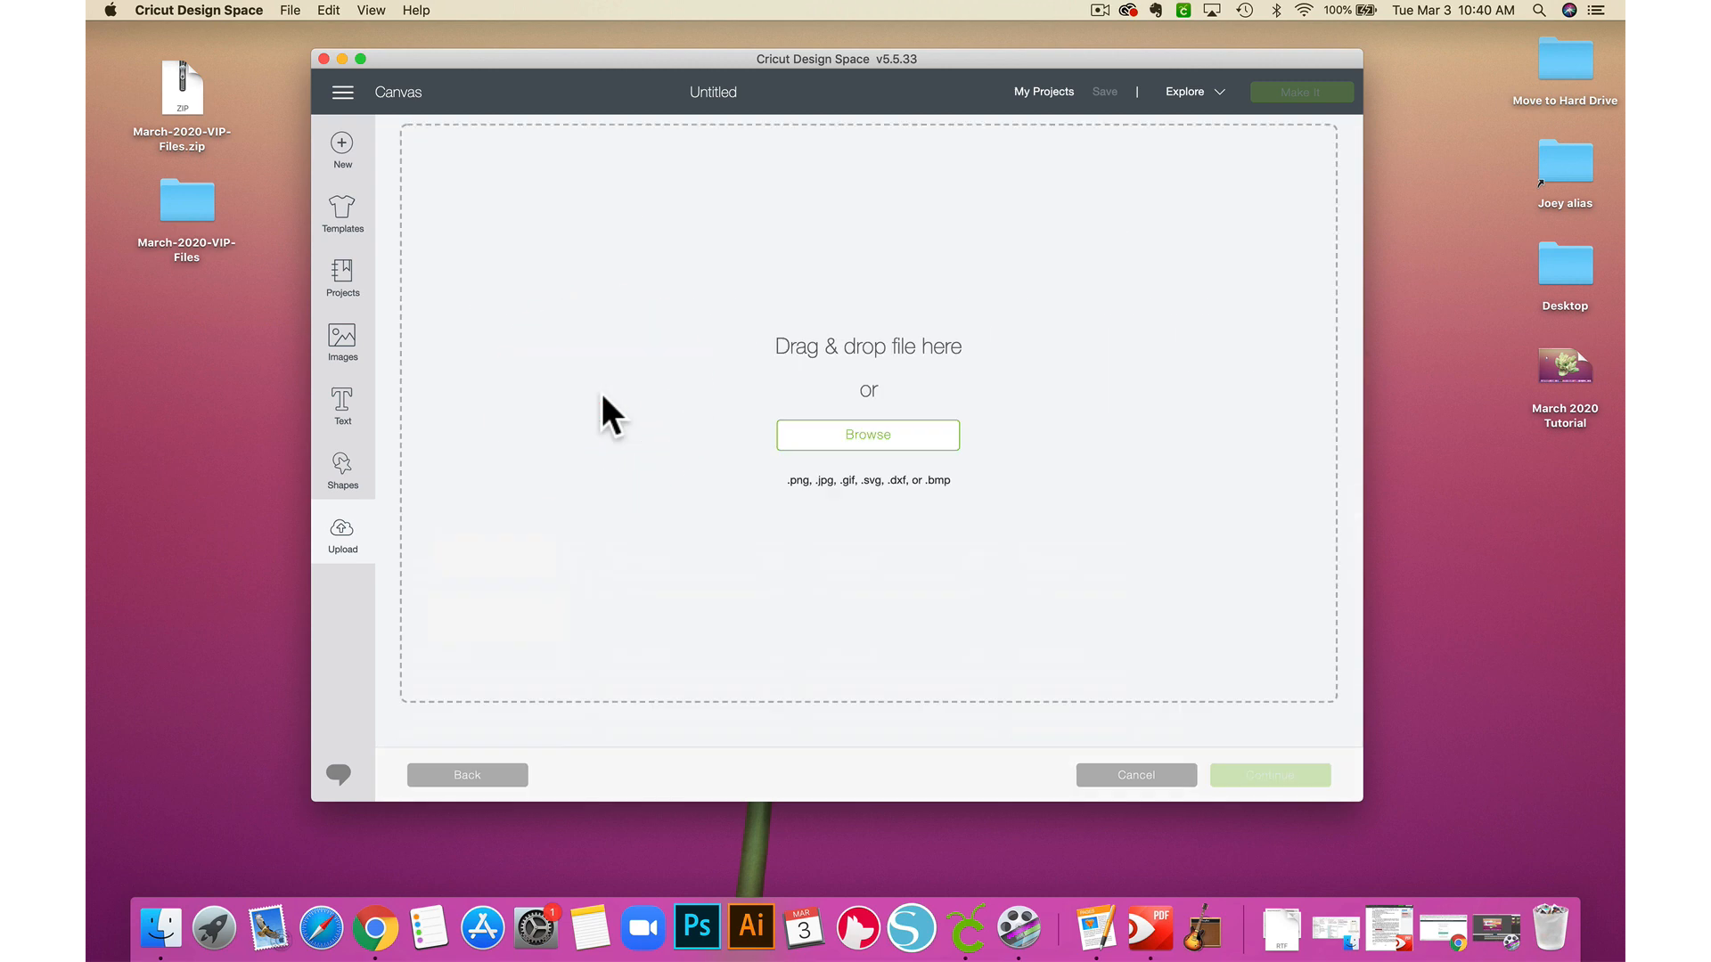
# - Load Butterfly SVG.svg into the image upload from the _Project/Butterfly folder in the desktop's March-2020-VIP-Files folder
pyautogui.click(192, 203)
pyautogui.doubleClick(193, 203)
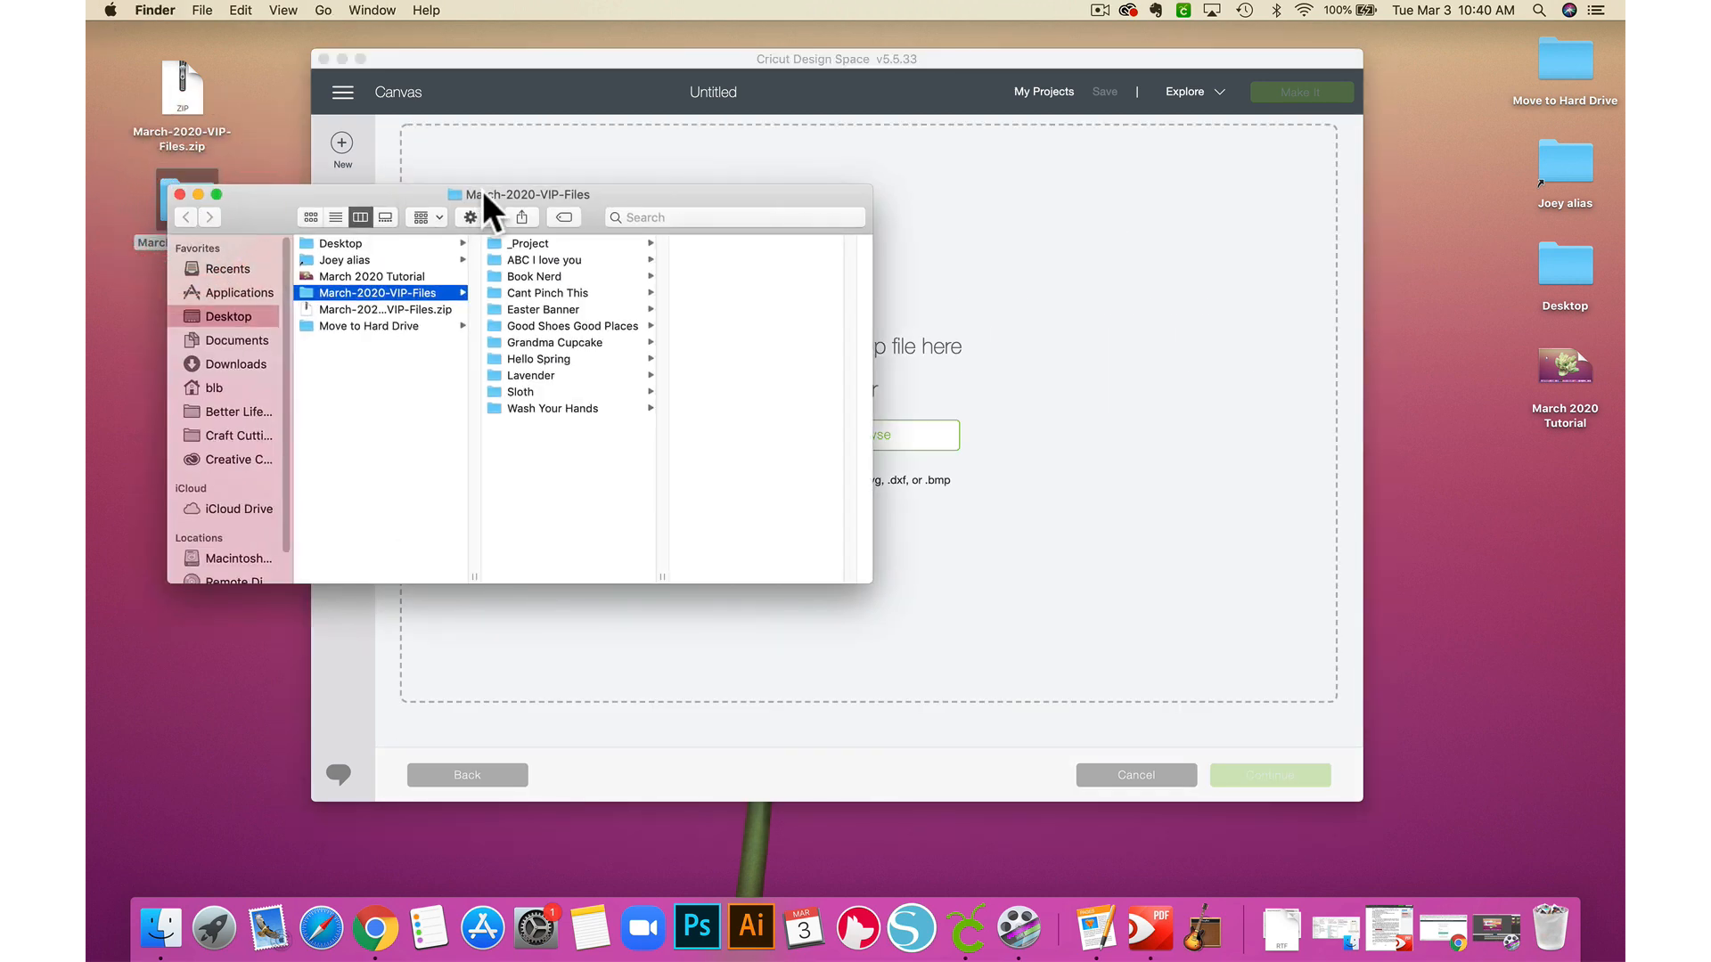
pyautogui.moveTo(483, 190); pyautogui.dragTo(272, 237)
pyautogui.click(318, 289)
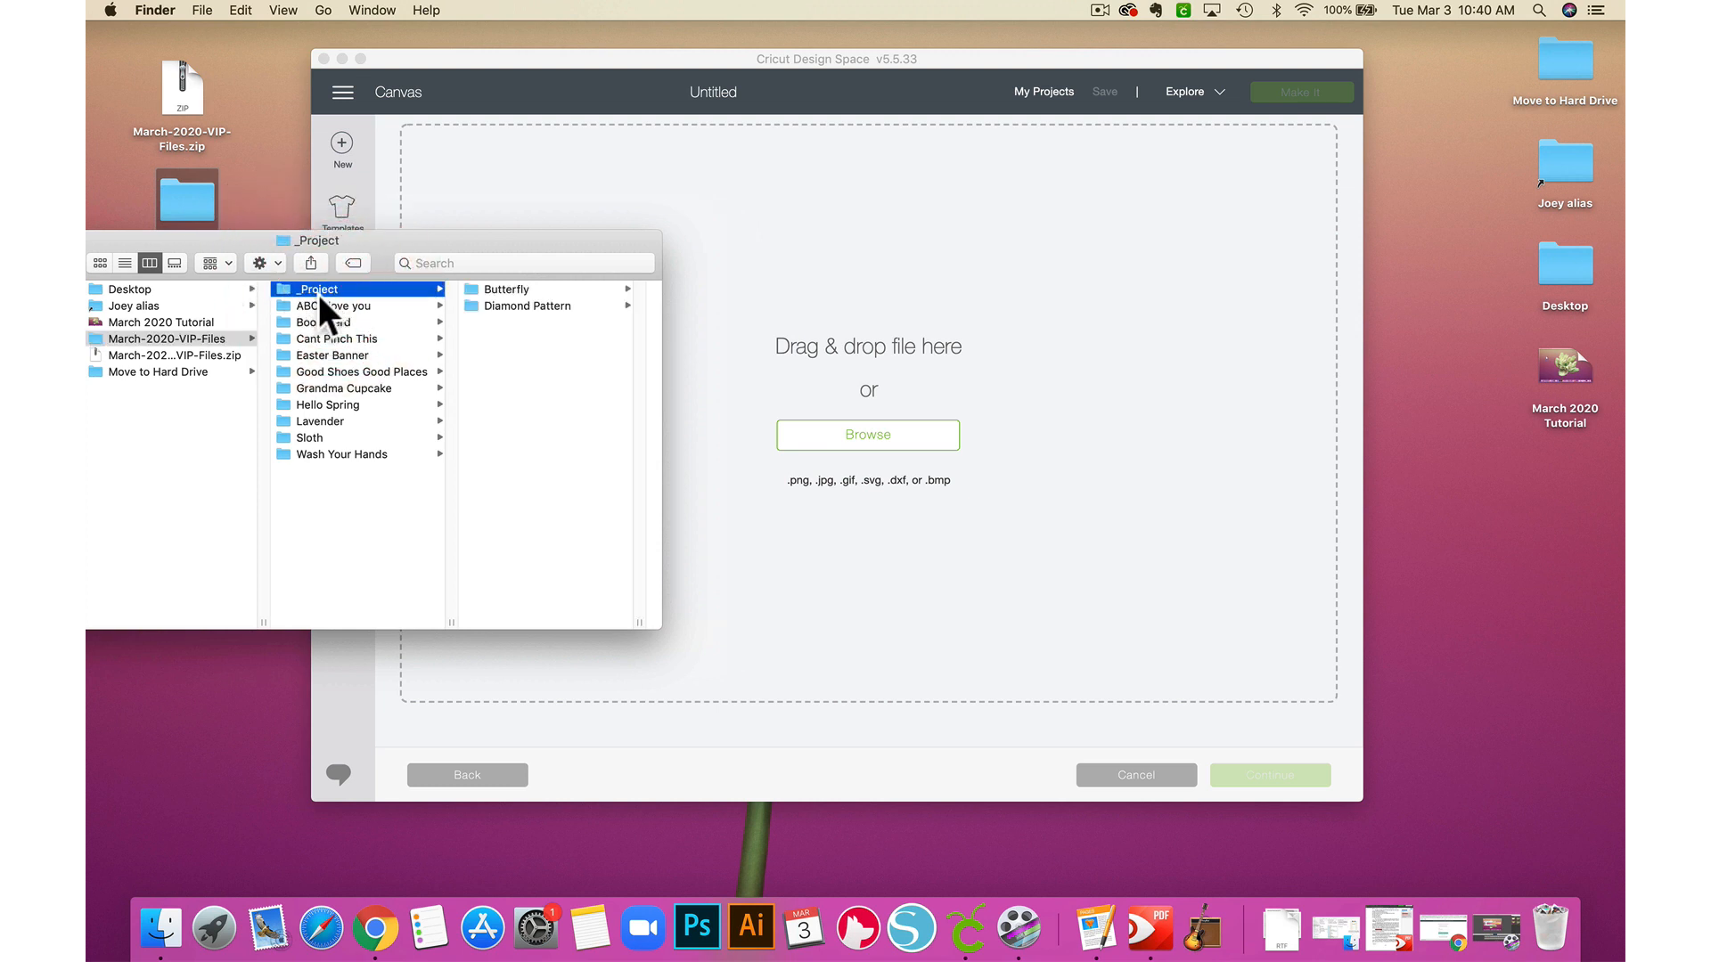
pyautogui.click(513, 290)
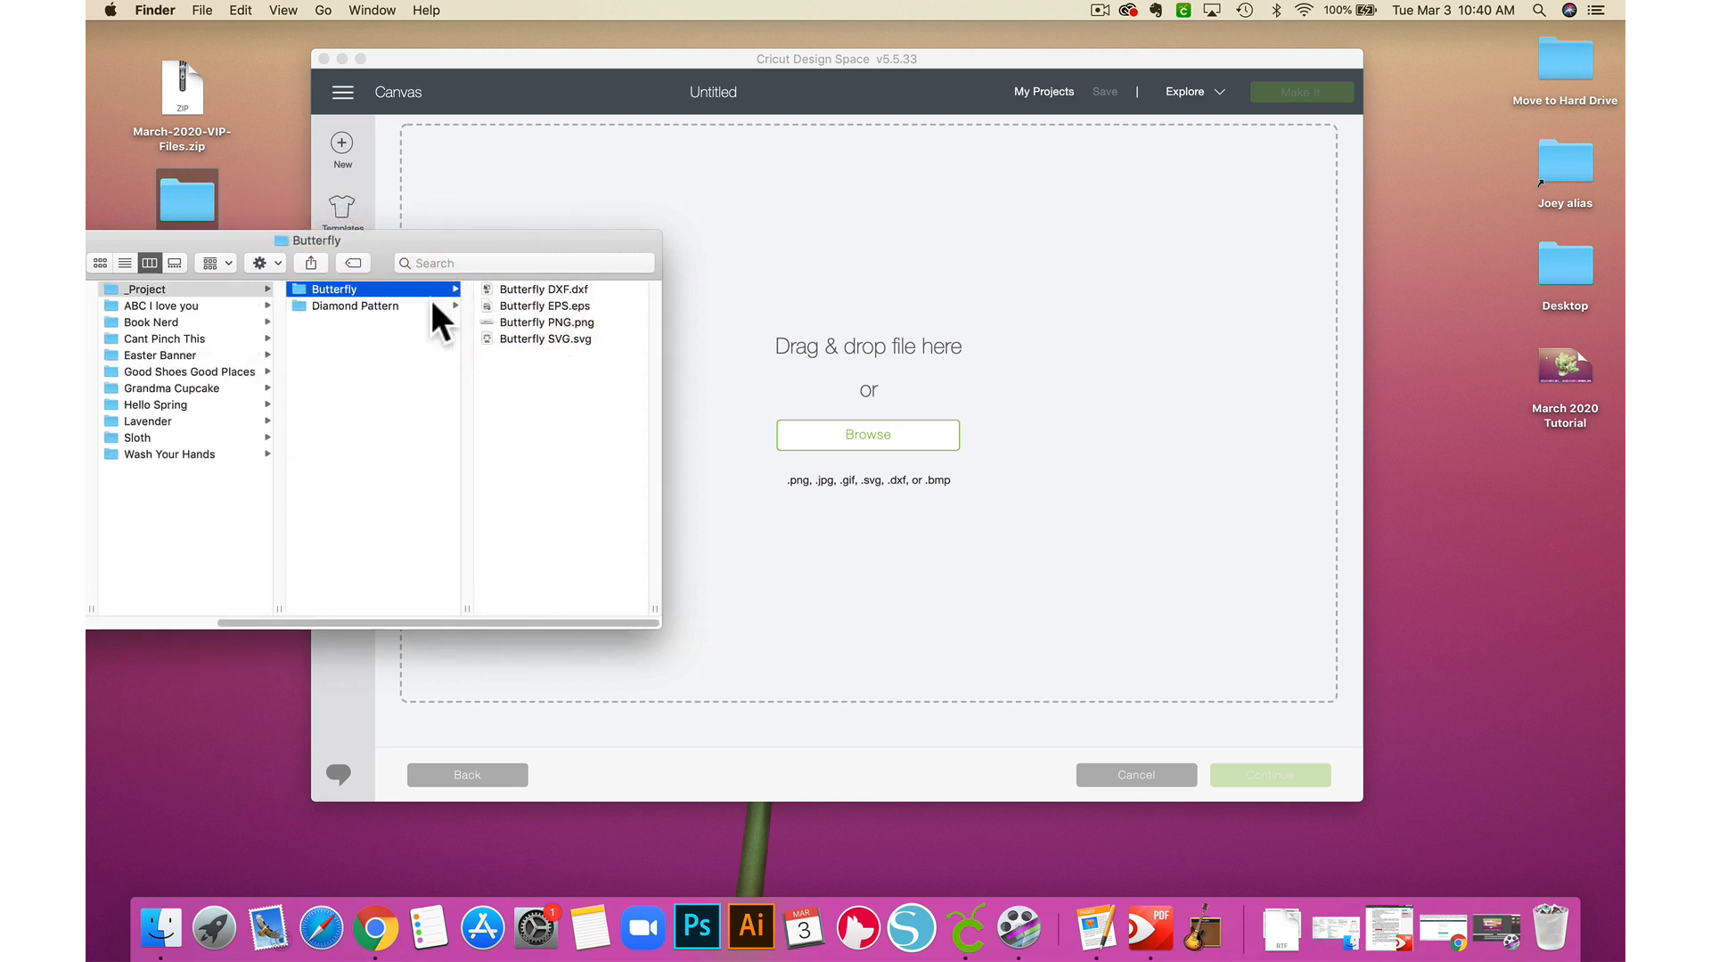
pyautogui.click(581, 338)
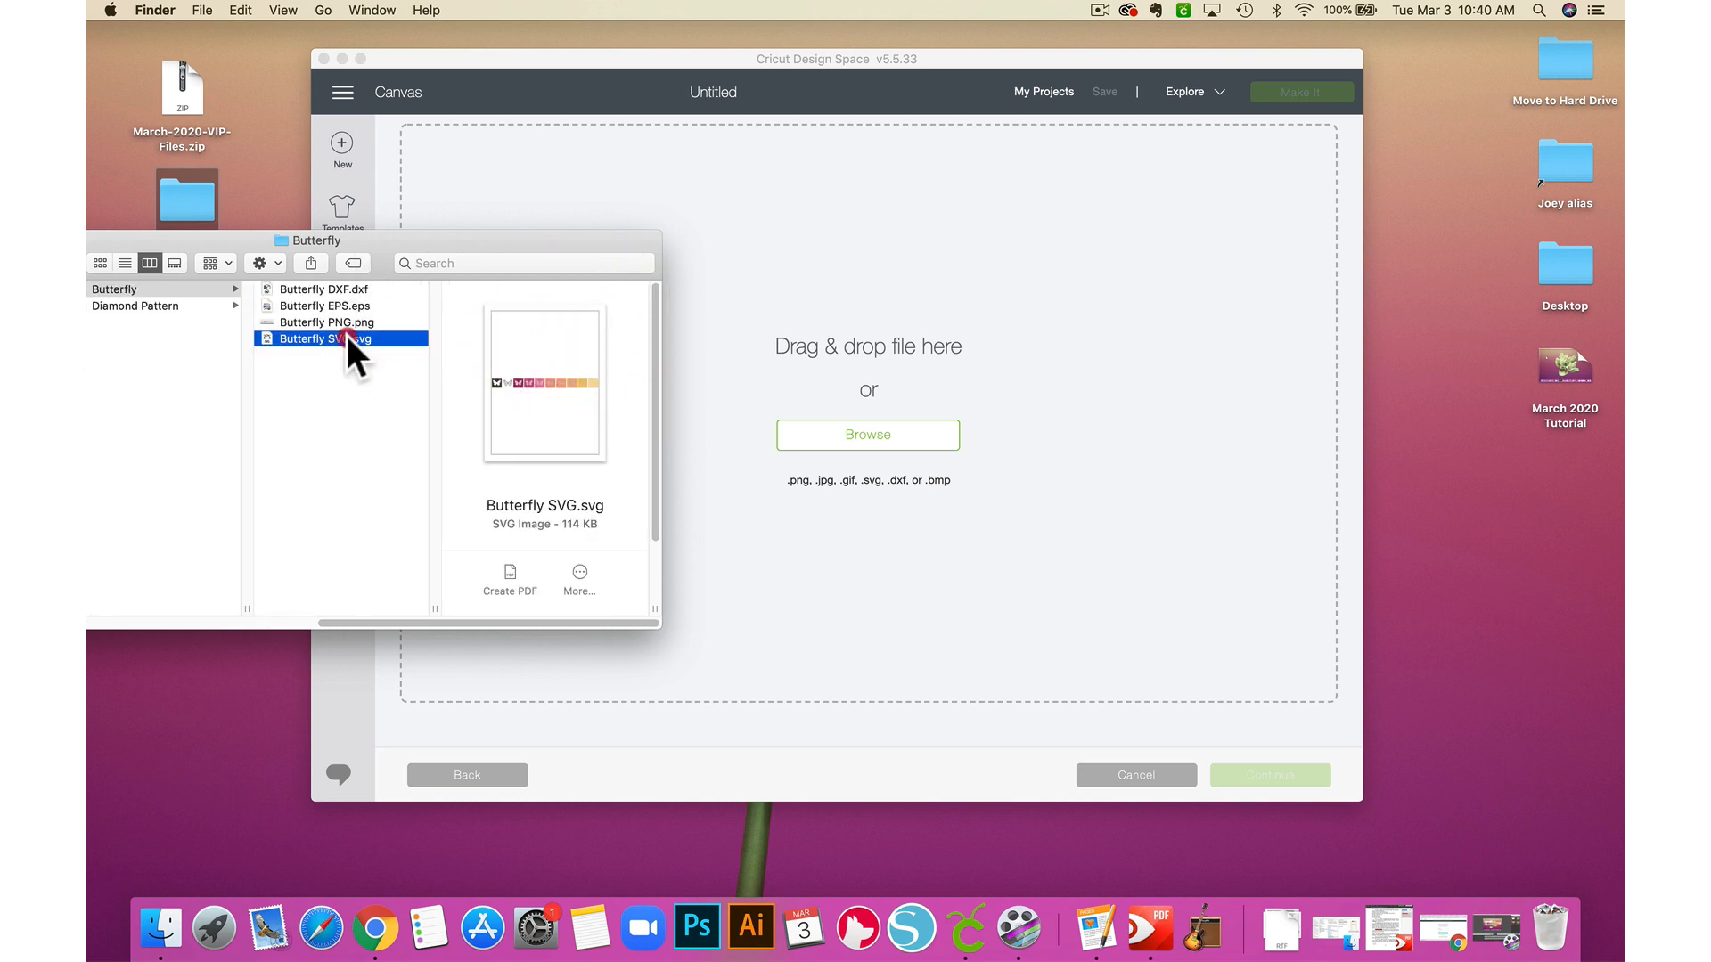
pyautogui.moveTo(346, 336); pyautogui.dragTo(1014, 388)
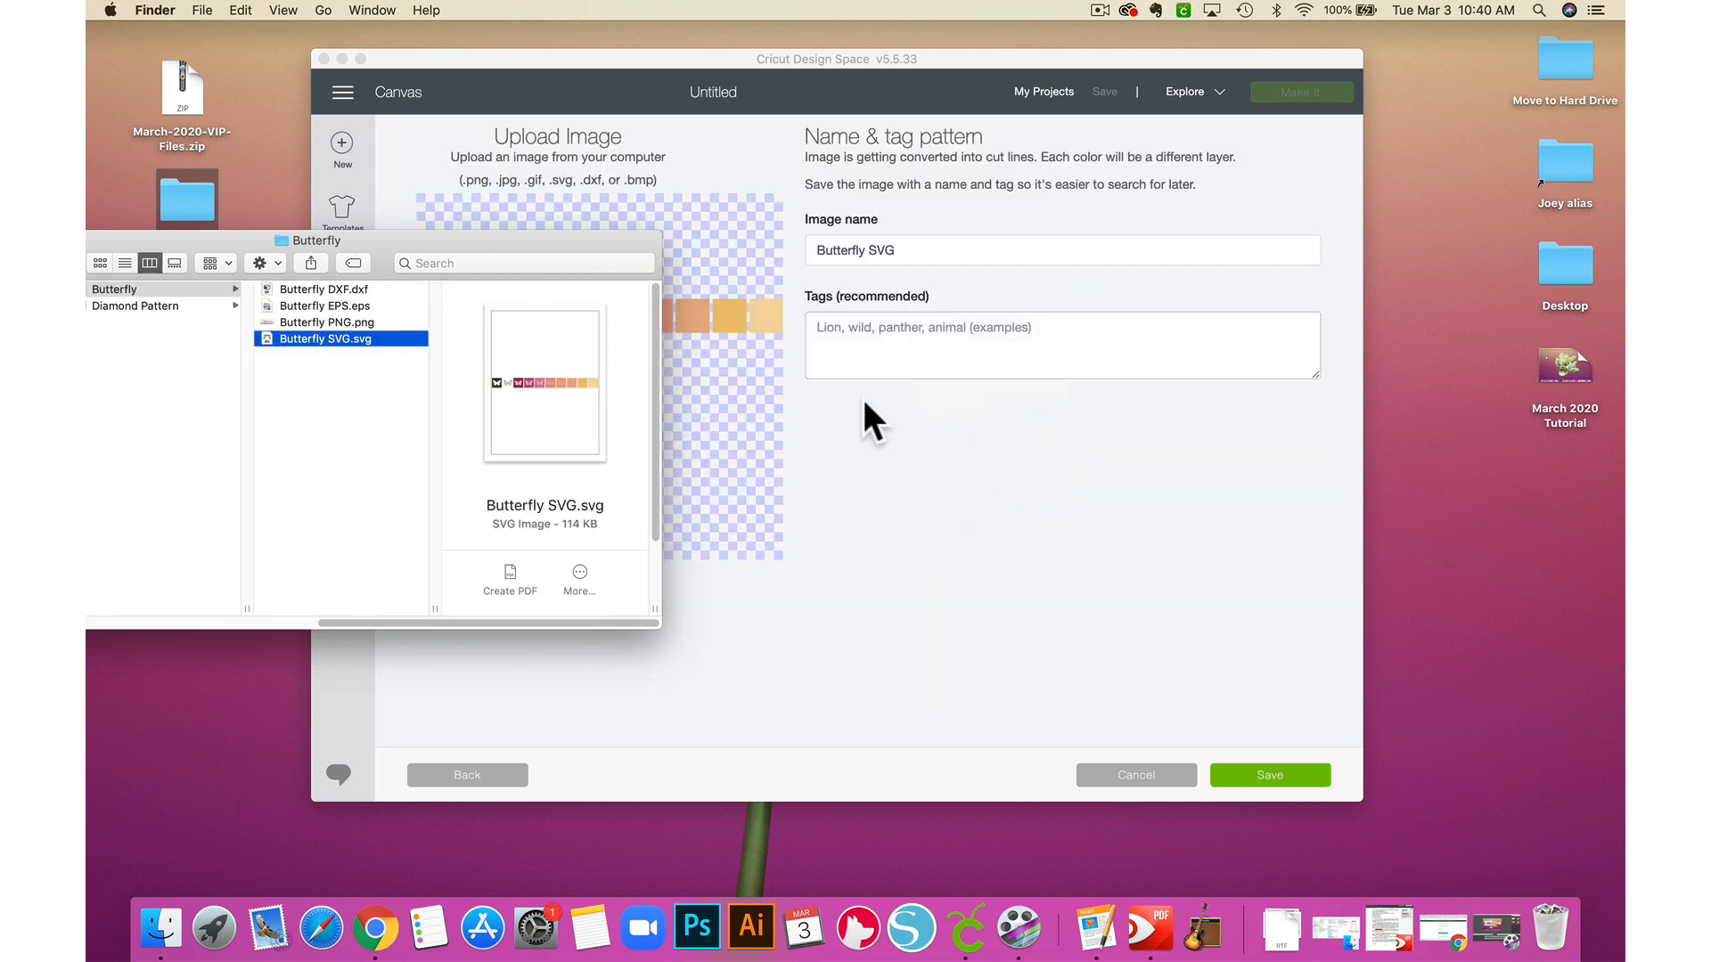
# - Close the Finder window and save the uploaded image under the name Butterfly SVG
pyautogui.moveTo(109, 239); pyautogui.dragTo(481, 266)
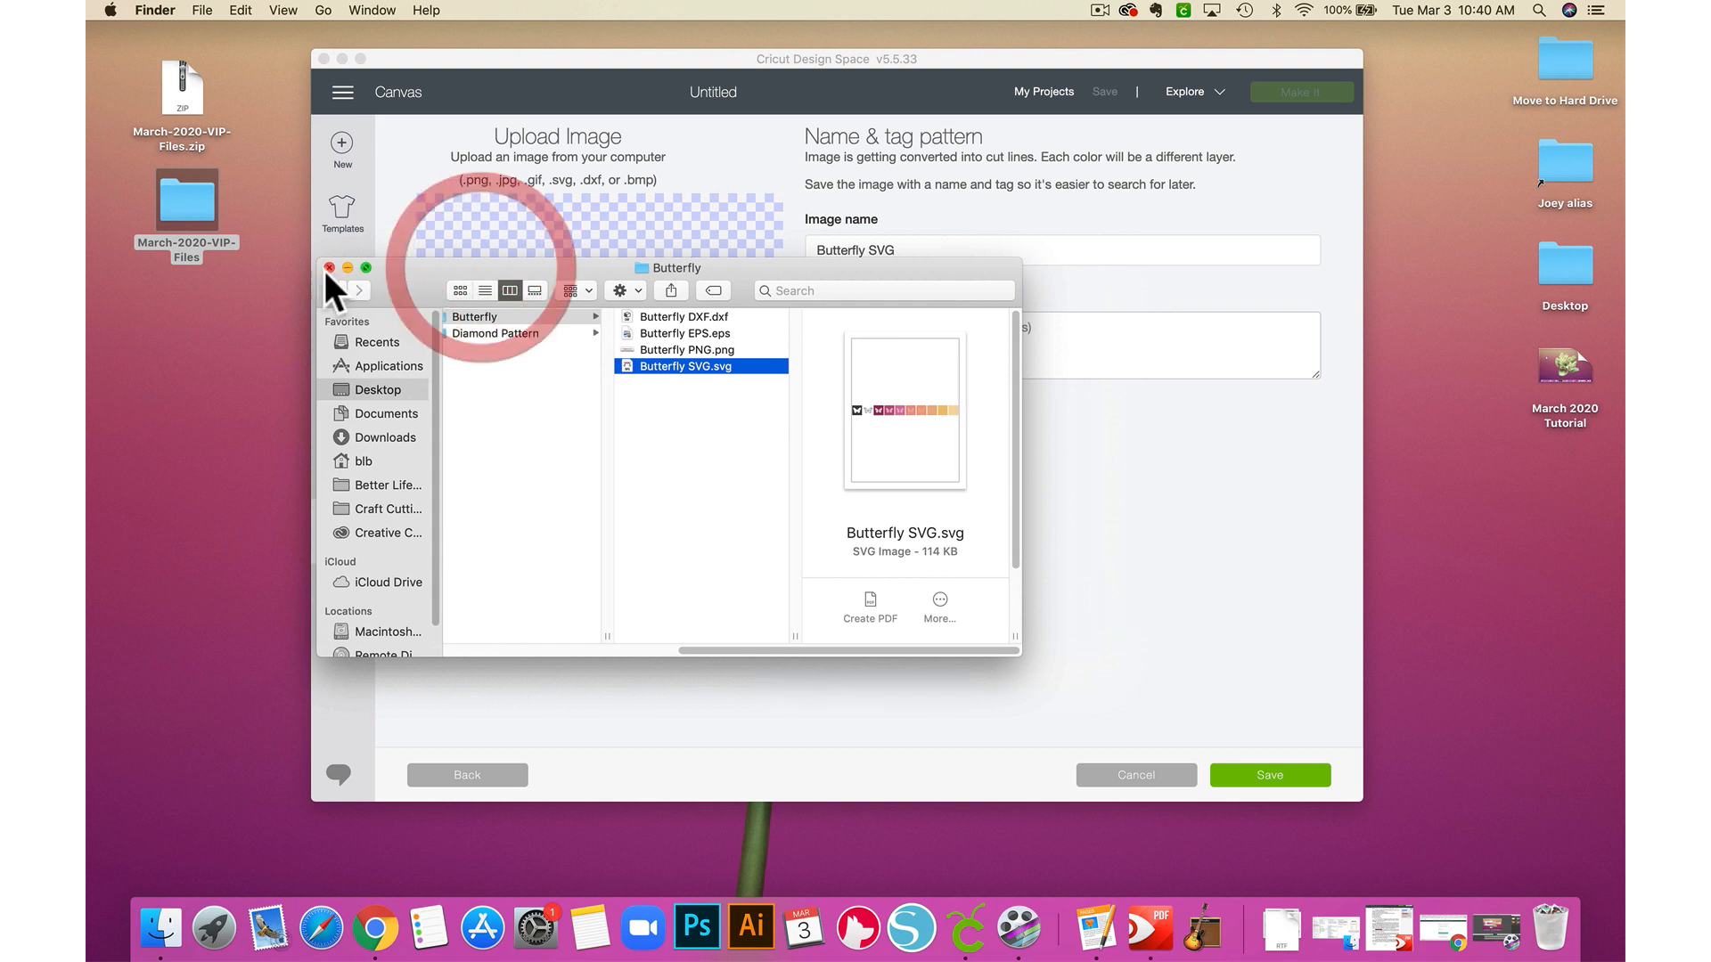
pyautogui.click(329, 267)
pyautogui.click(953, 495)
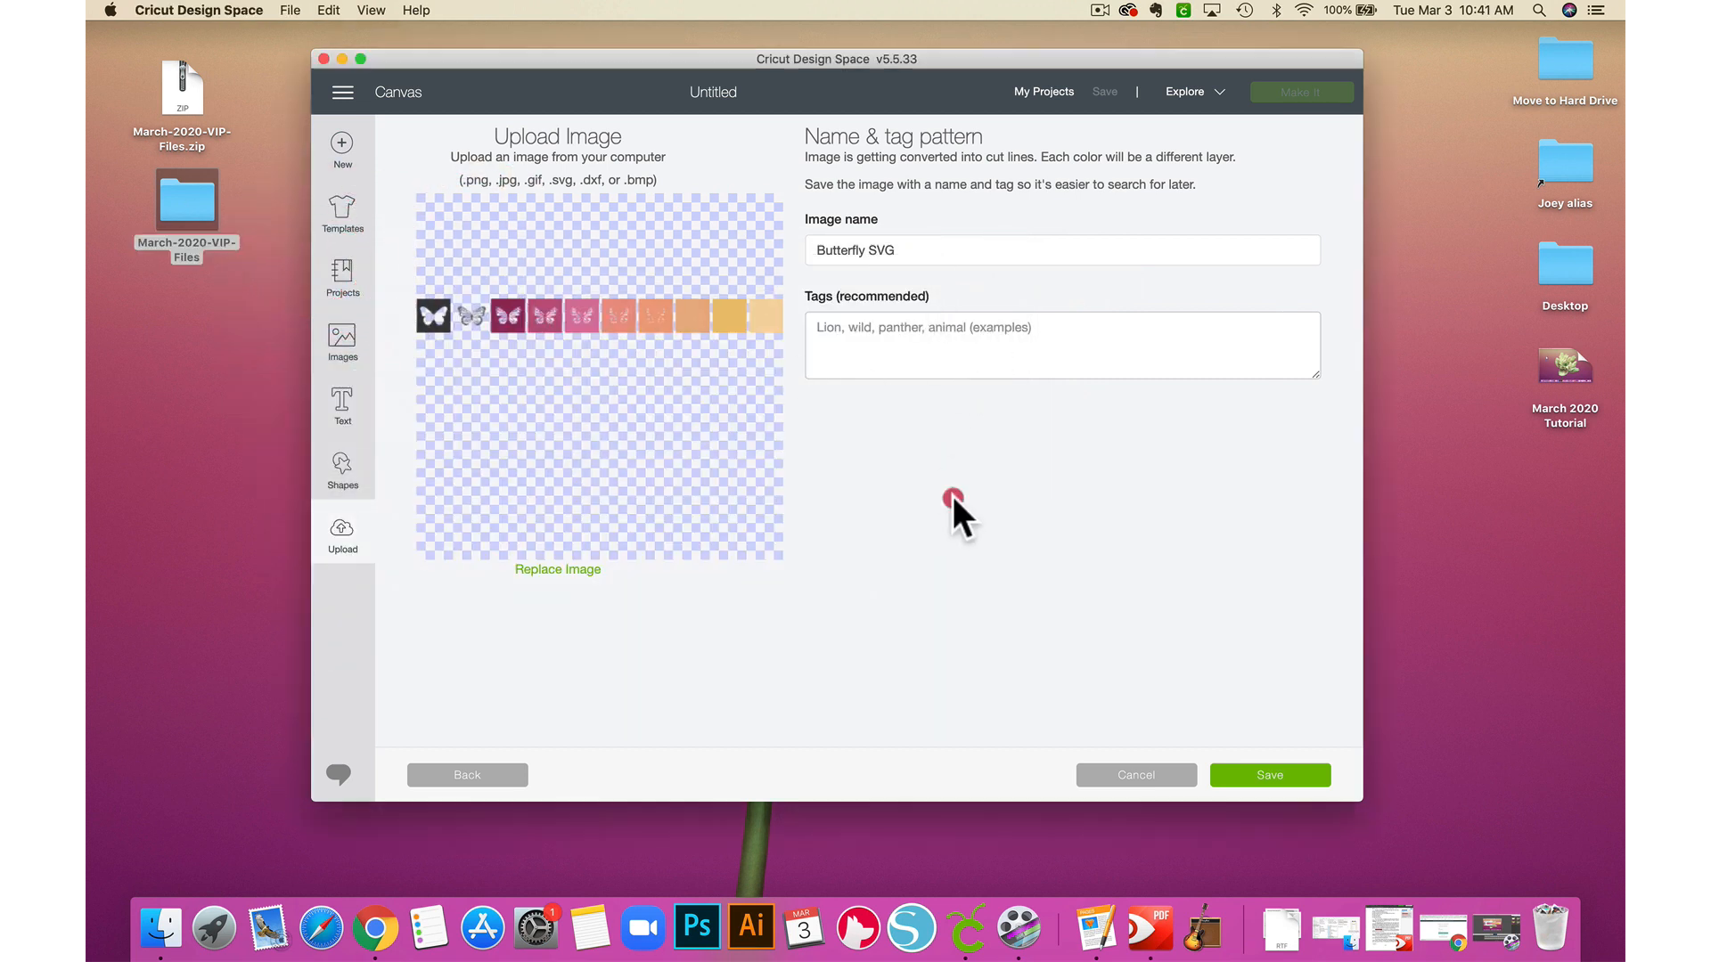
pyautogui.click(1256, 768)
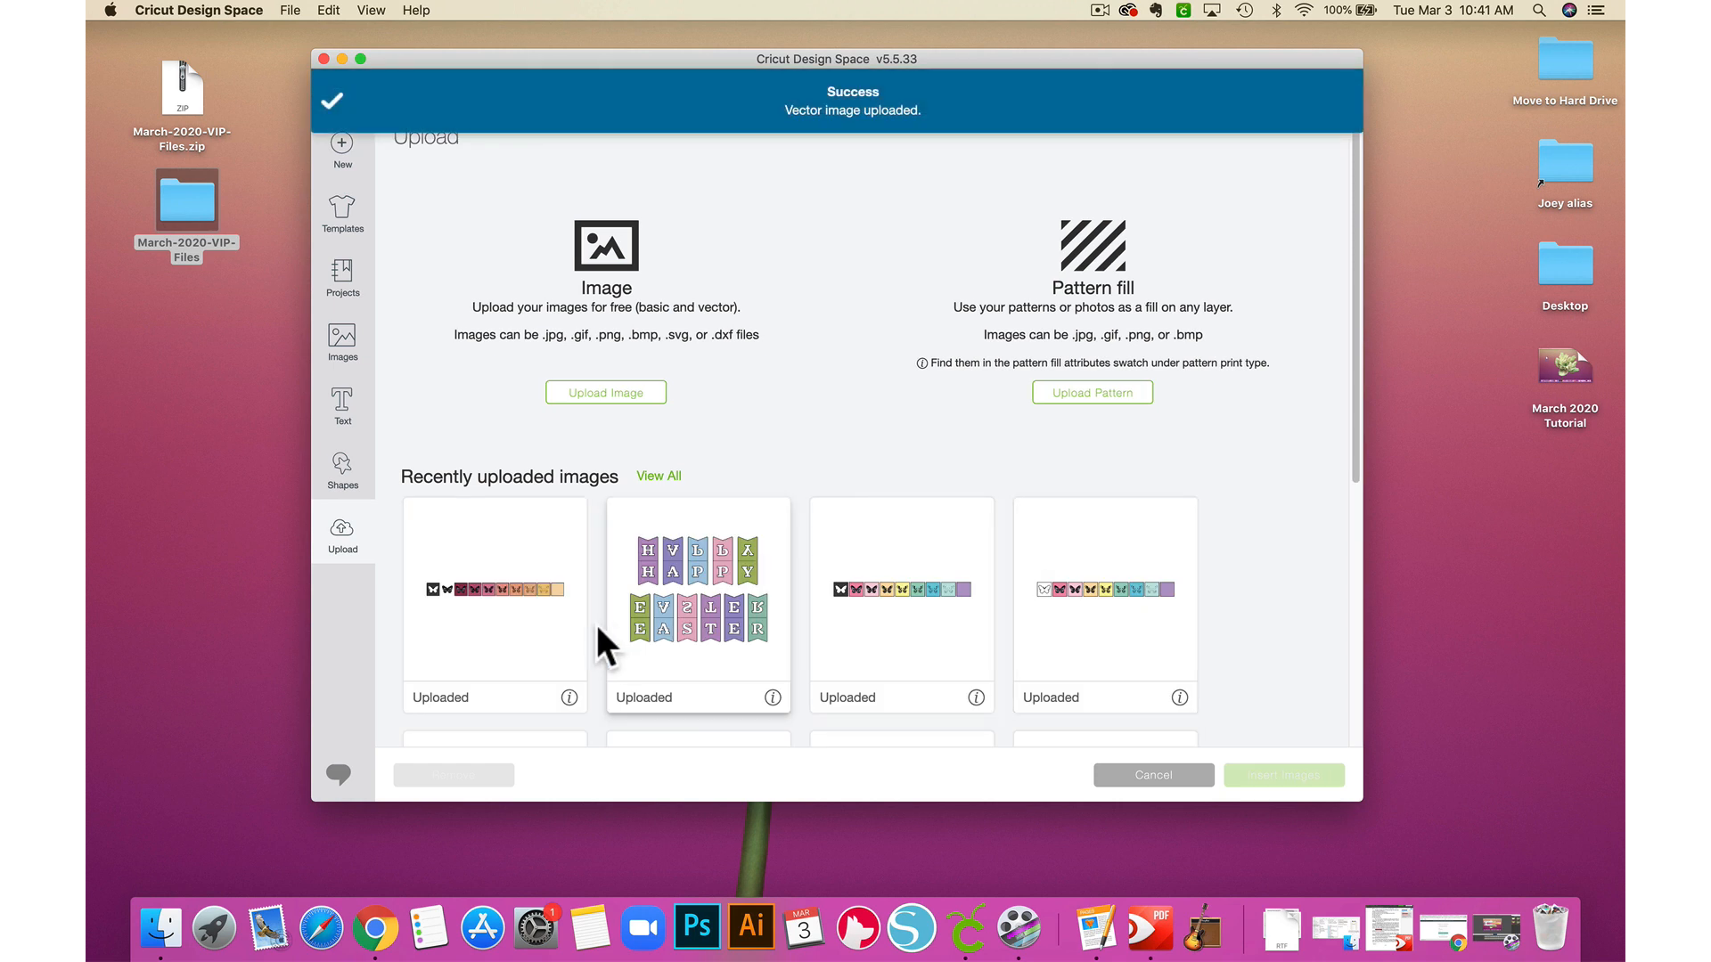
# - Insert the newly uploaded butterfly image into the canvas and place it at about X 3.2, Y 5.5
pyautogui.click(503, 624)
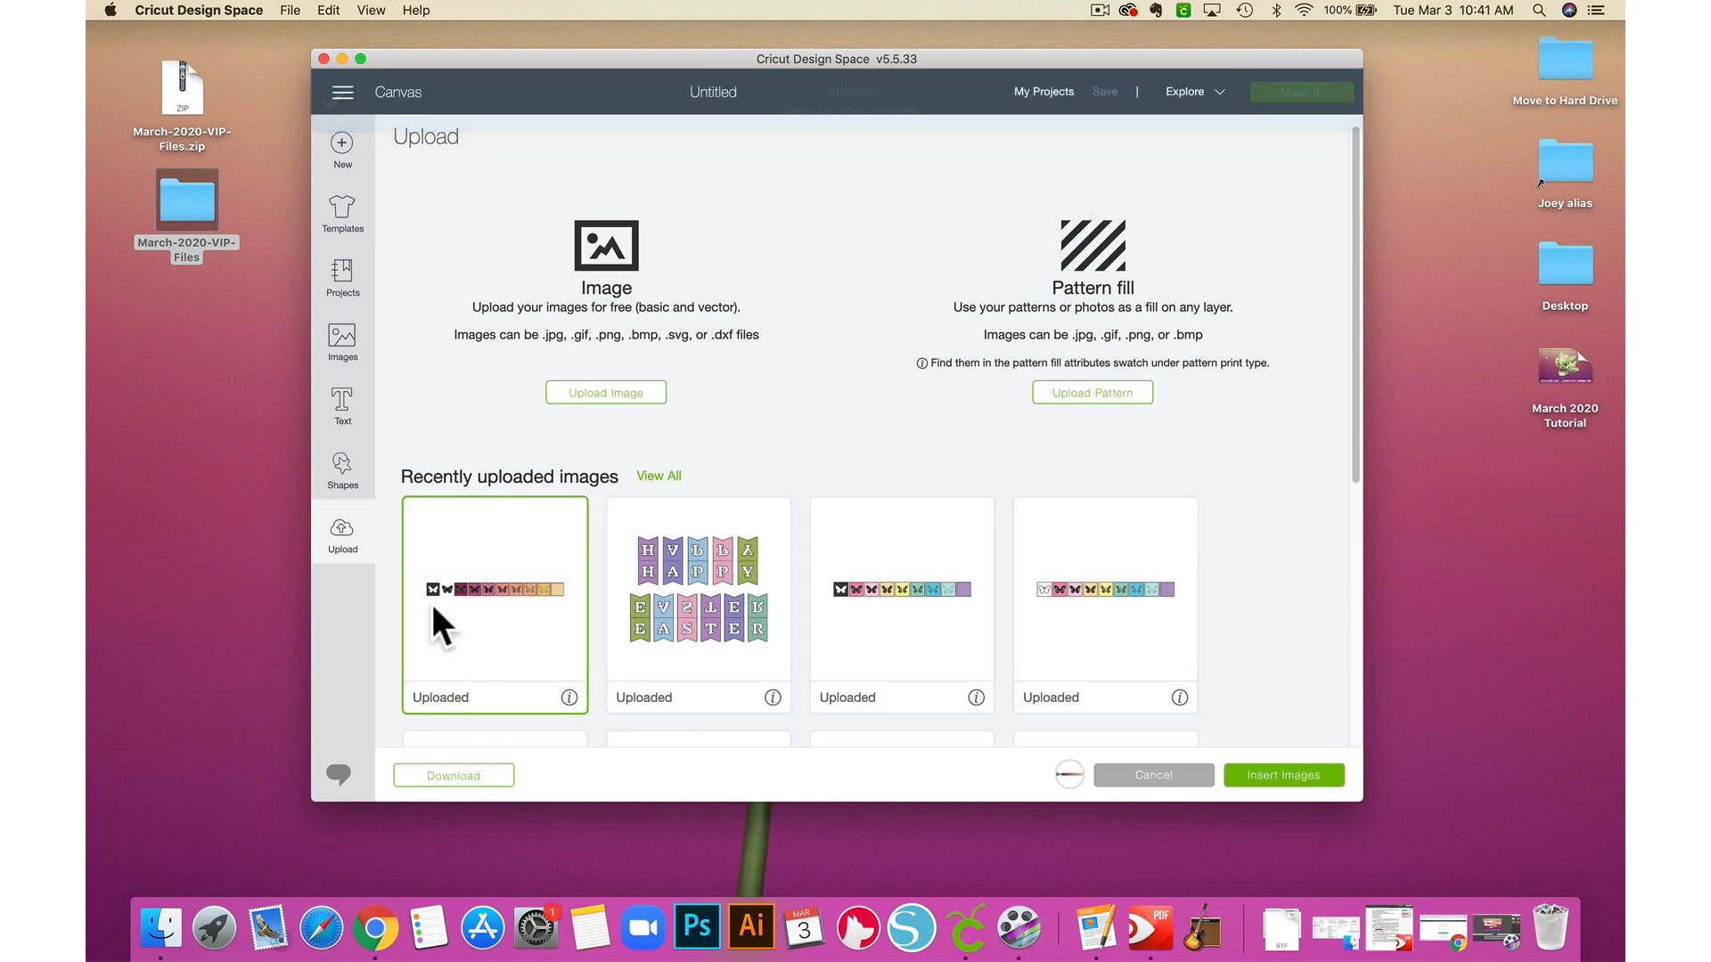
pyautogui.click(1281, 773)
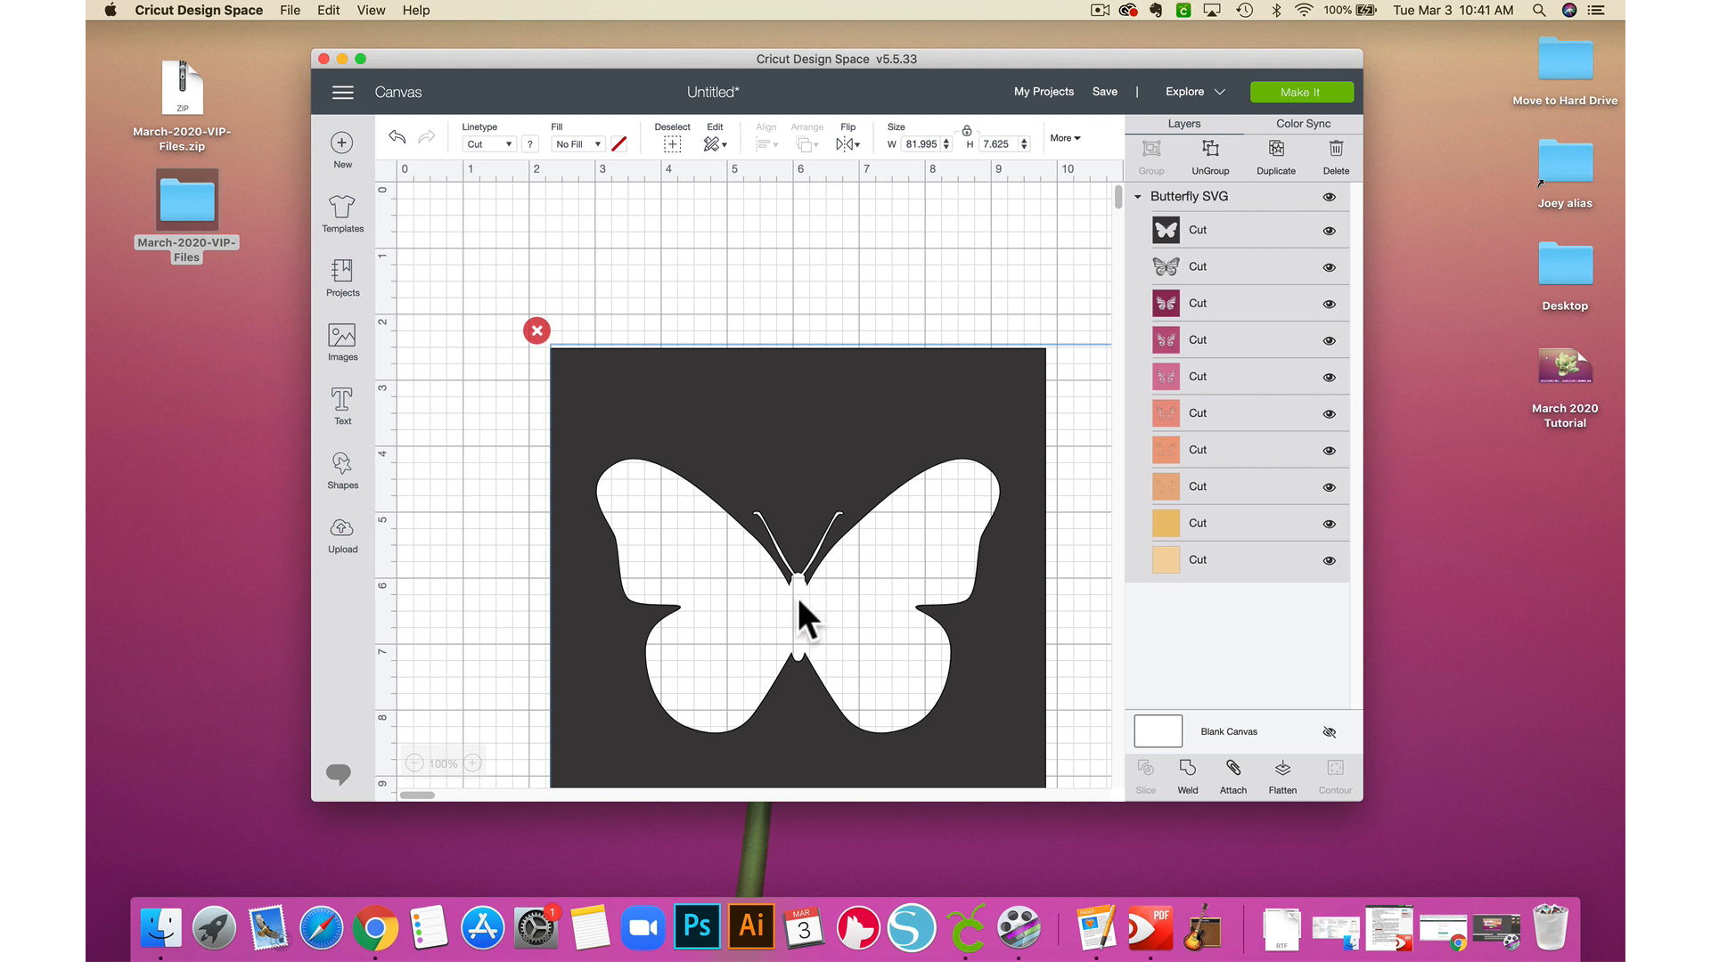
pyautogui.moveTo(888, 443); pyautogui.dragTo(834, 338)
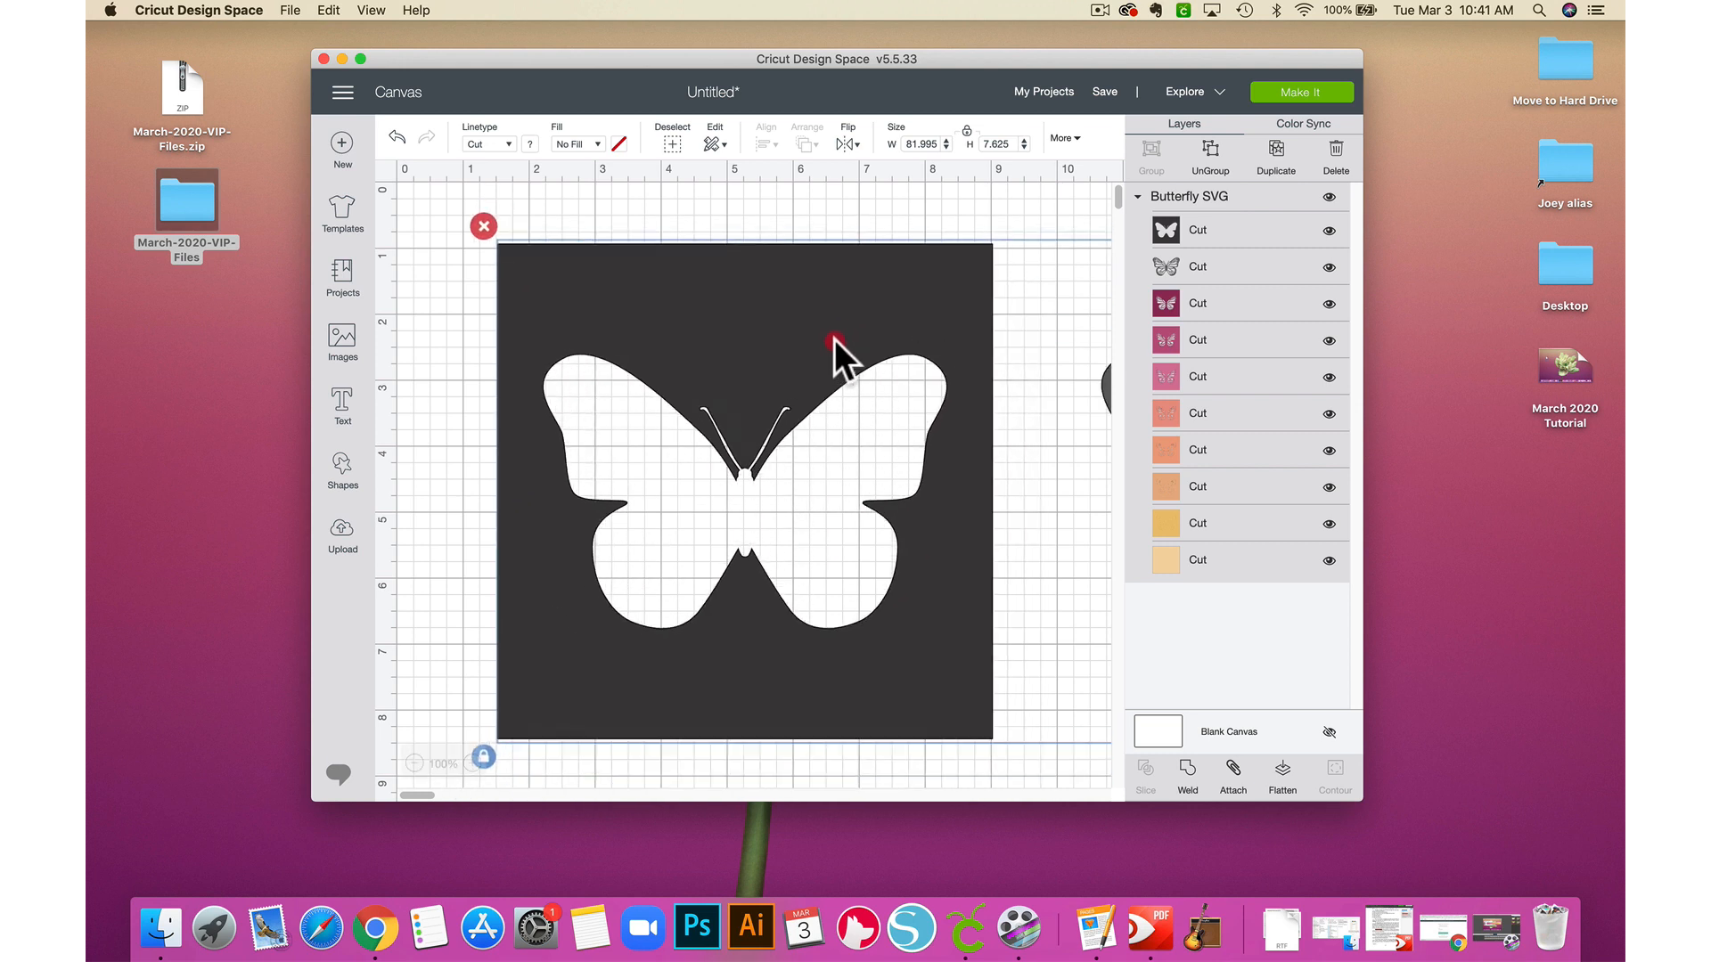
pyautogui.click(414, 763)
pyautogui.click(414, 764)
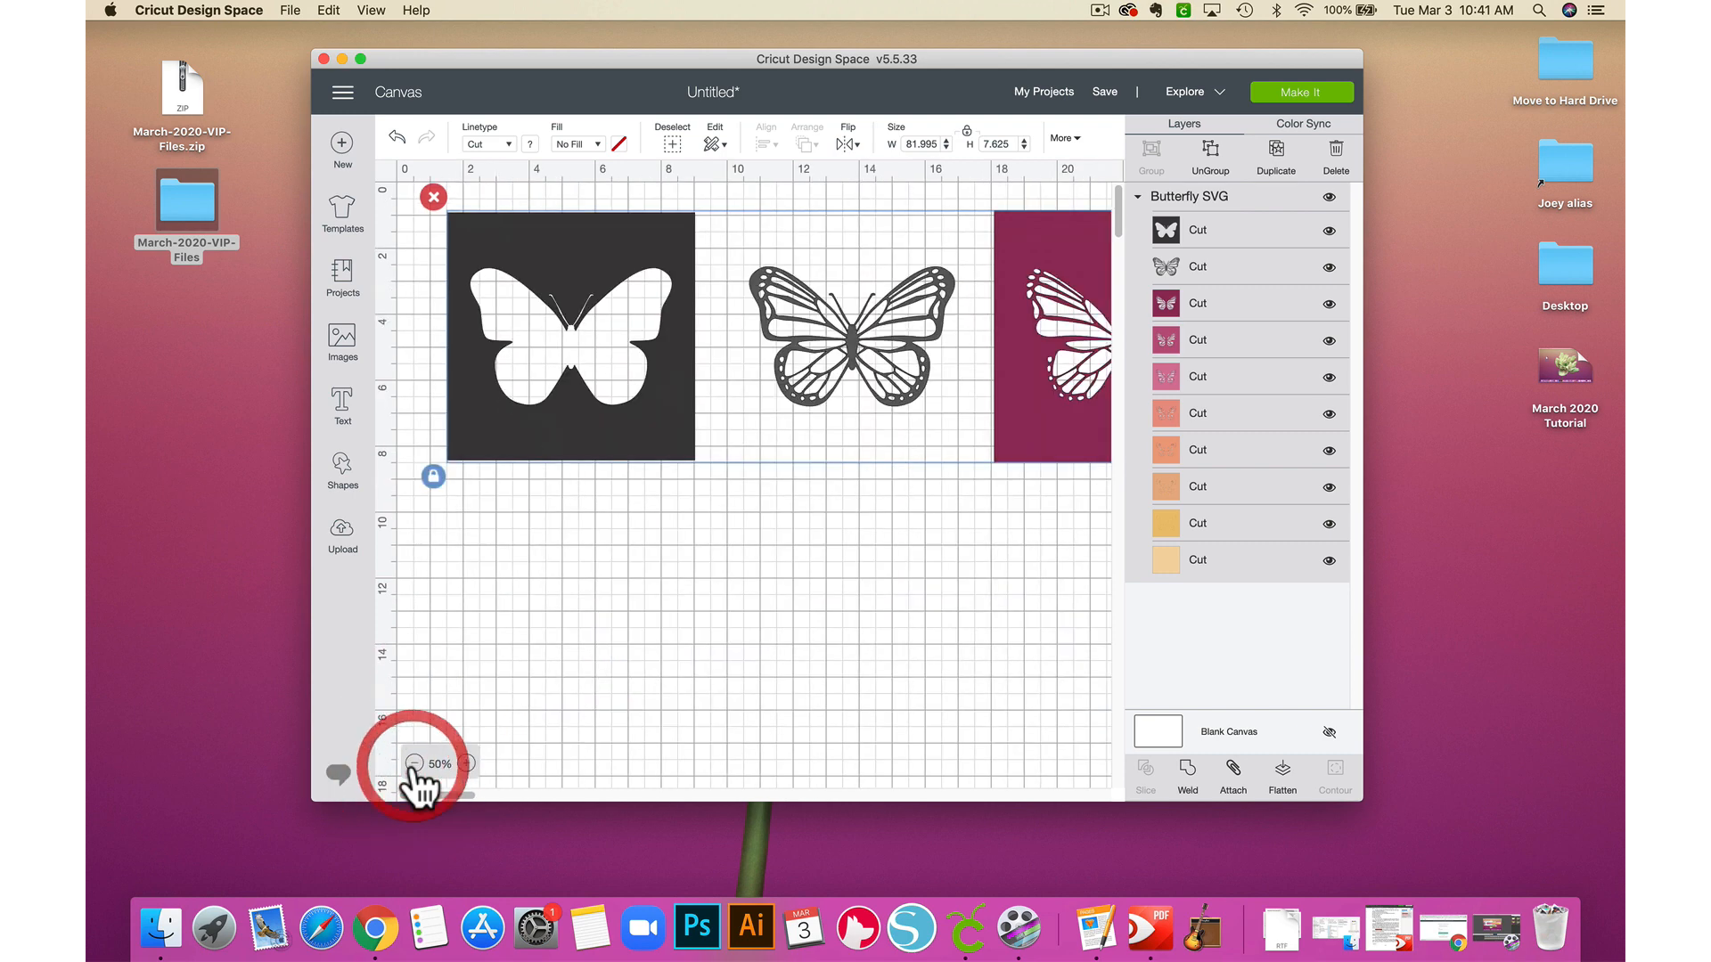
pyautogui.click(414, 764)
pyautogui.moveTo(479, 221); pyautogui.dragTo(515, 312)
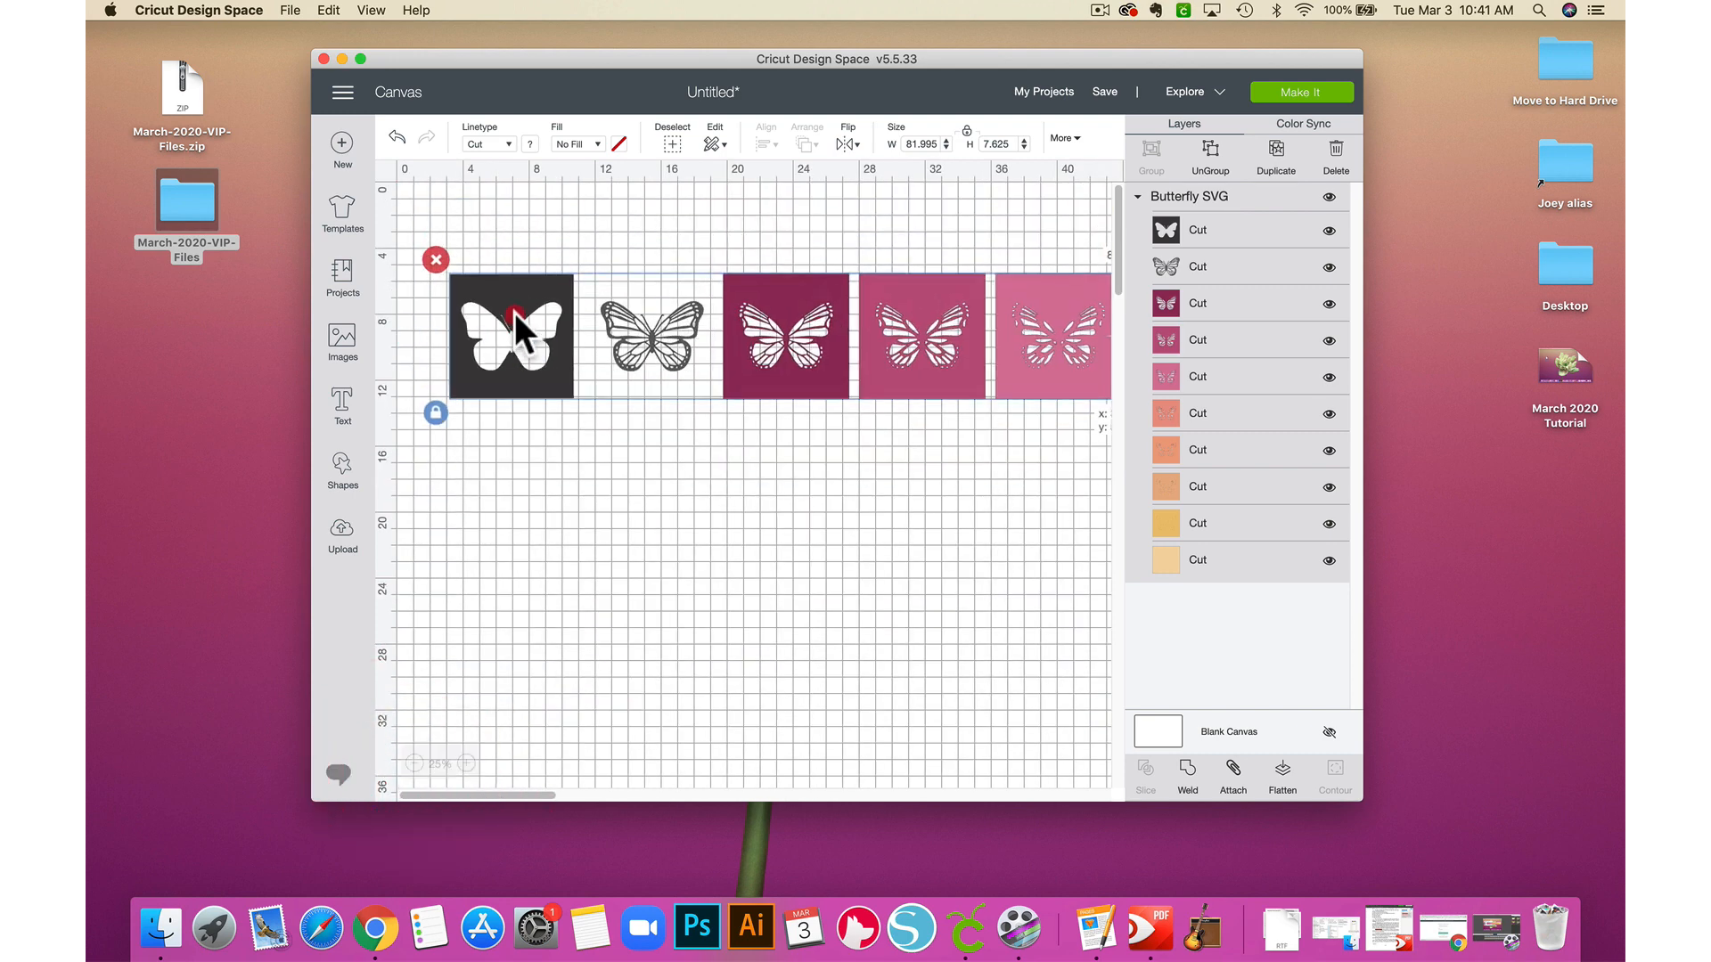
# - Enlarge the Design Space window and move the butterfly group to about X 1.56, Y 9.14
pyautogui.click(415, 766)
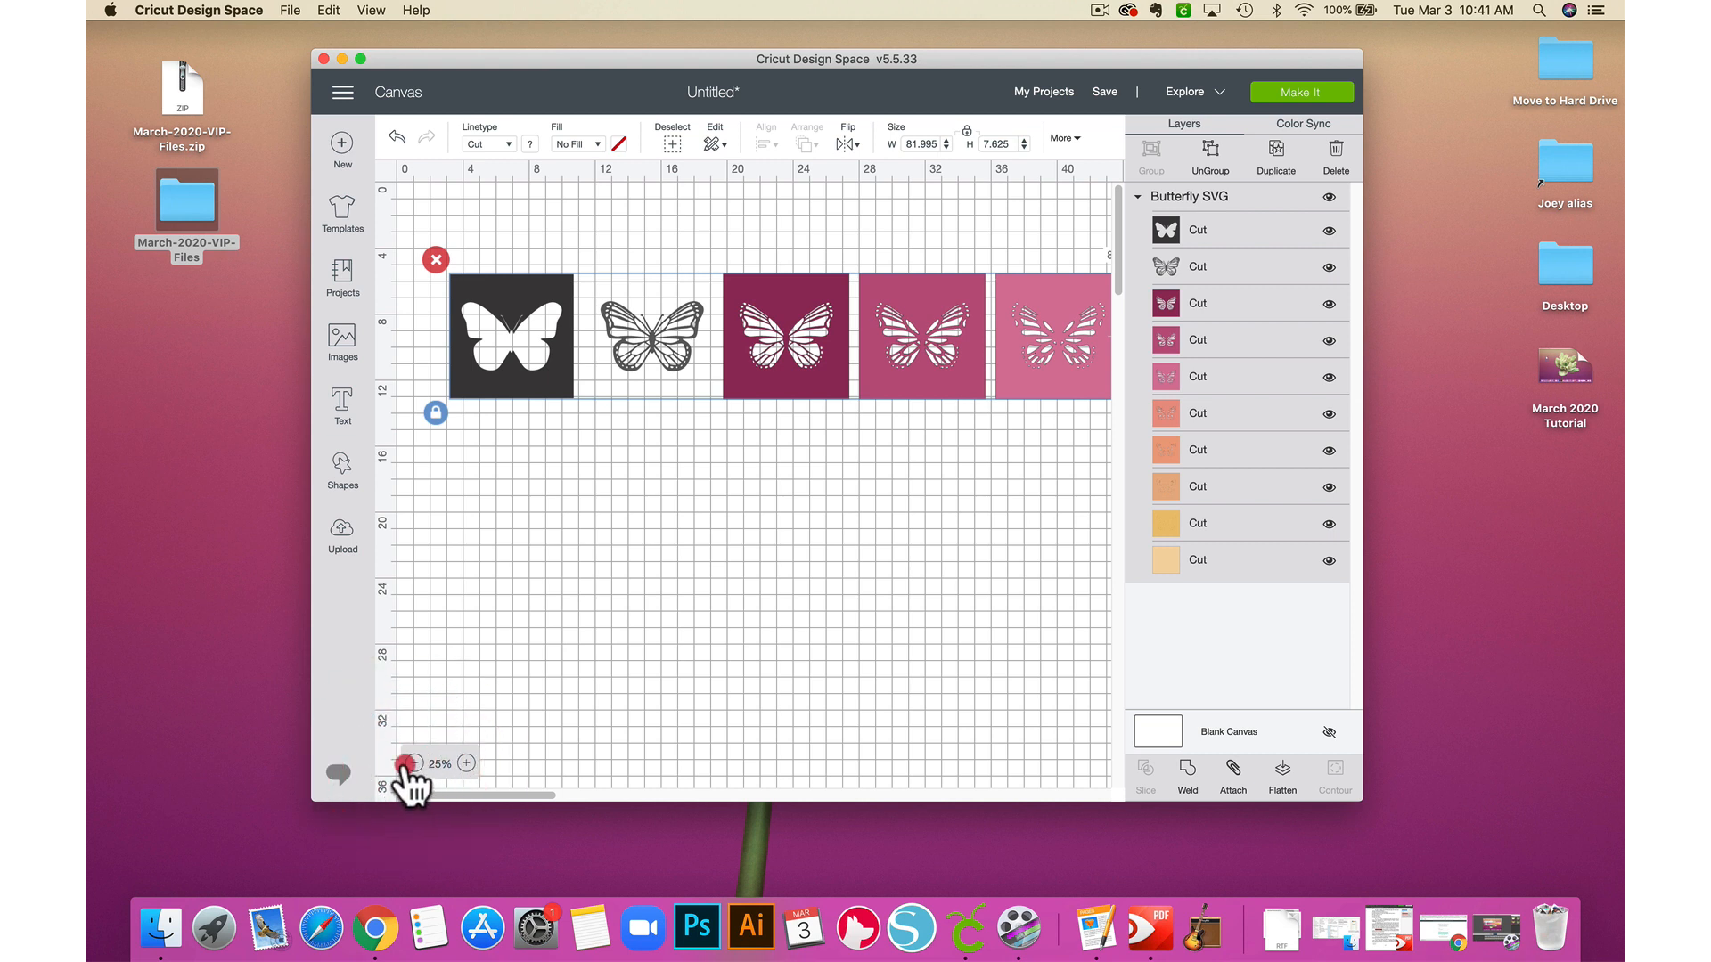
pyautogui.click(414, 764)
pyautogui.click(414, 764)
pyautogui.click(412, 765)
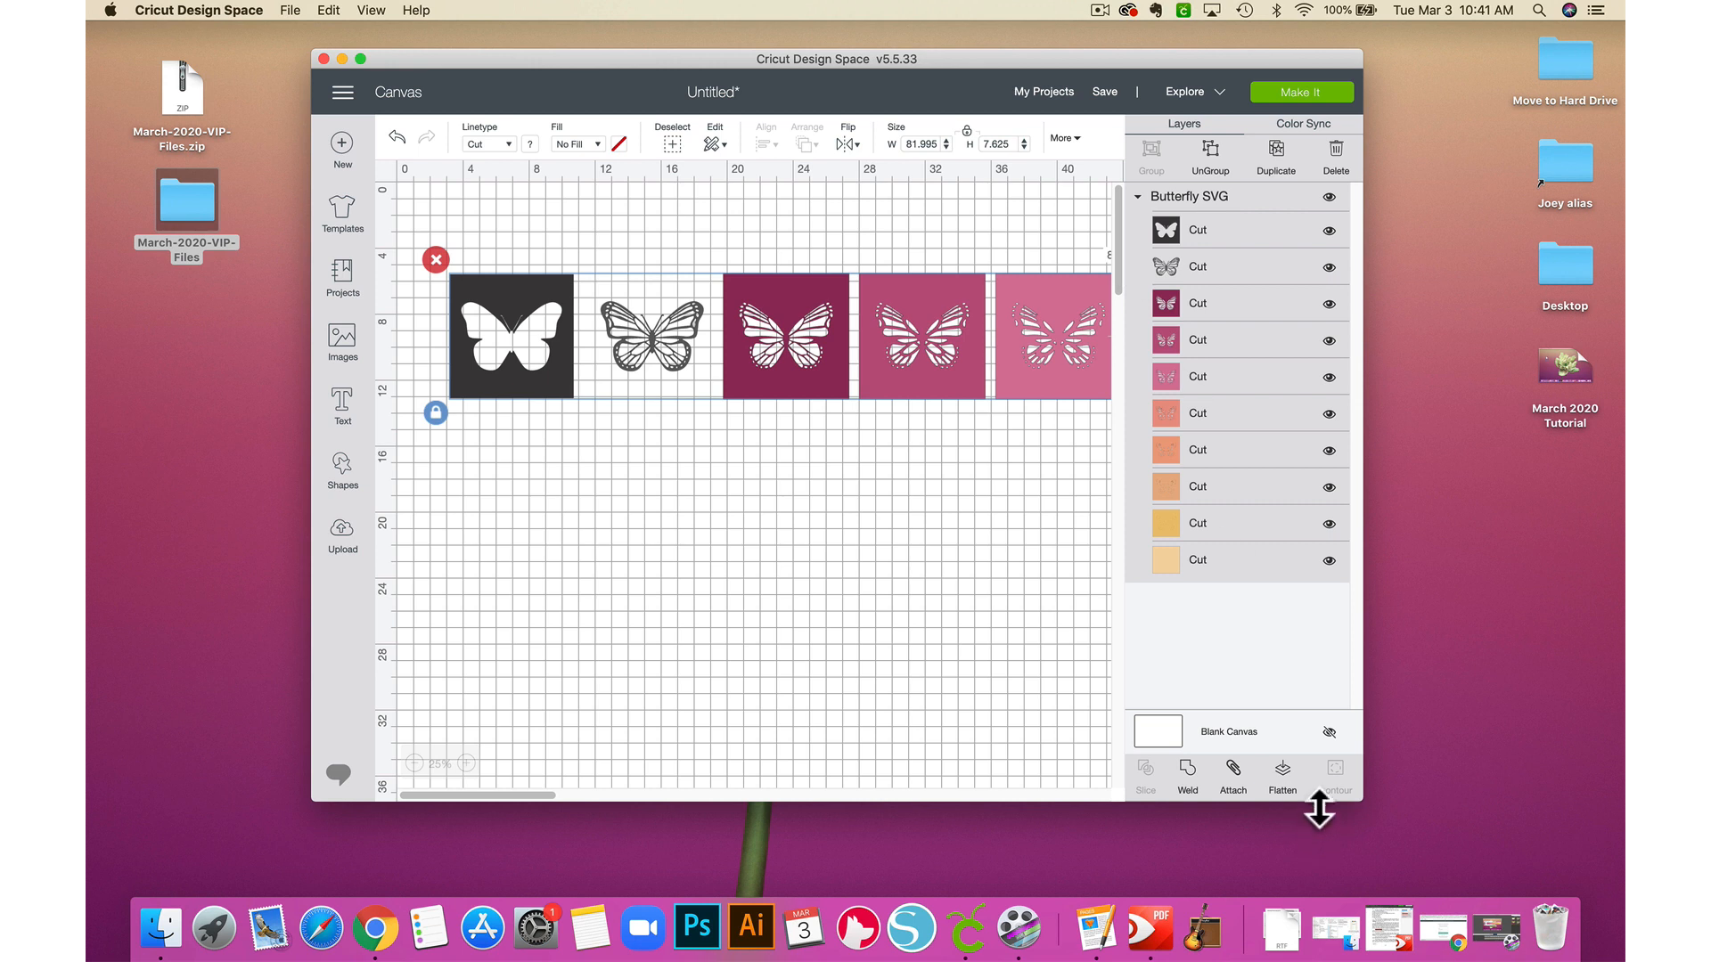
pyautogui.moveTo(1363, 806); pyautogui.dragTo(1606, 862)
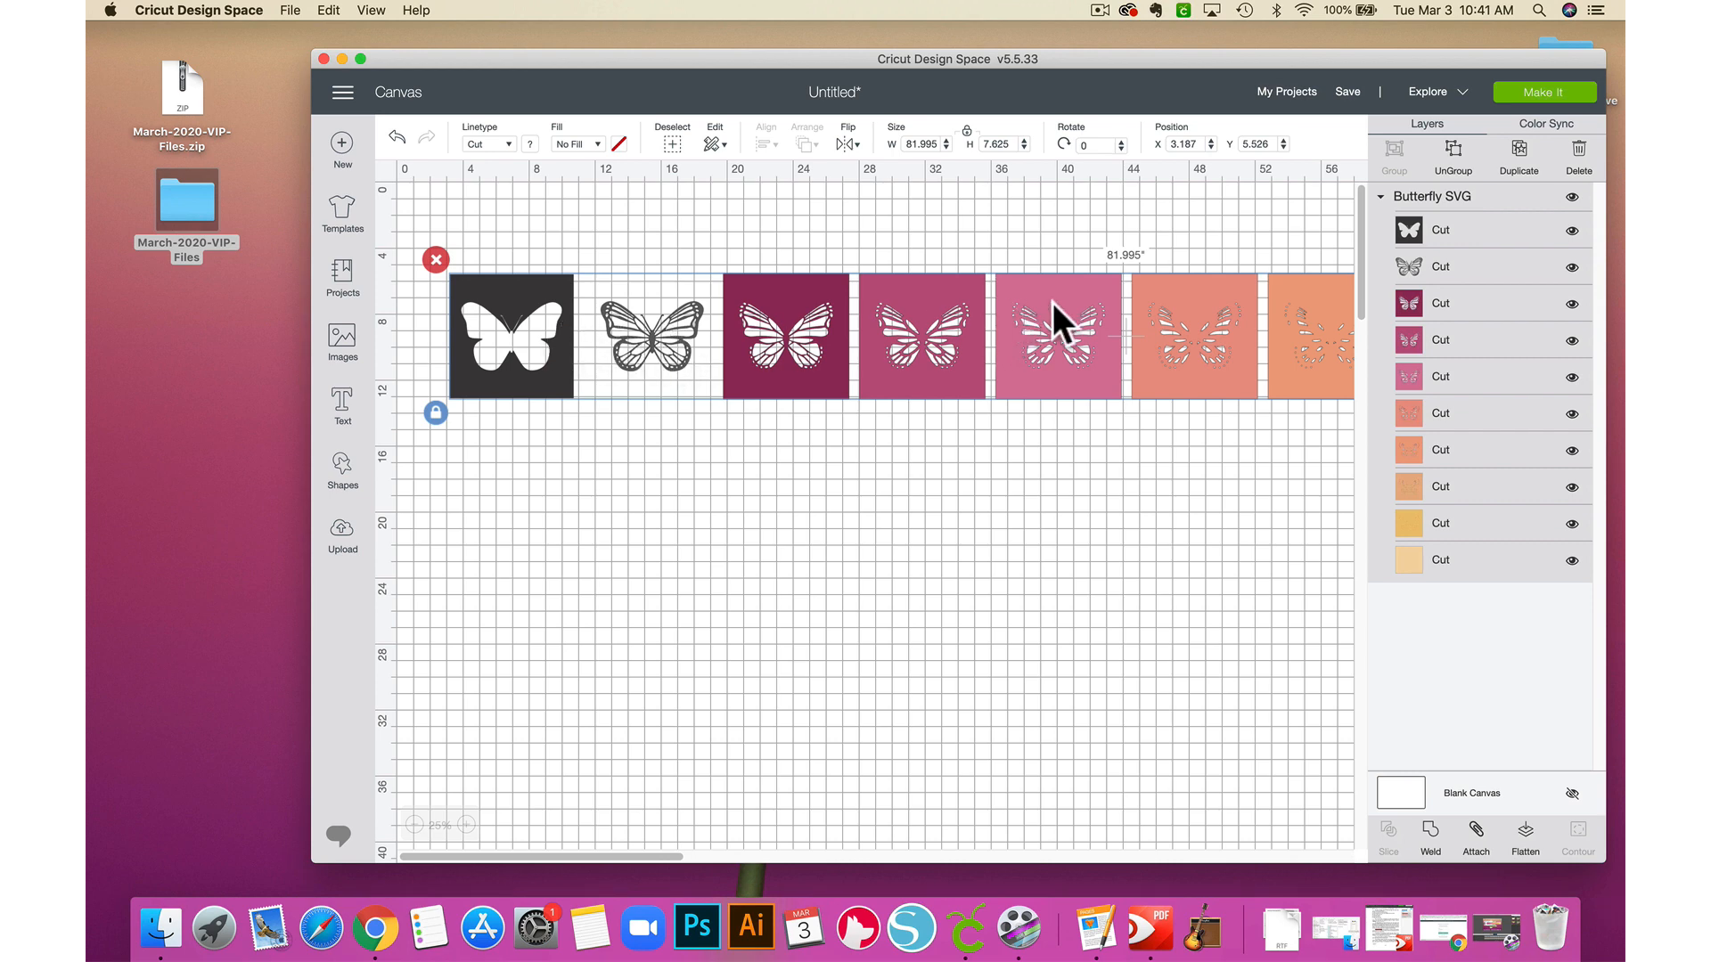
pyautogui.moveTo(1053, 303); pyautogui.dragTo(572, 385)
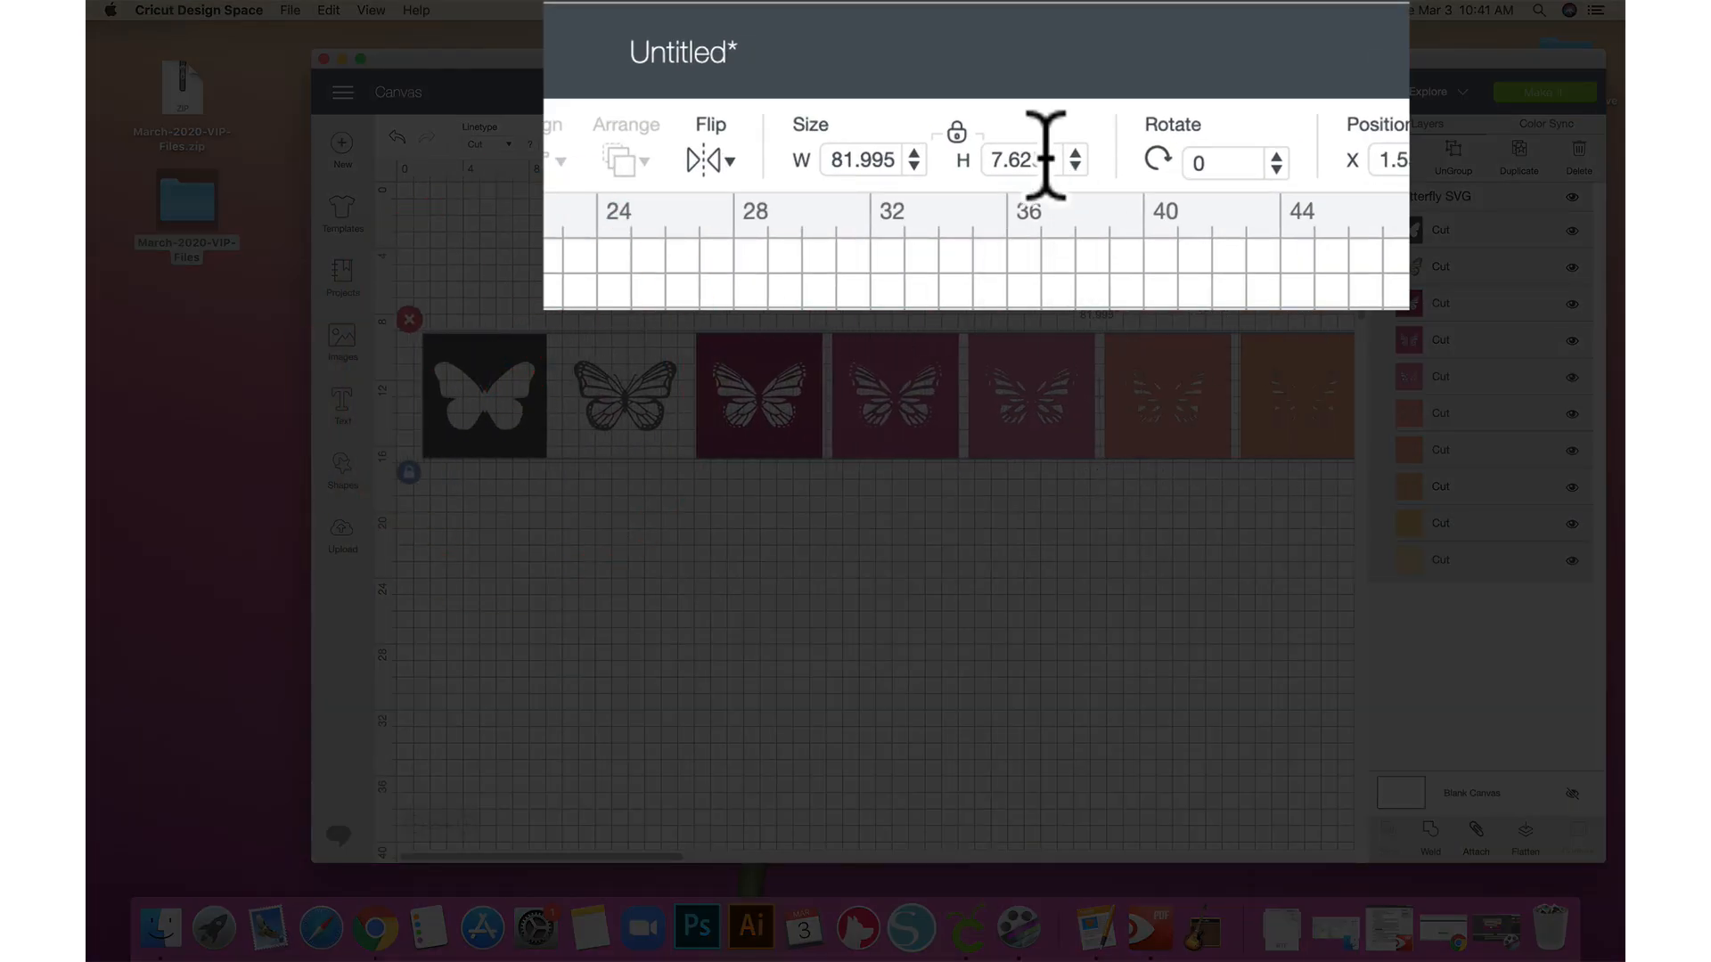
# - Set the height of the whole butterfly group to 7.5 inches and deselect it
pyautogui.moveTo(1039, 161); pyautogui.dragTo(1007, 163)
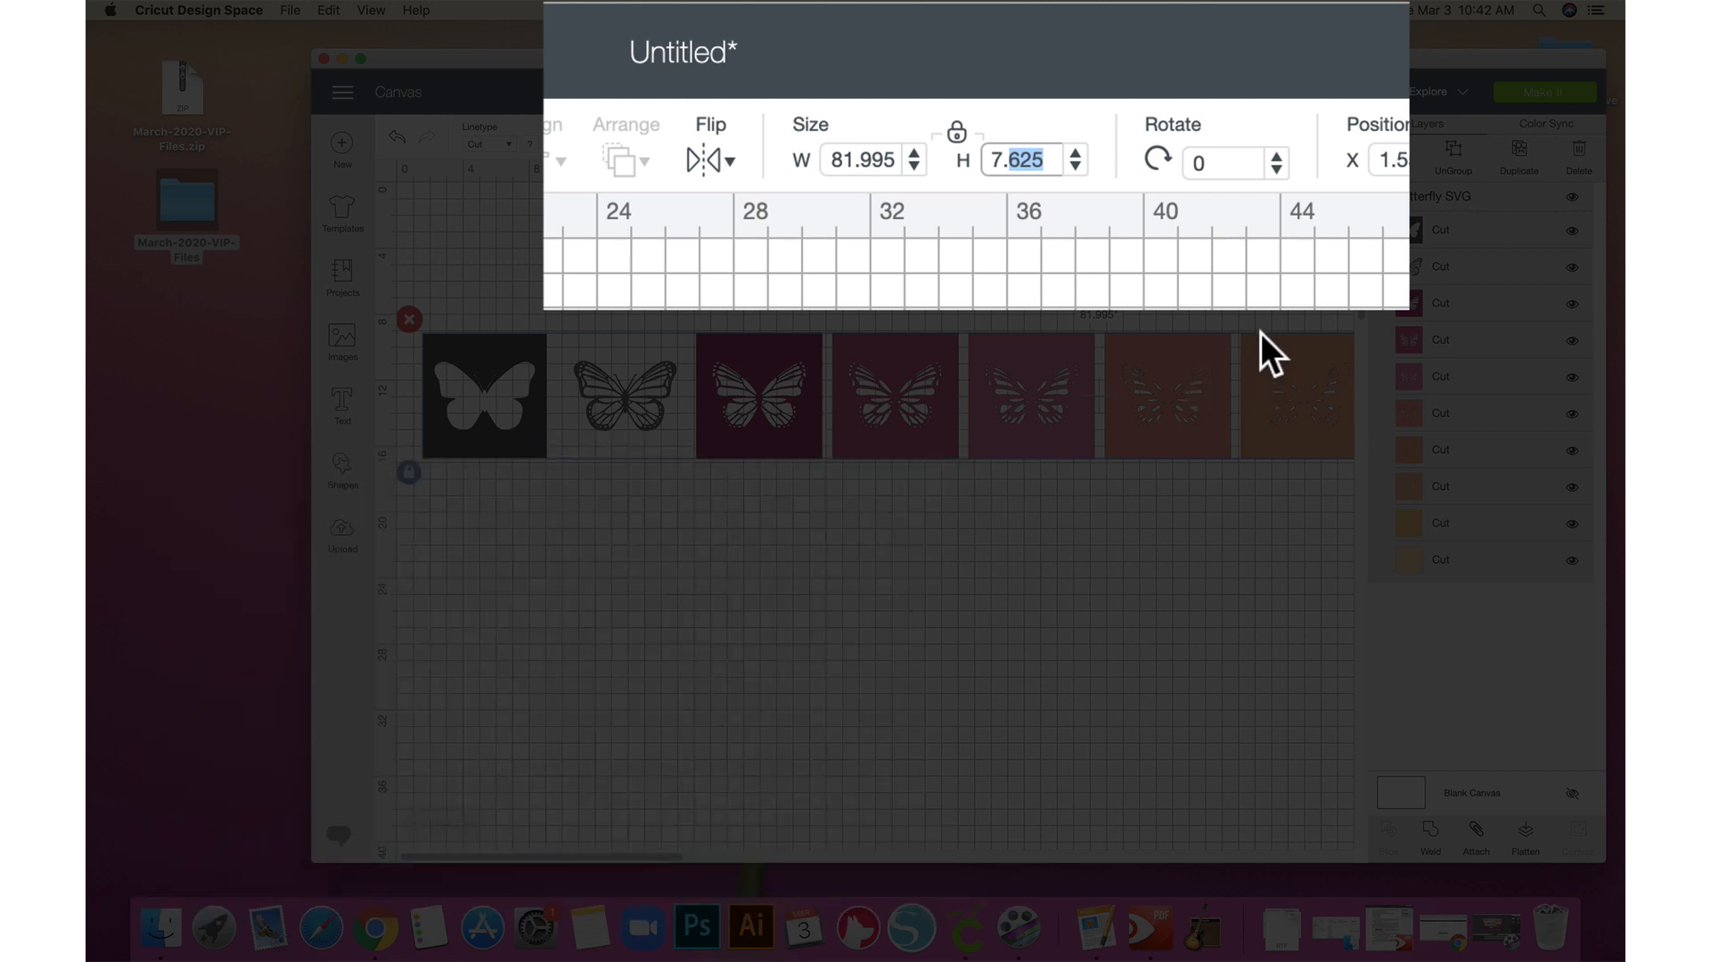
pyautogui.write('5')
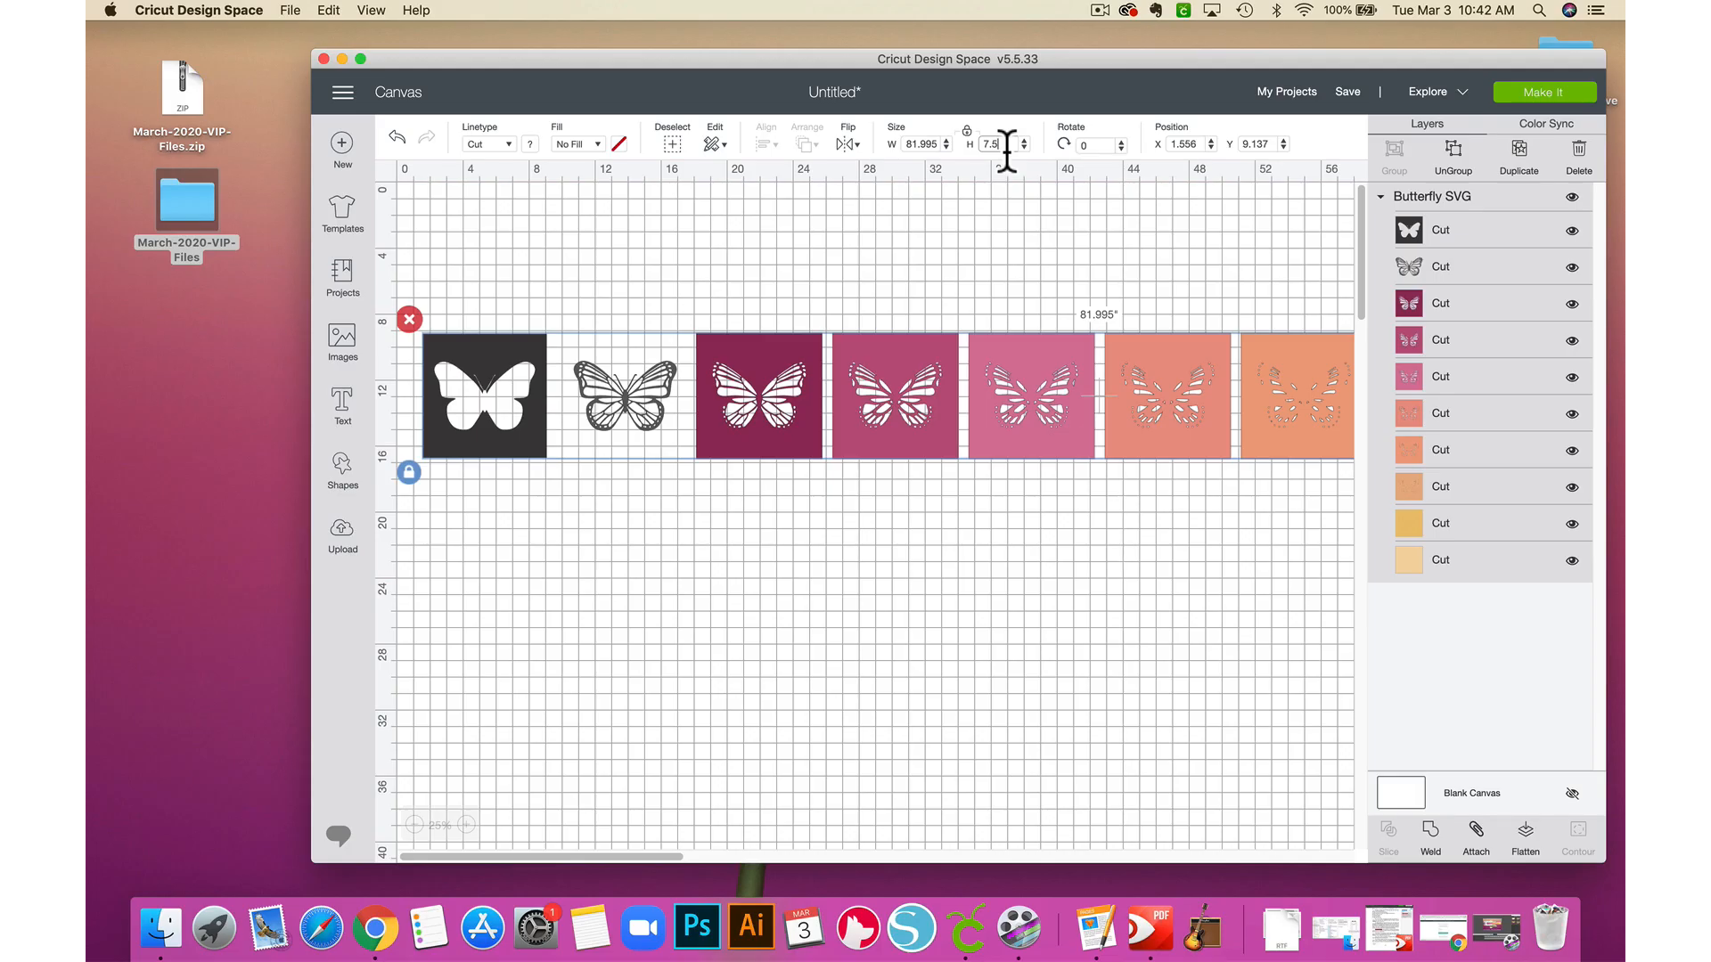
pyautogui.press('Return')
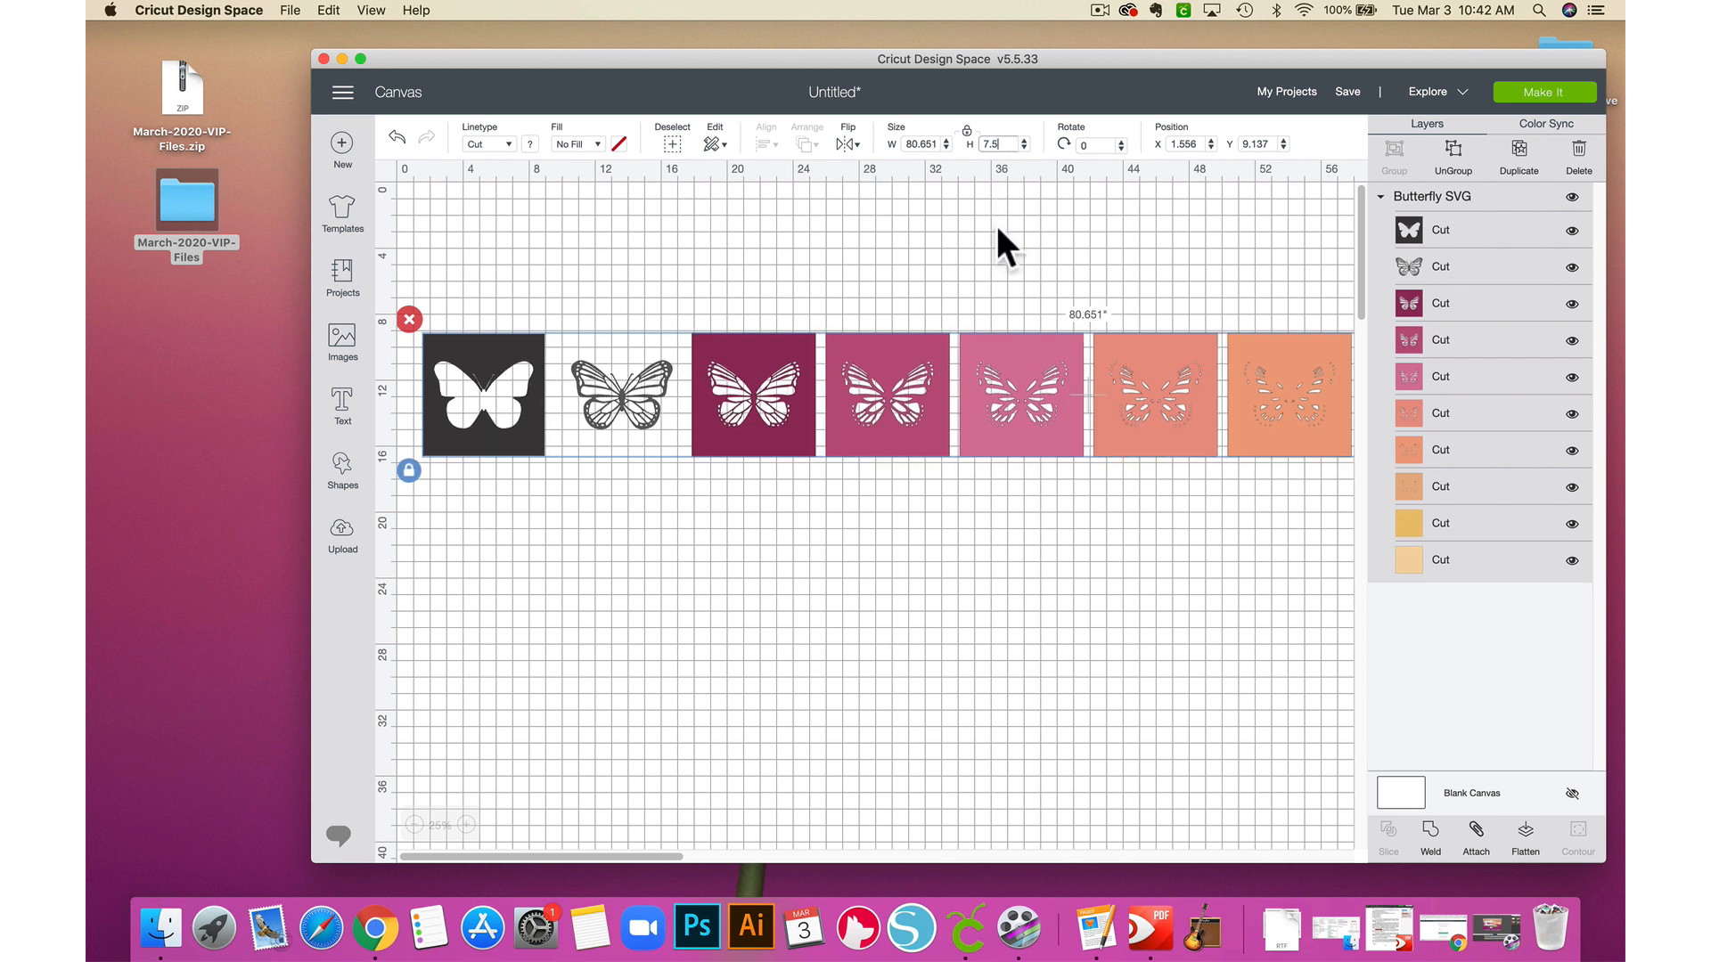
pyautogui.click(954, 572)
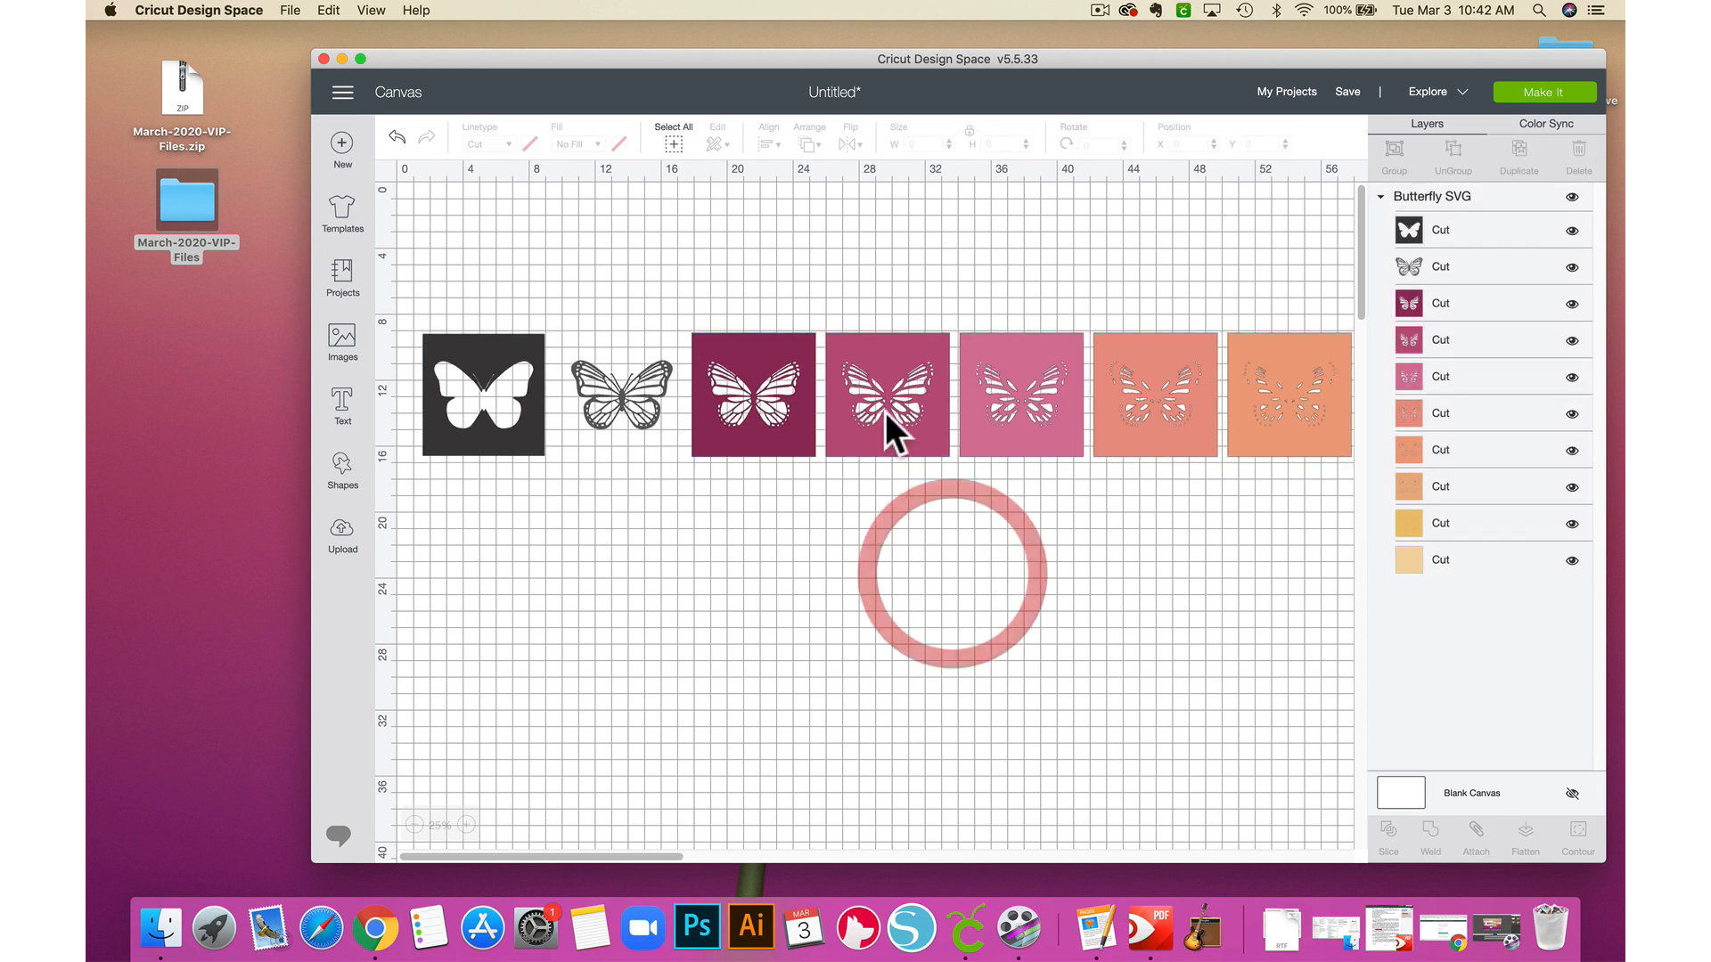
# - Recolour all layers of the butterfly group to the same medium grey and deselect the group
pyautogui.click(886, 370)
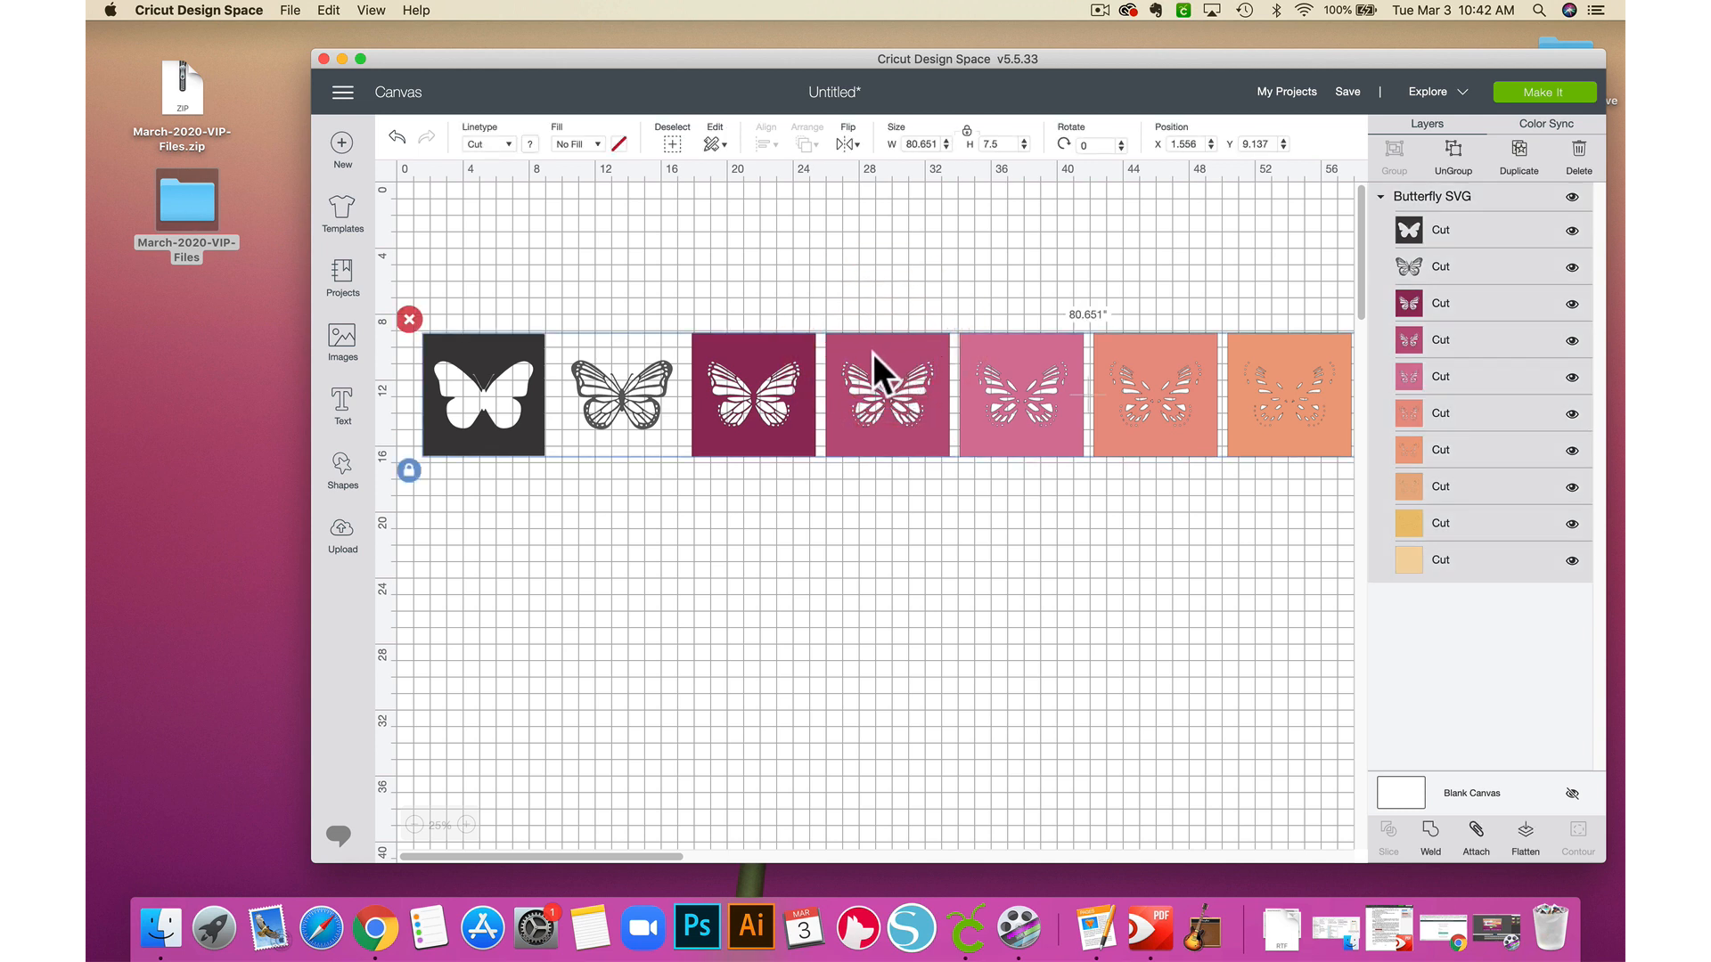
pyautogui.rightClick(873, 354)
pyautogui.click(856, 353)
pyautogui.click(530, 143)
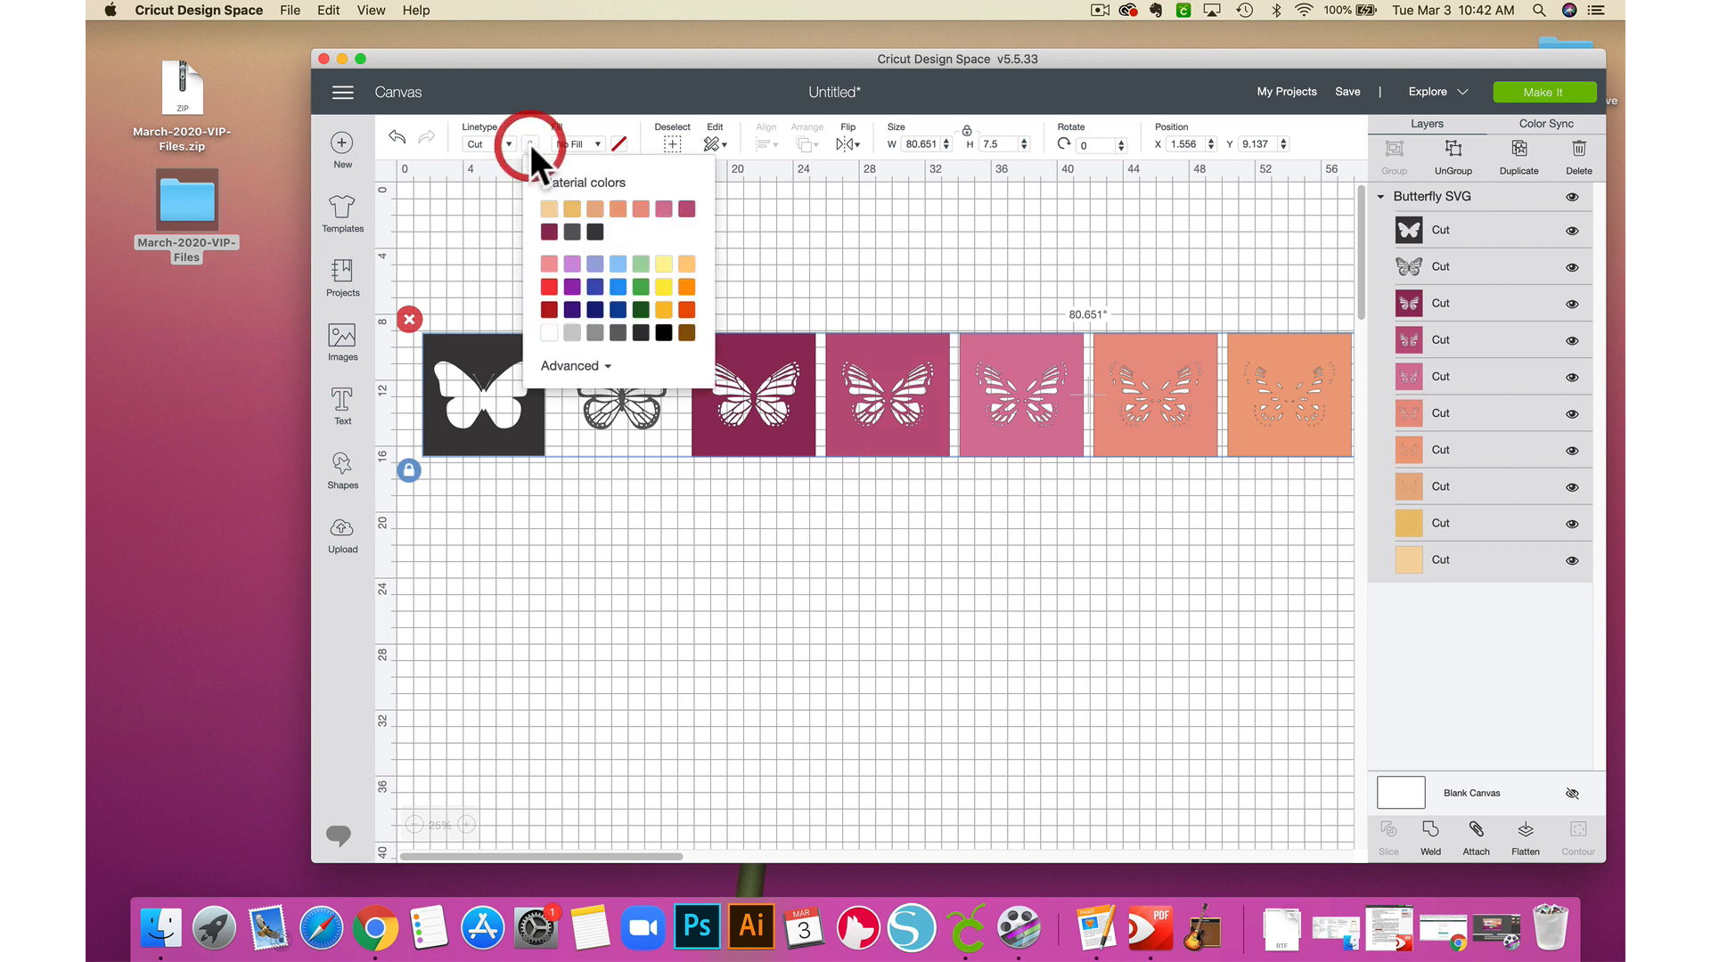
pyautogui.click(584, 332)
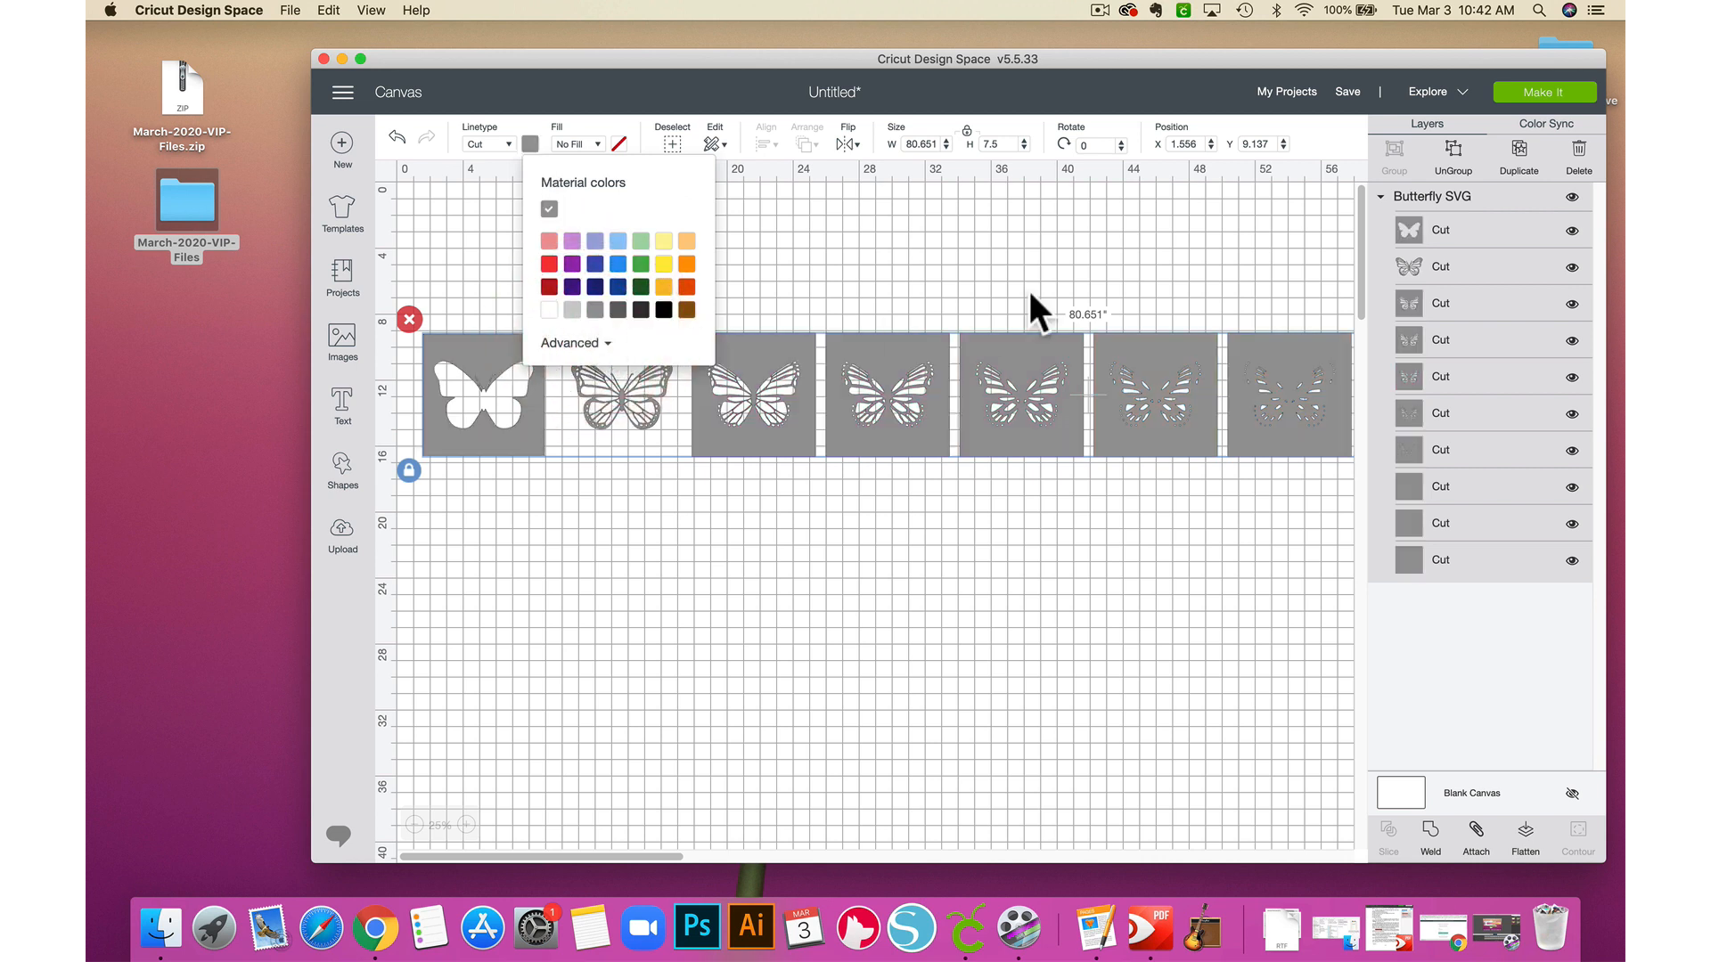
pyautogui.click(790, 260)
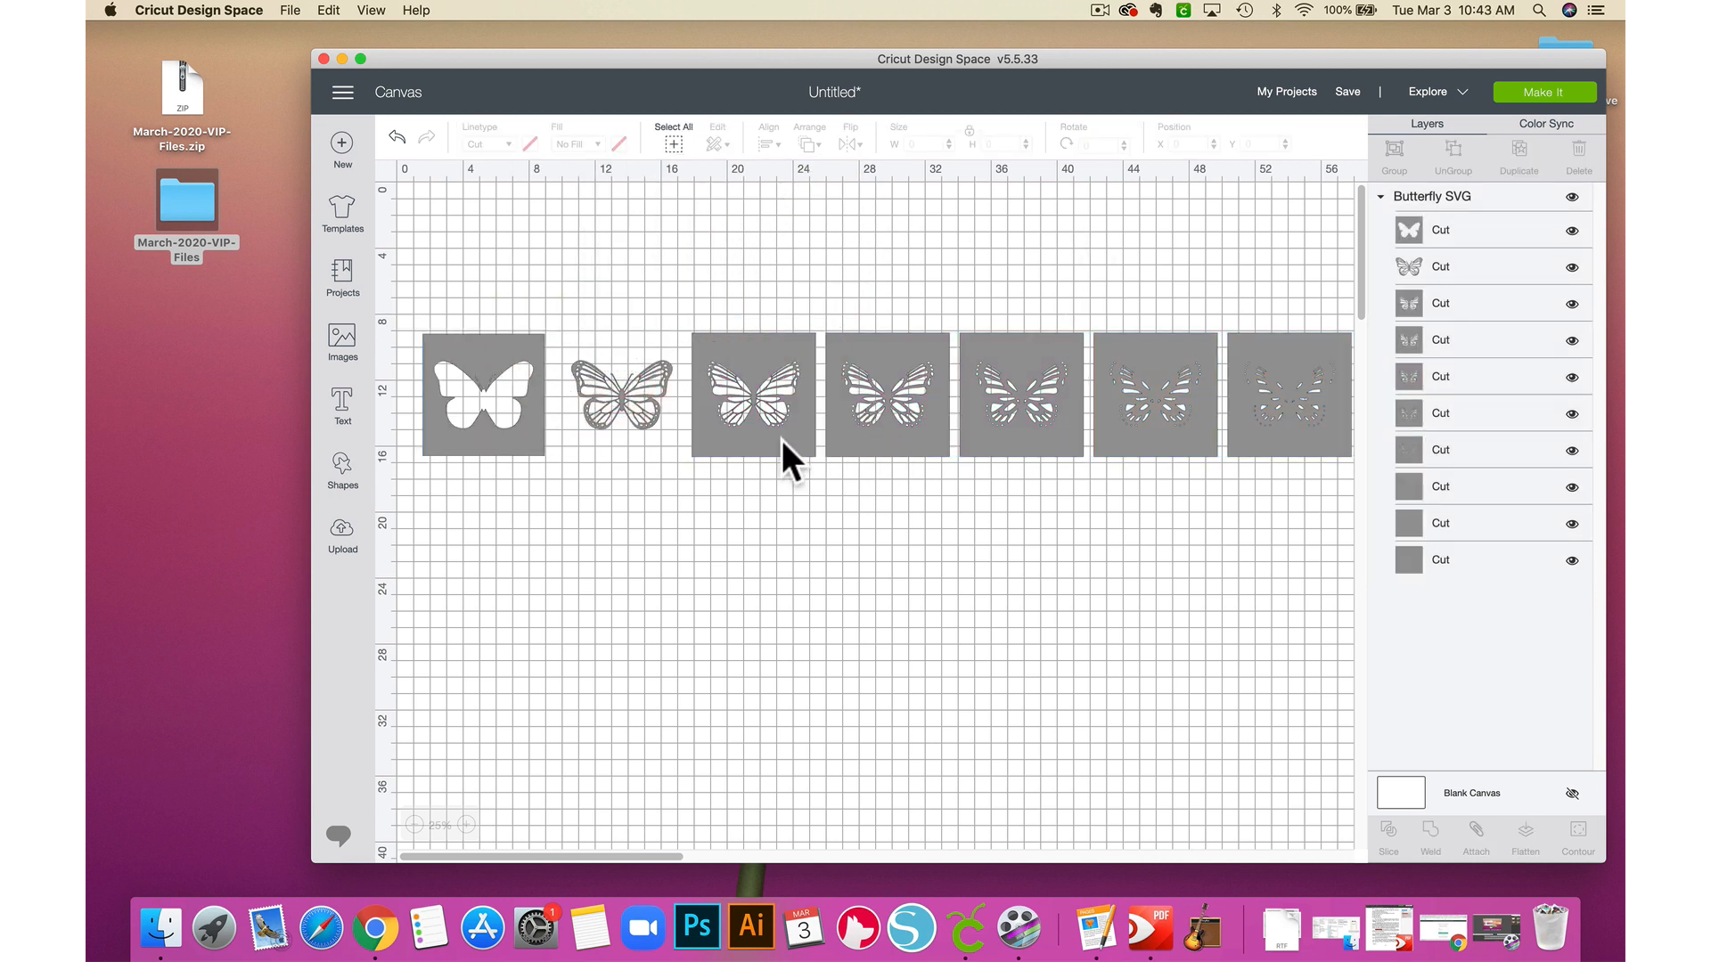
# - Move the butterfly group up to about Y 5.9, ungroup it into separate layers and deselect them
pyautogui.moveTo(734, 366); pyautogui.dragTo(734, 312)
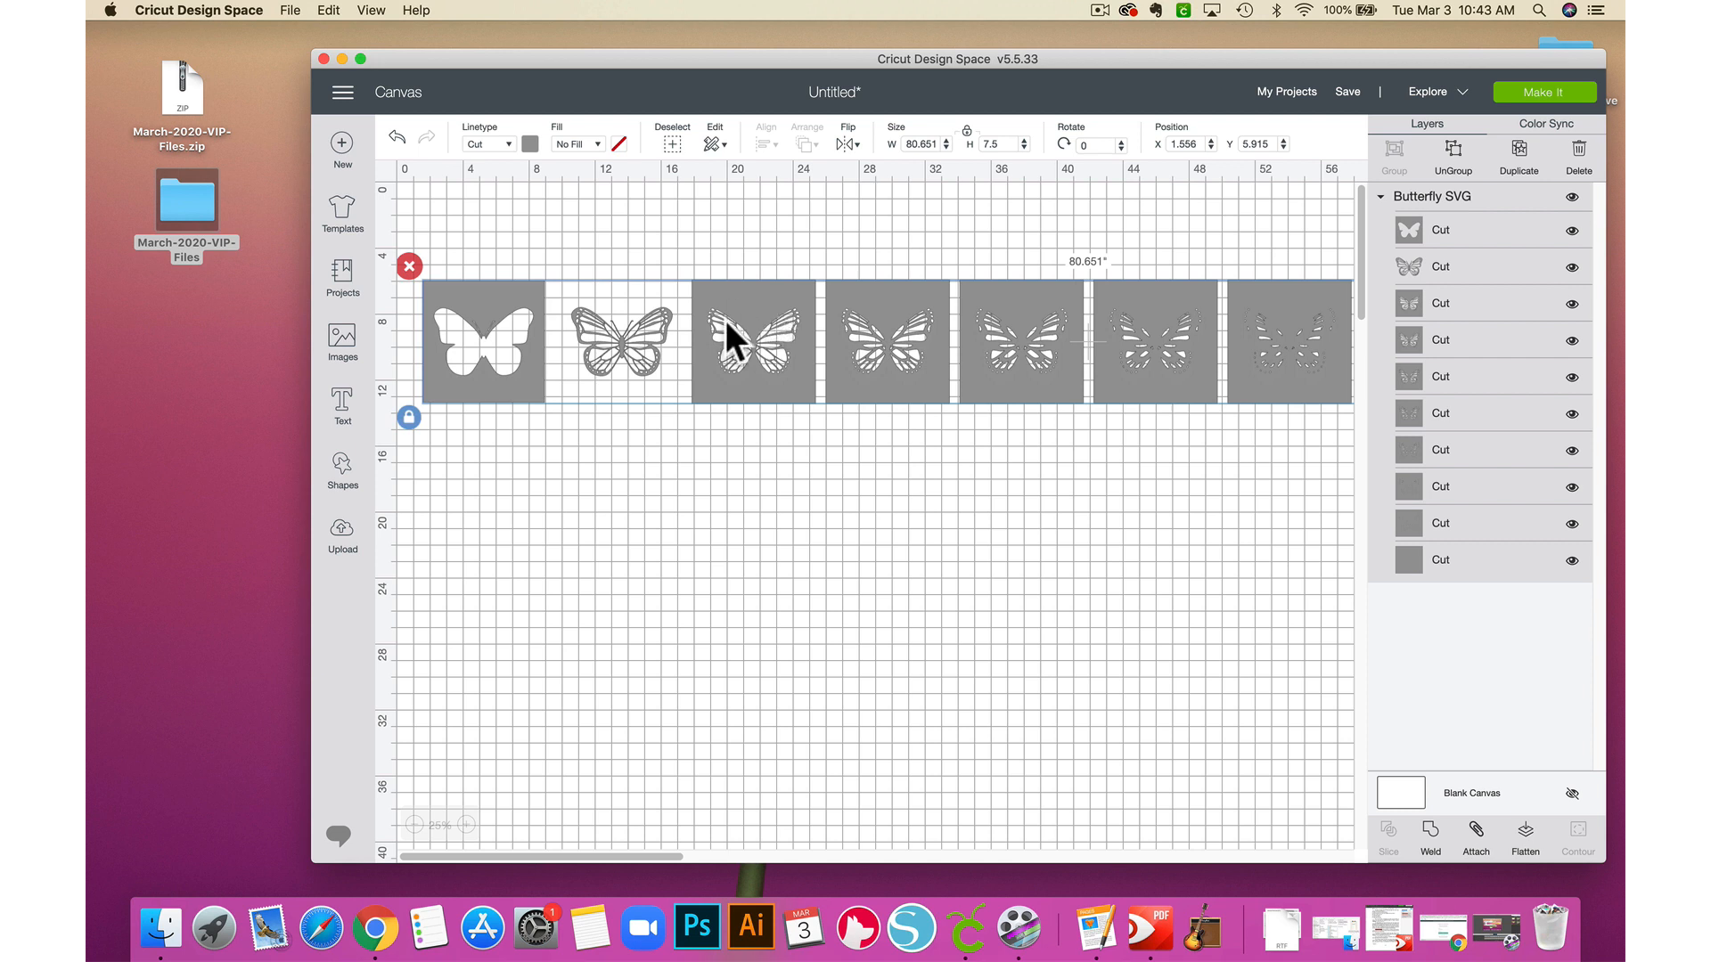
pyautogui.rightClick(763, 285)
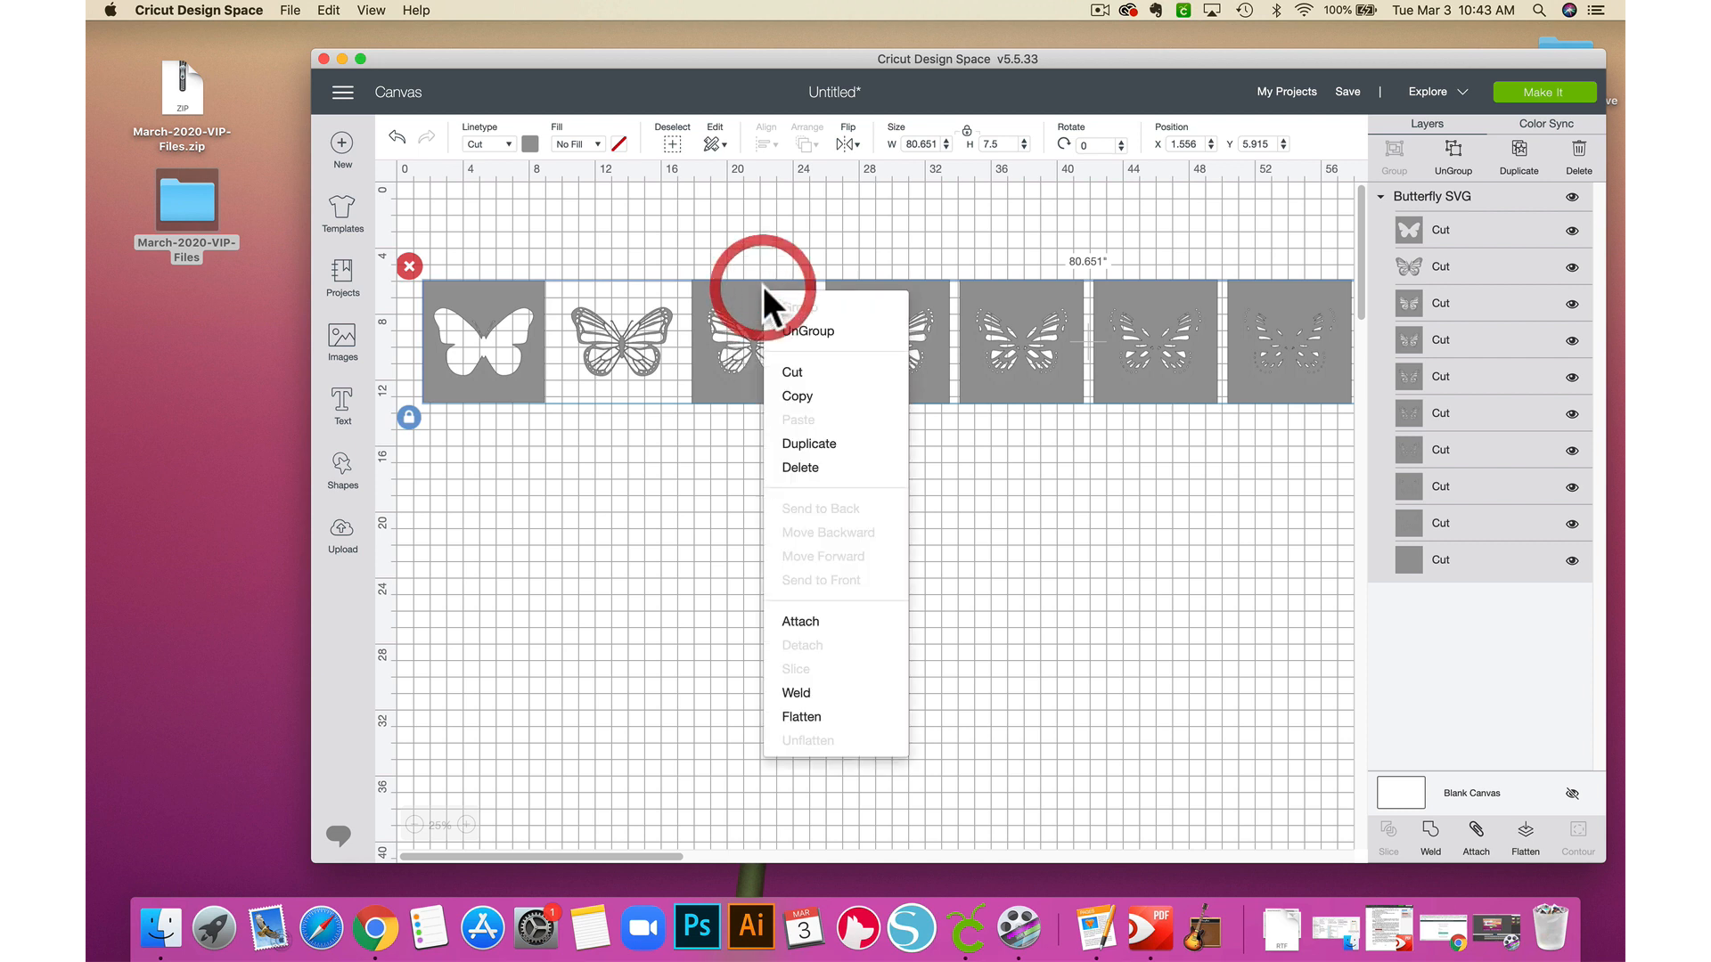
pyautogui.click(807, 331)
pyautogui.click(890, 535)
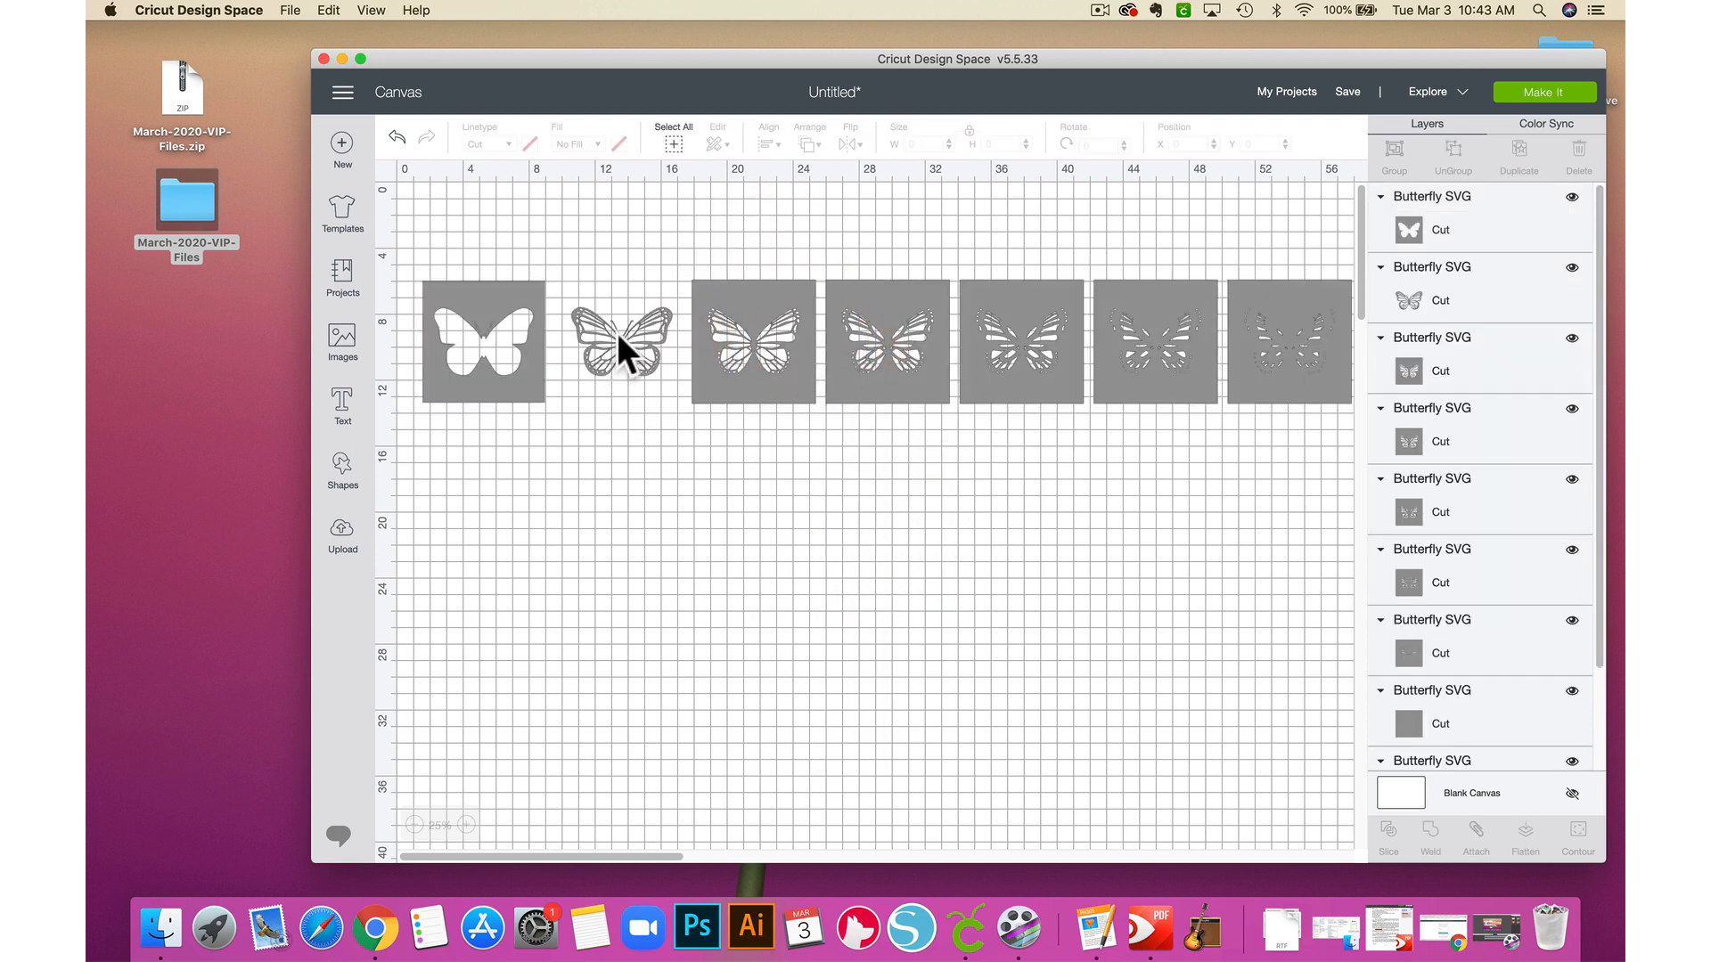
# - Pull the butterfly outline layer out of the row to below the first square and delete it
pyautogui.moveTo(616, 333); pyautogui.dragTo(492, 447)
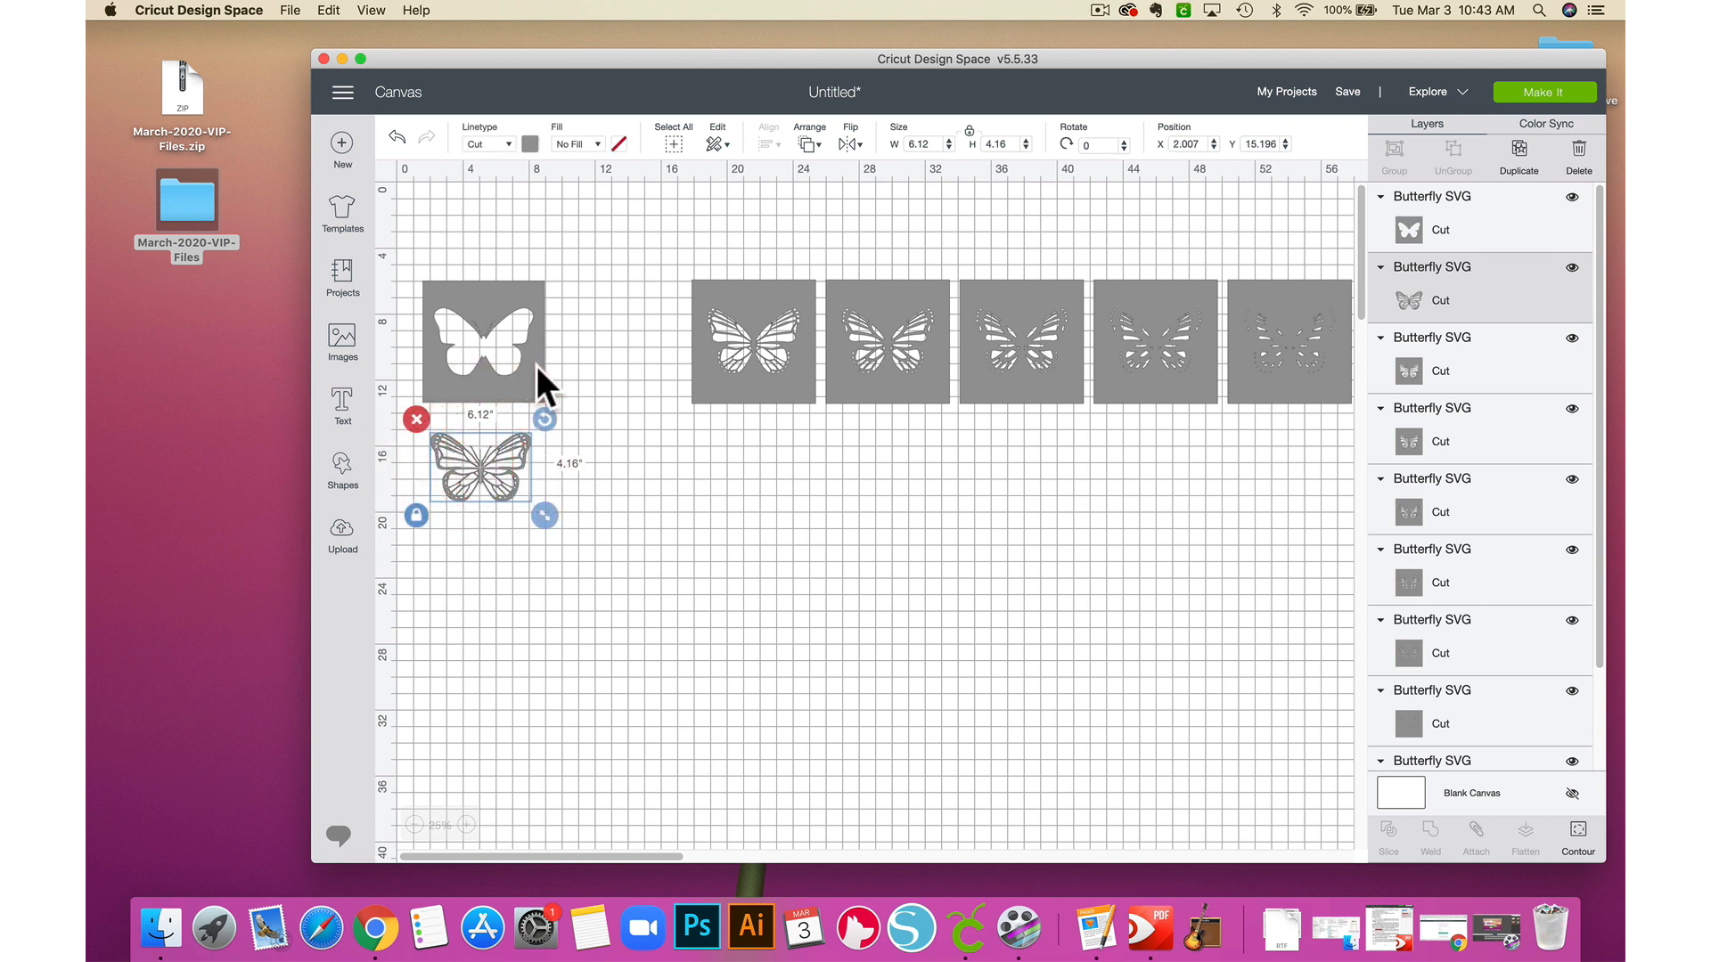
pyautogui.click(537, 365)
pyautogui.click(505, 462)
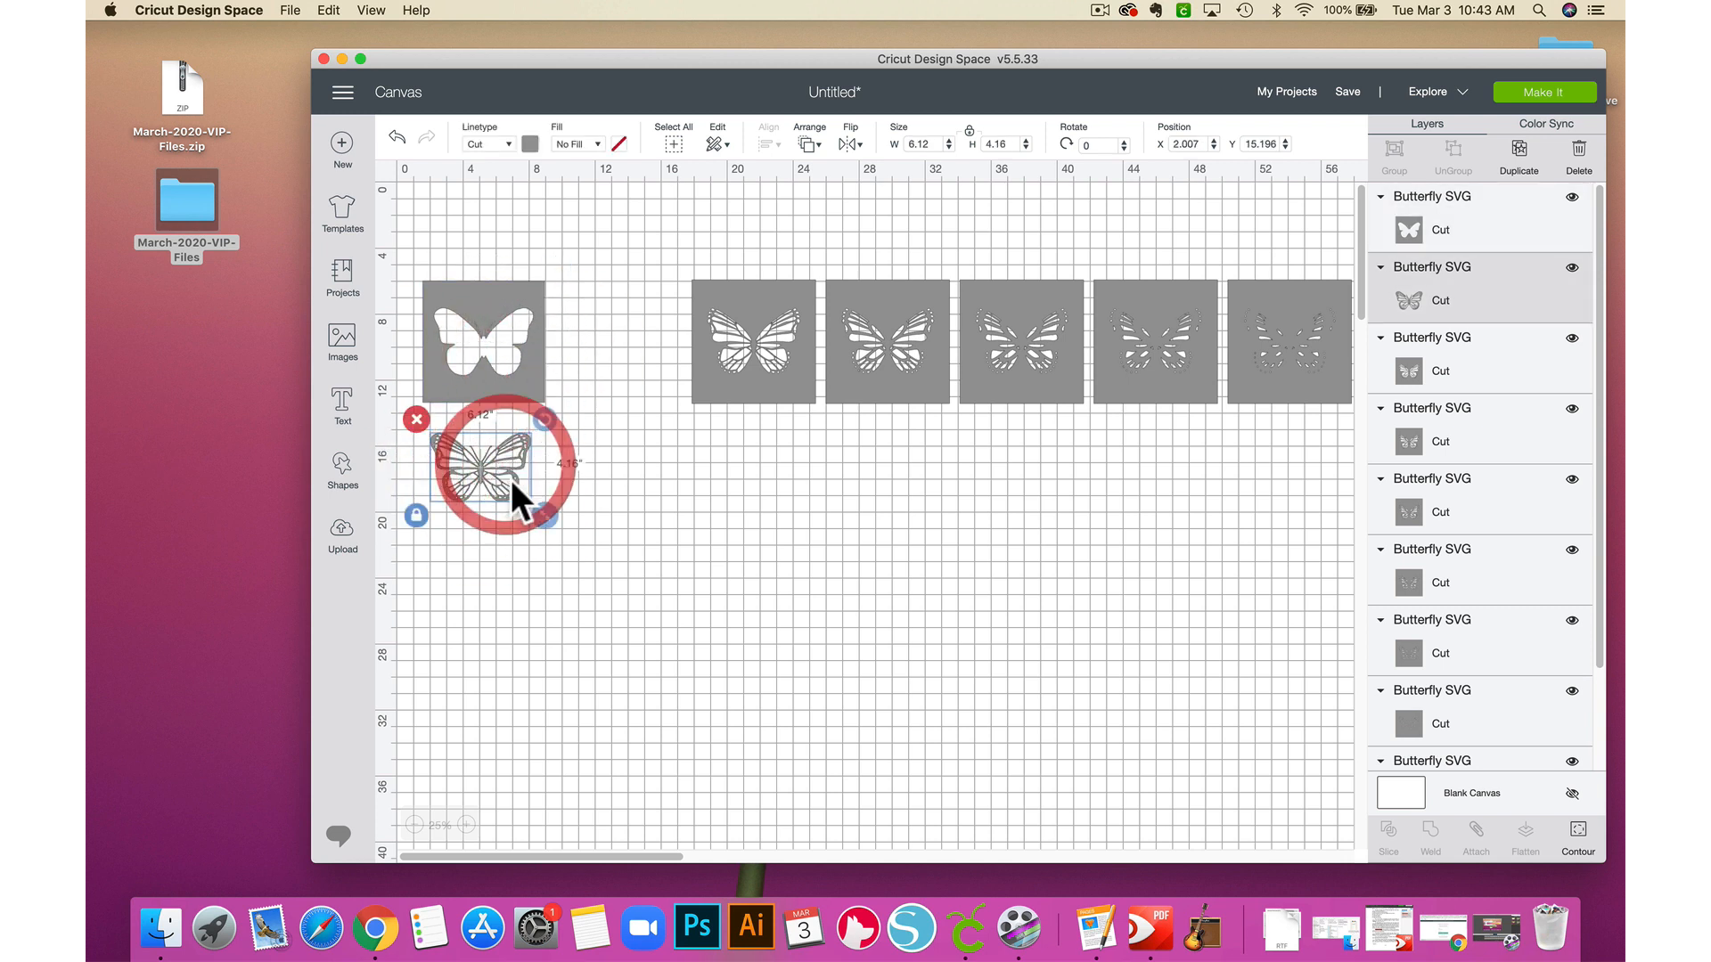
pyautogui.click(532, 361)
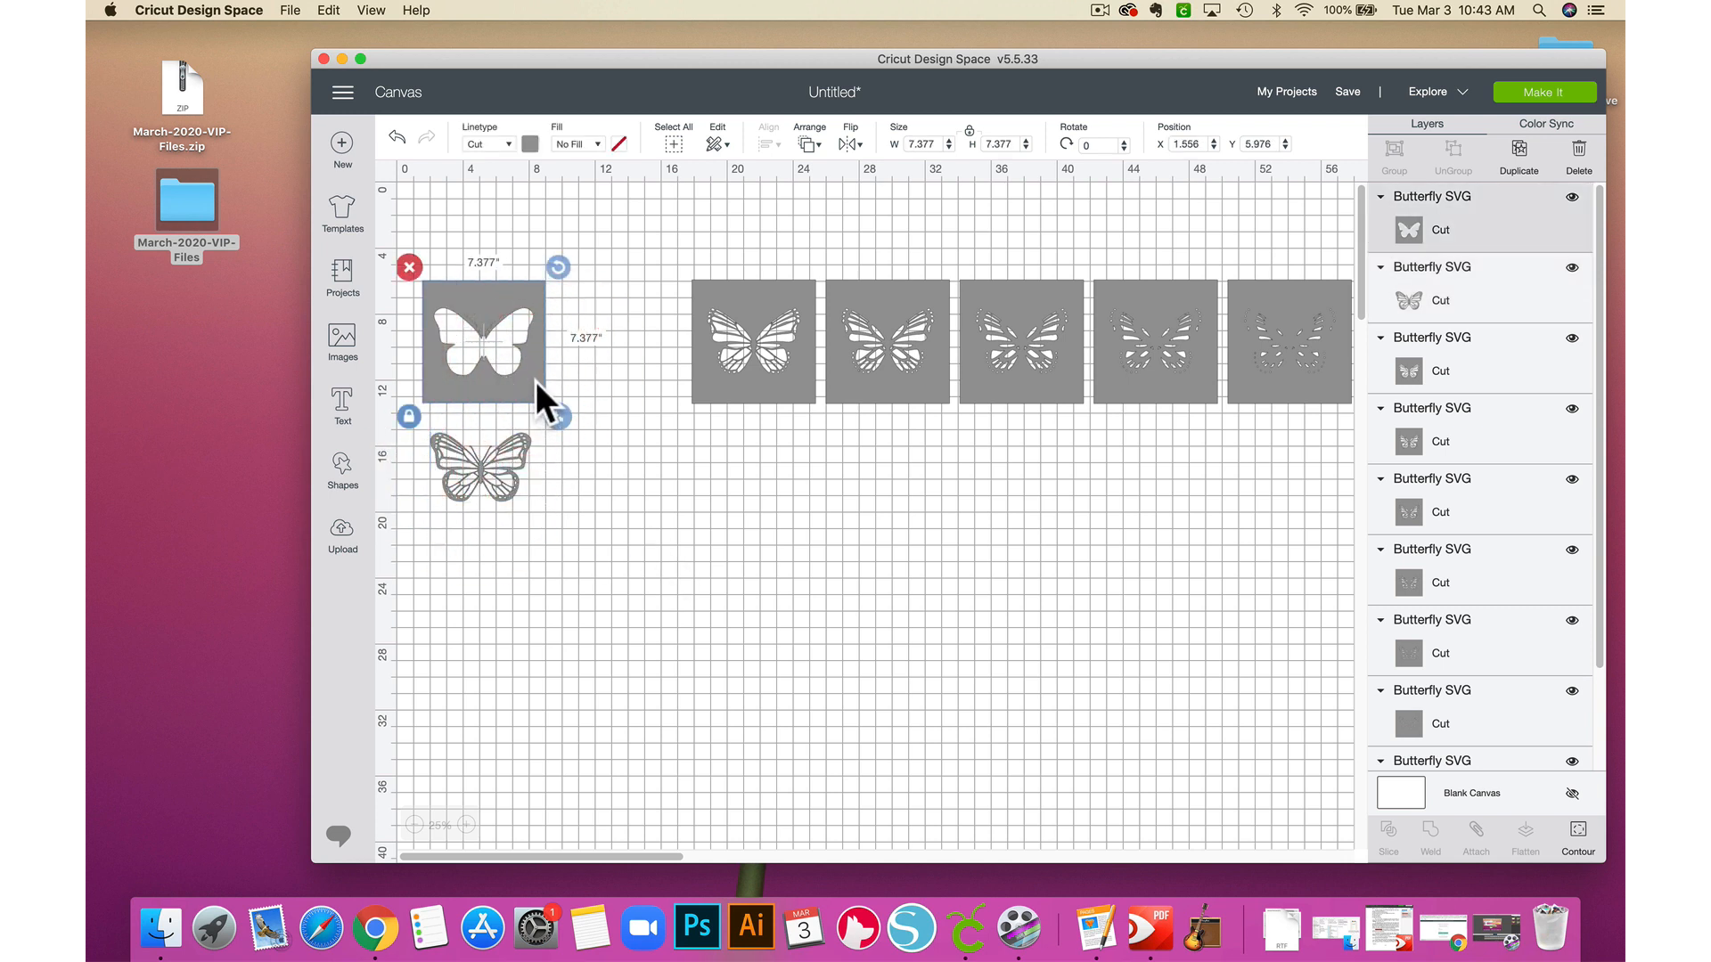
pyautogui.moveTo(536, 381); pyautogui.dragTo(532, 383)
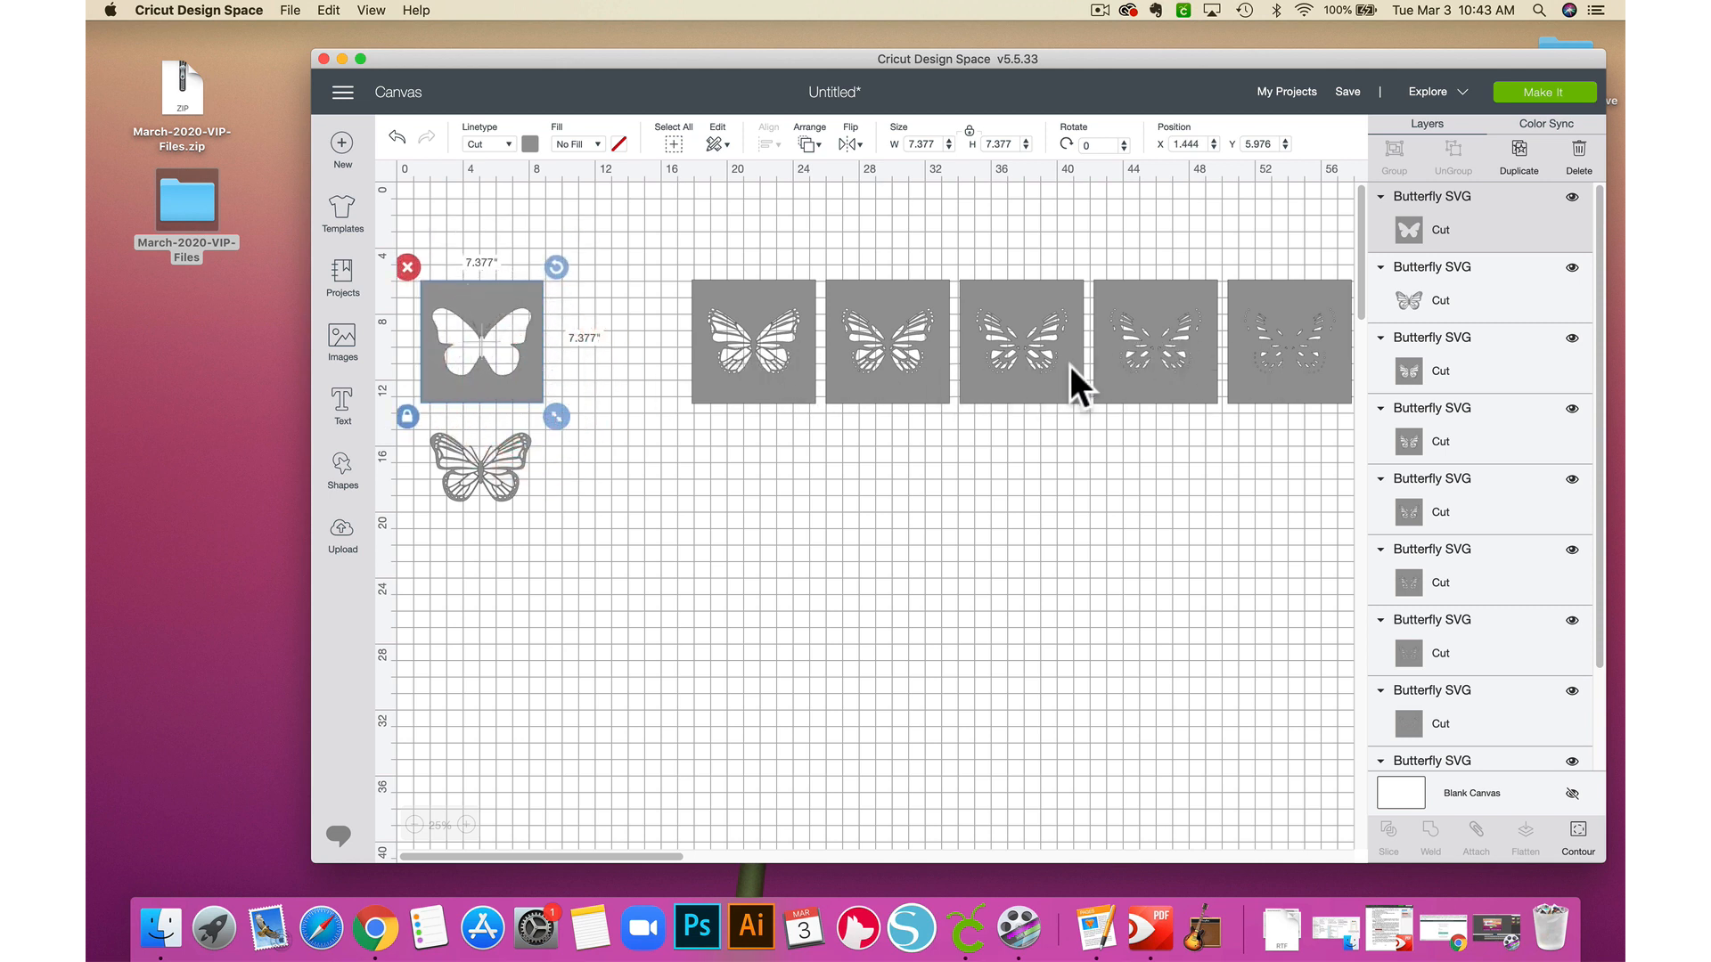
pyautogui.click(495, 463)
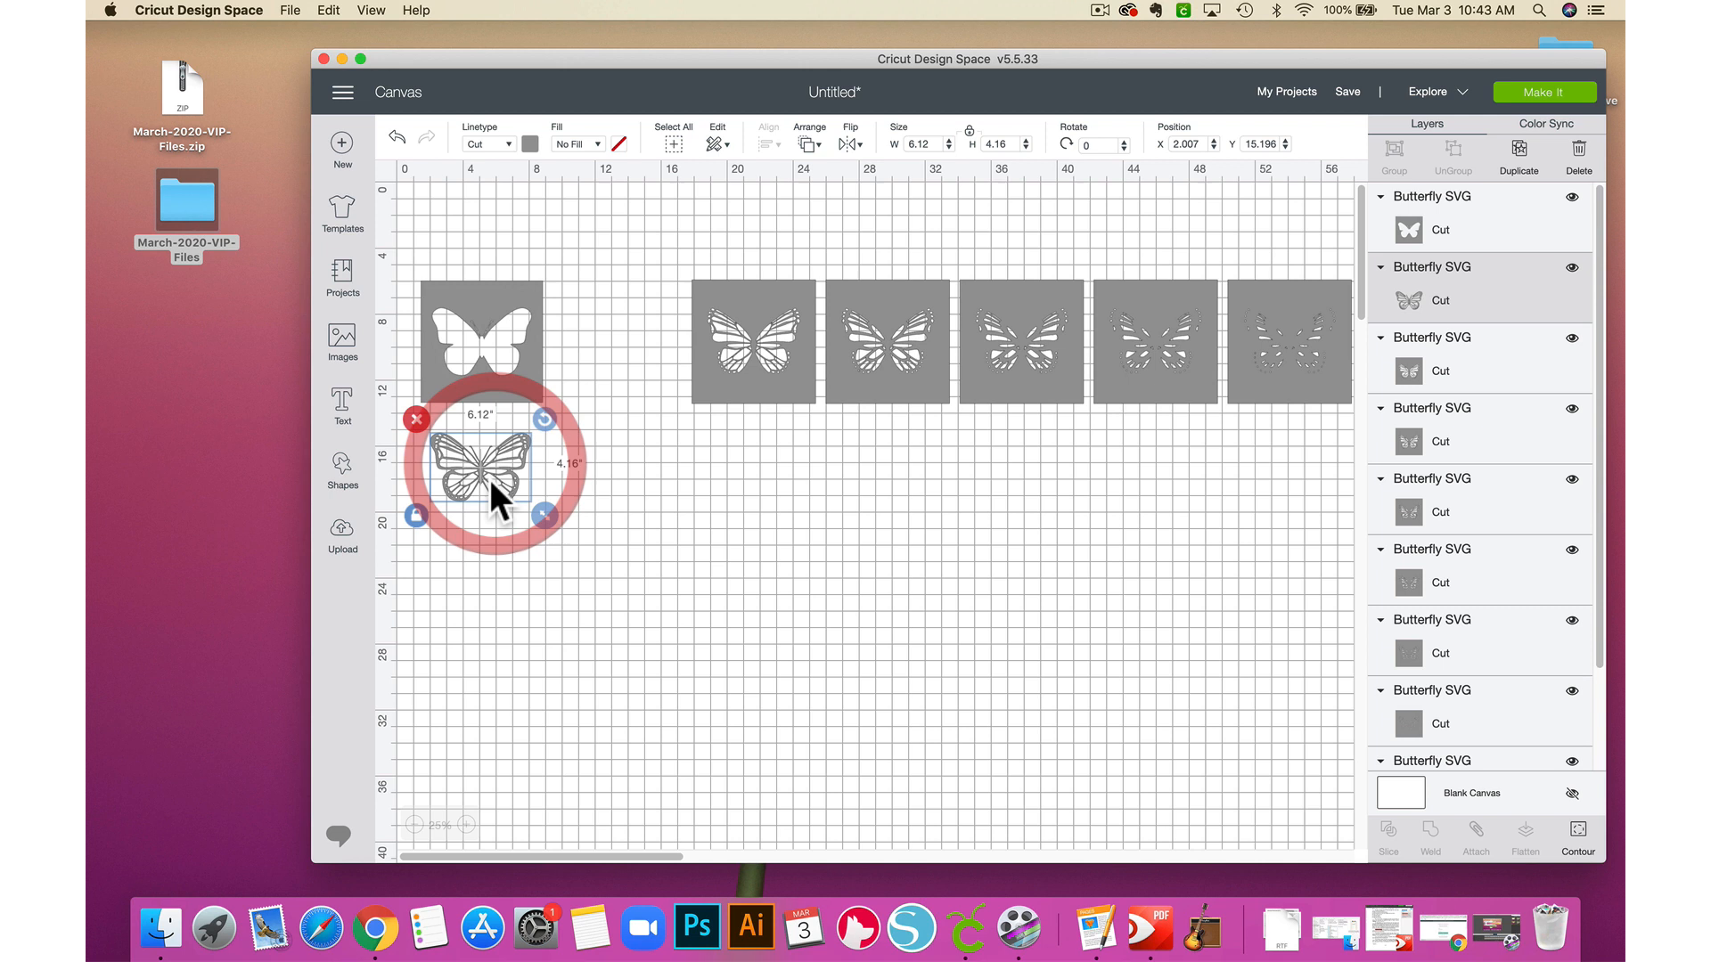
pyautogui.click(415, 425)
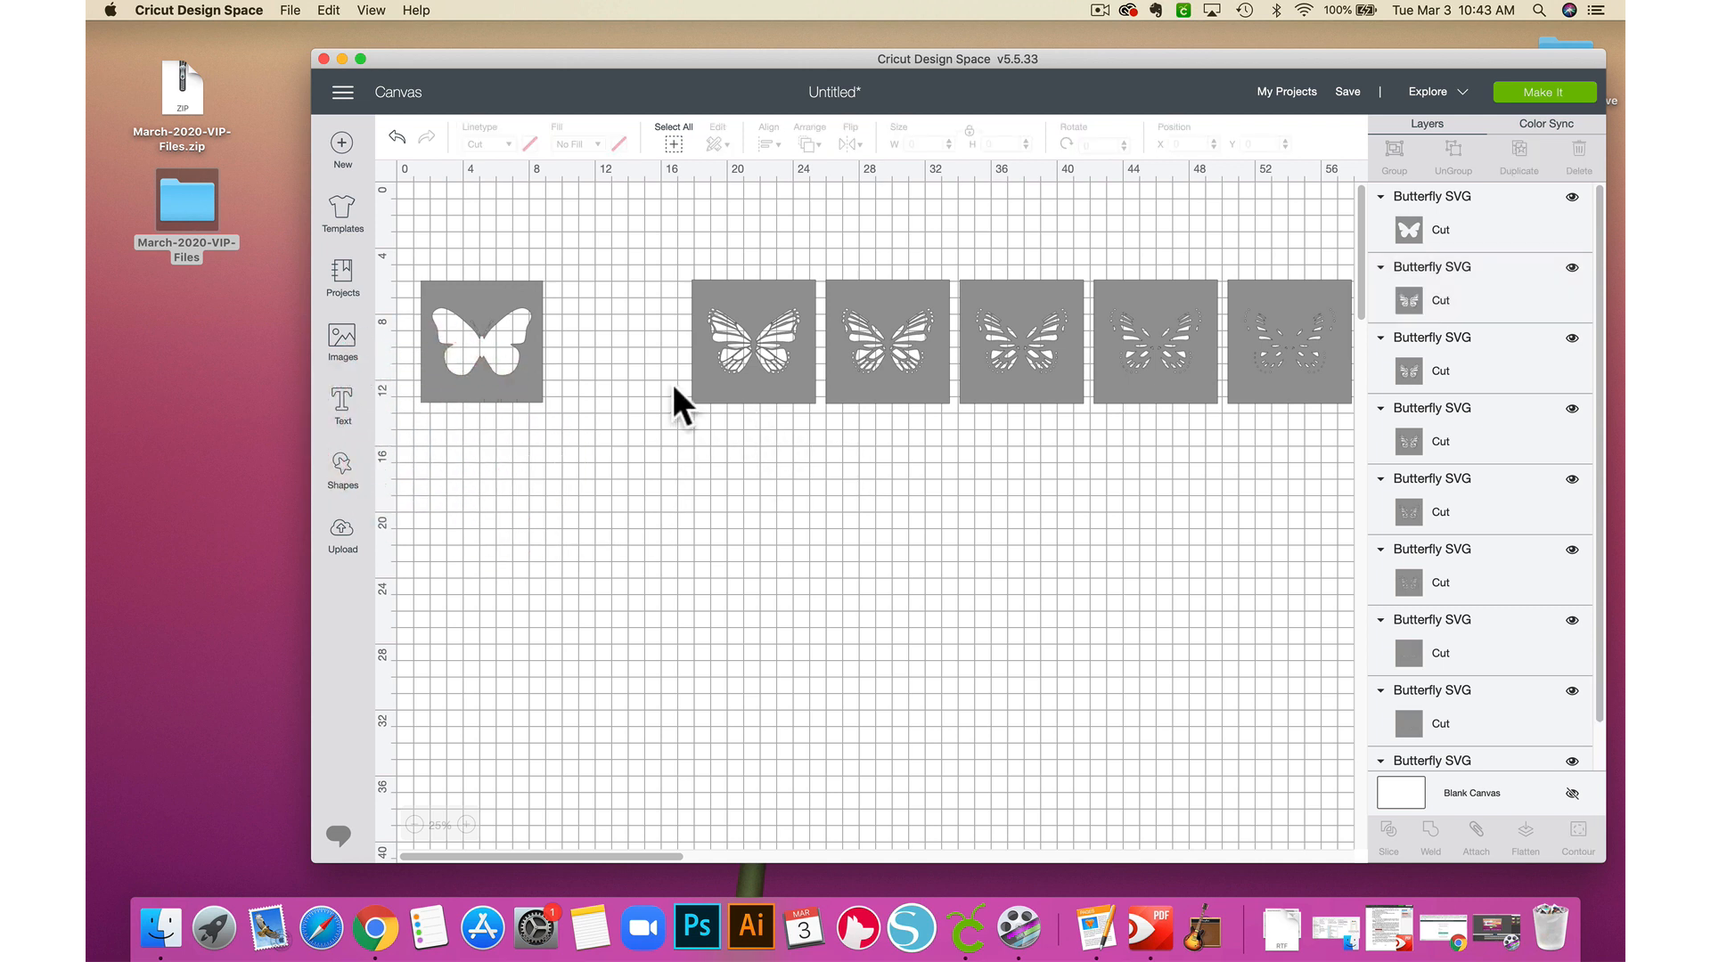
# - Move the square with the whole butterfly cutout to about X 1.94, Y 1.14 and select the neighbouring patterned squares in the row
pyautogui.moveTo(473, 297); pyautogui.dragTo(480, 216)
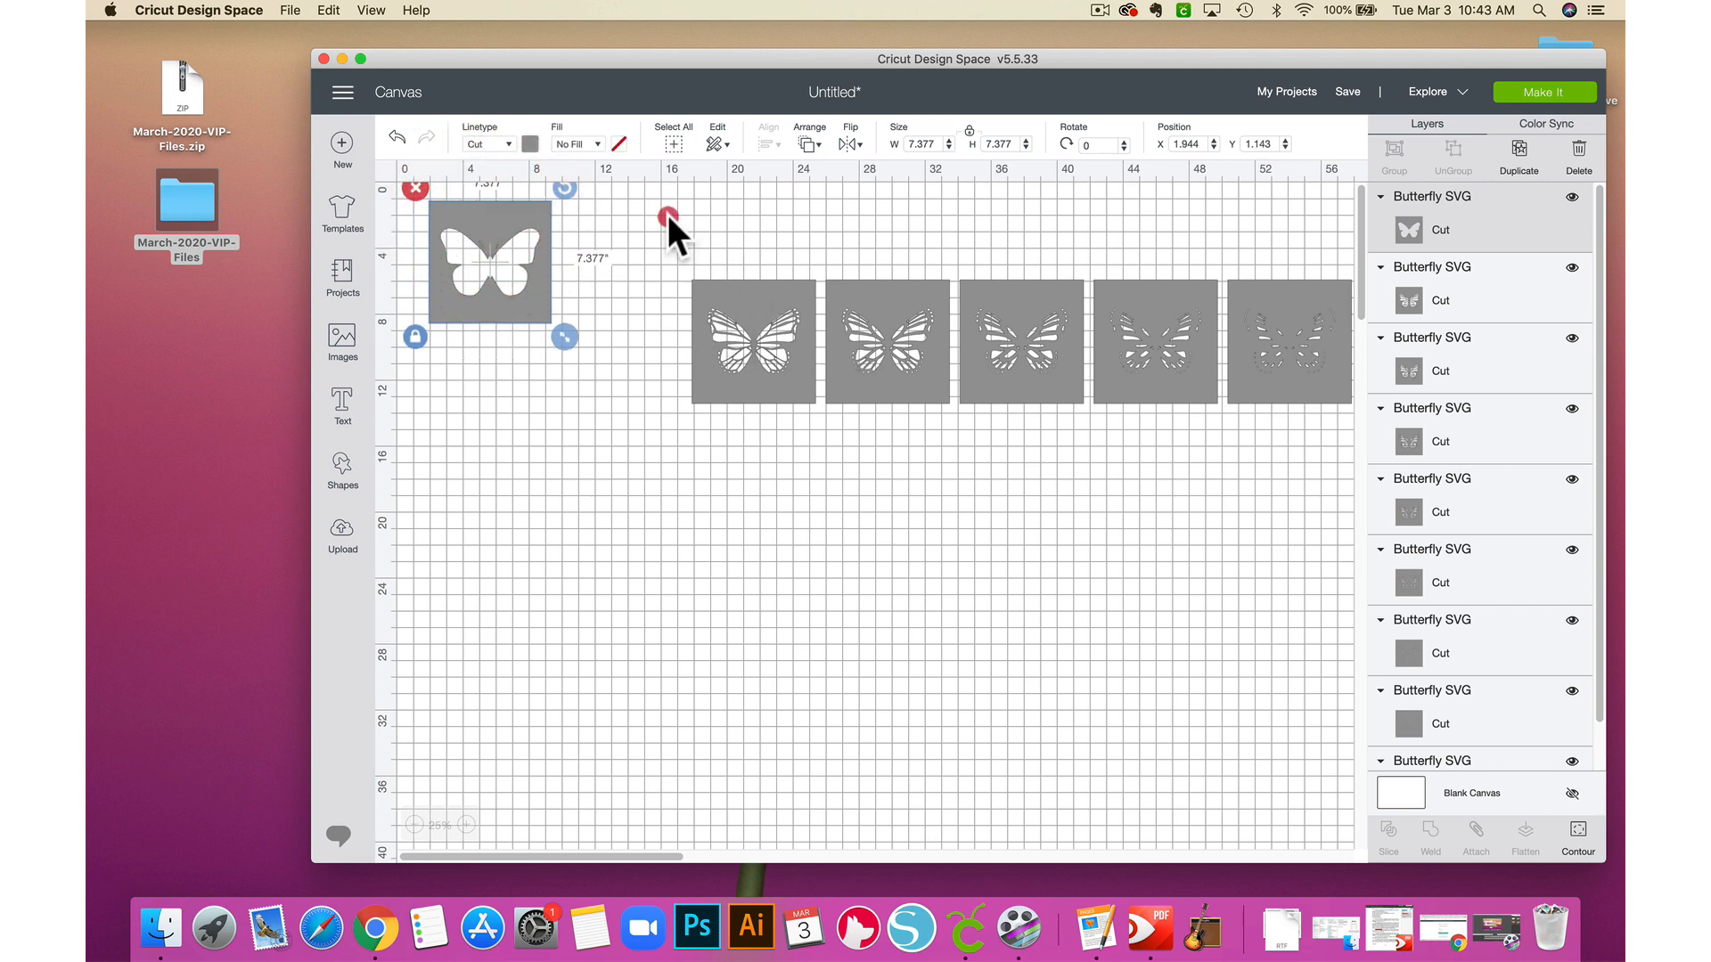
pyautogui.moveTo(667, 215); pyautogui.dragTo(1296, 472)
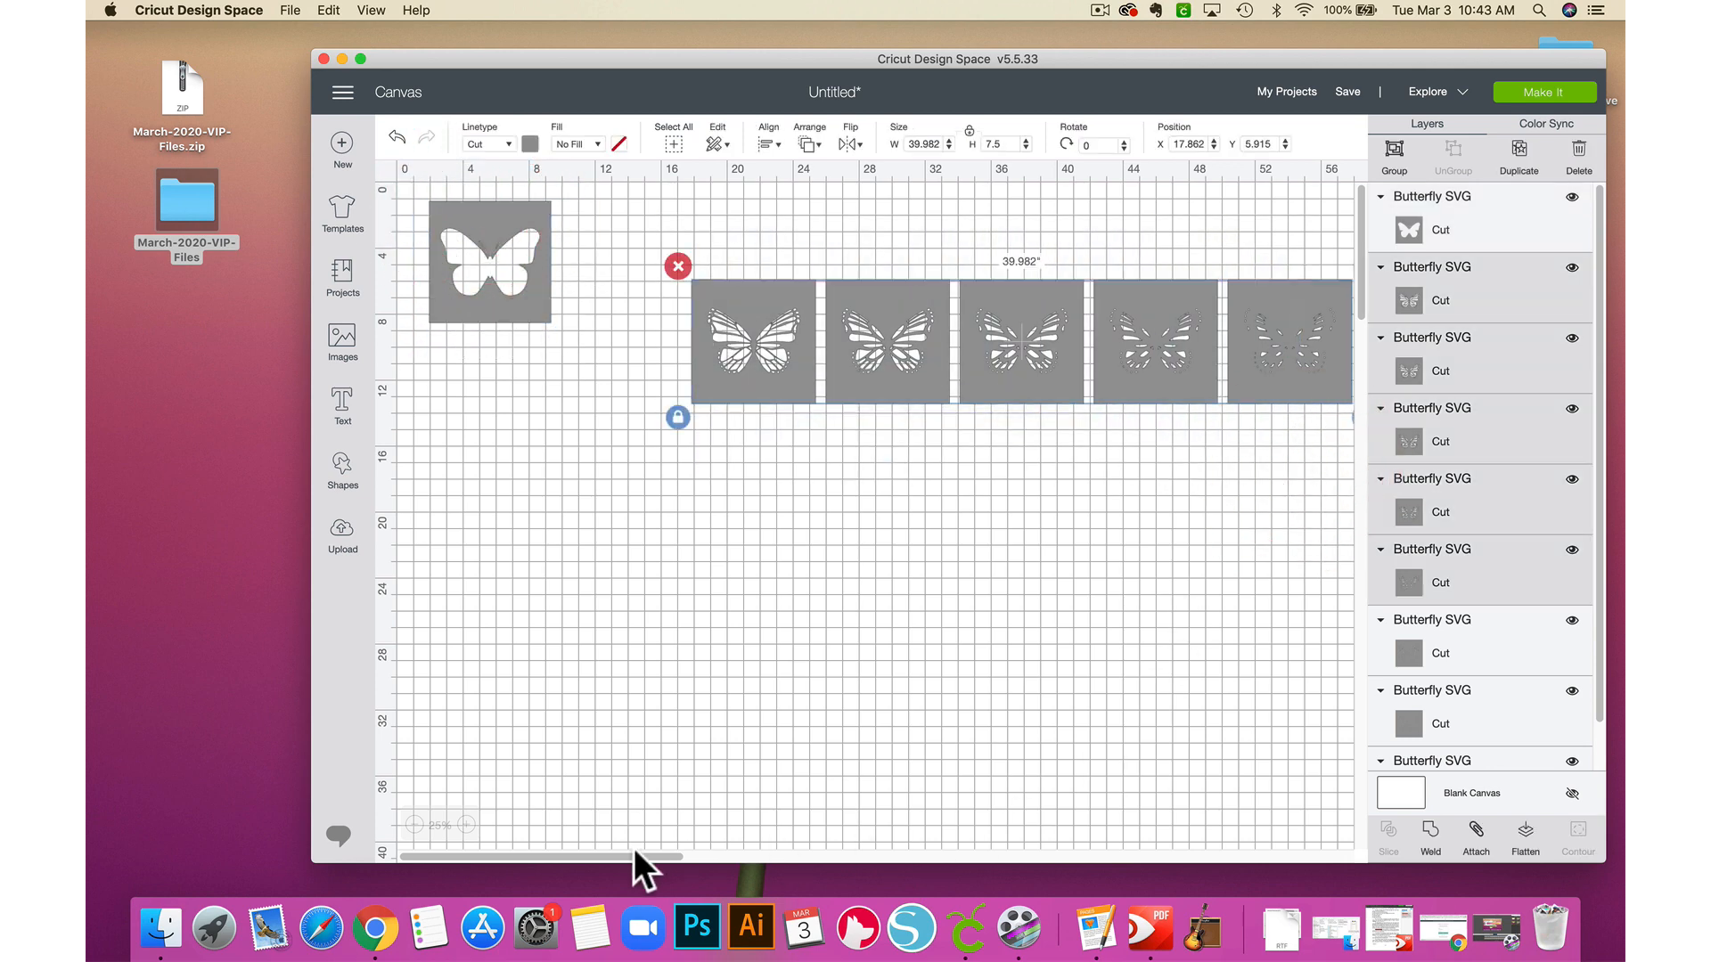
pyautogui.moveTo(627, 852); pyautogui.dragTo(647, 771)
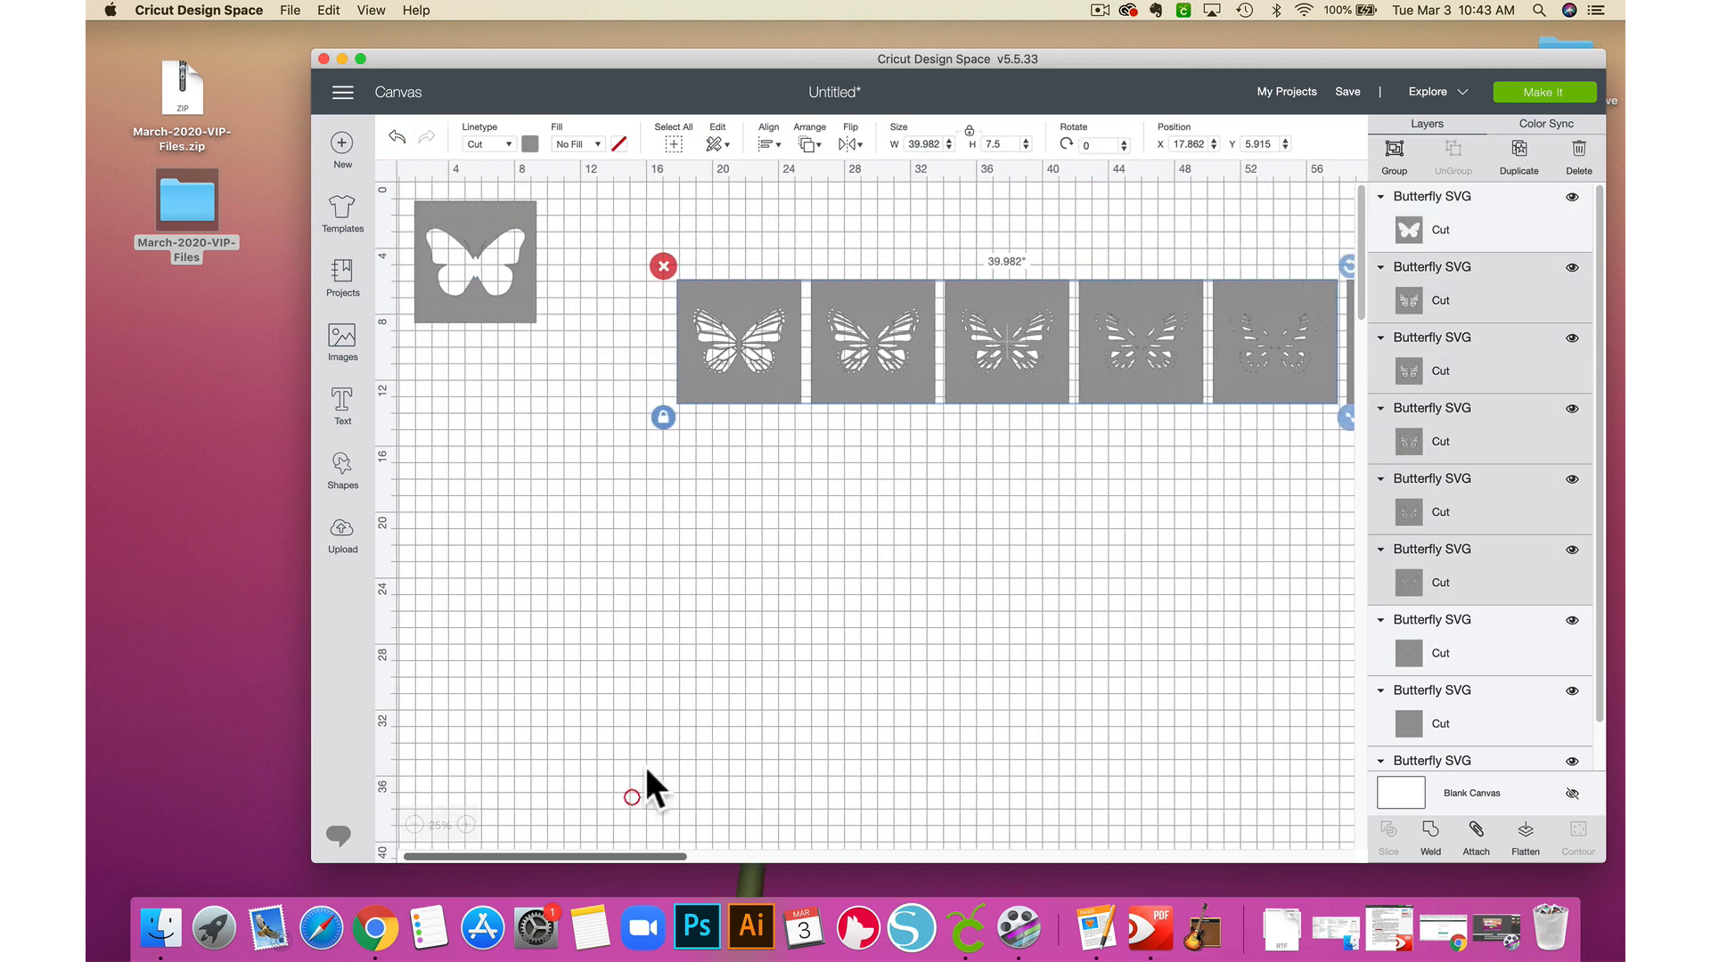
# - Send the project to the mat preview and look through the full list of mats
pyautogui.click(1550, 95)
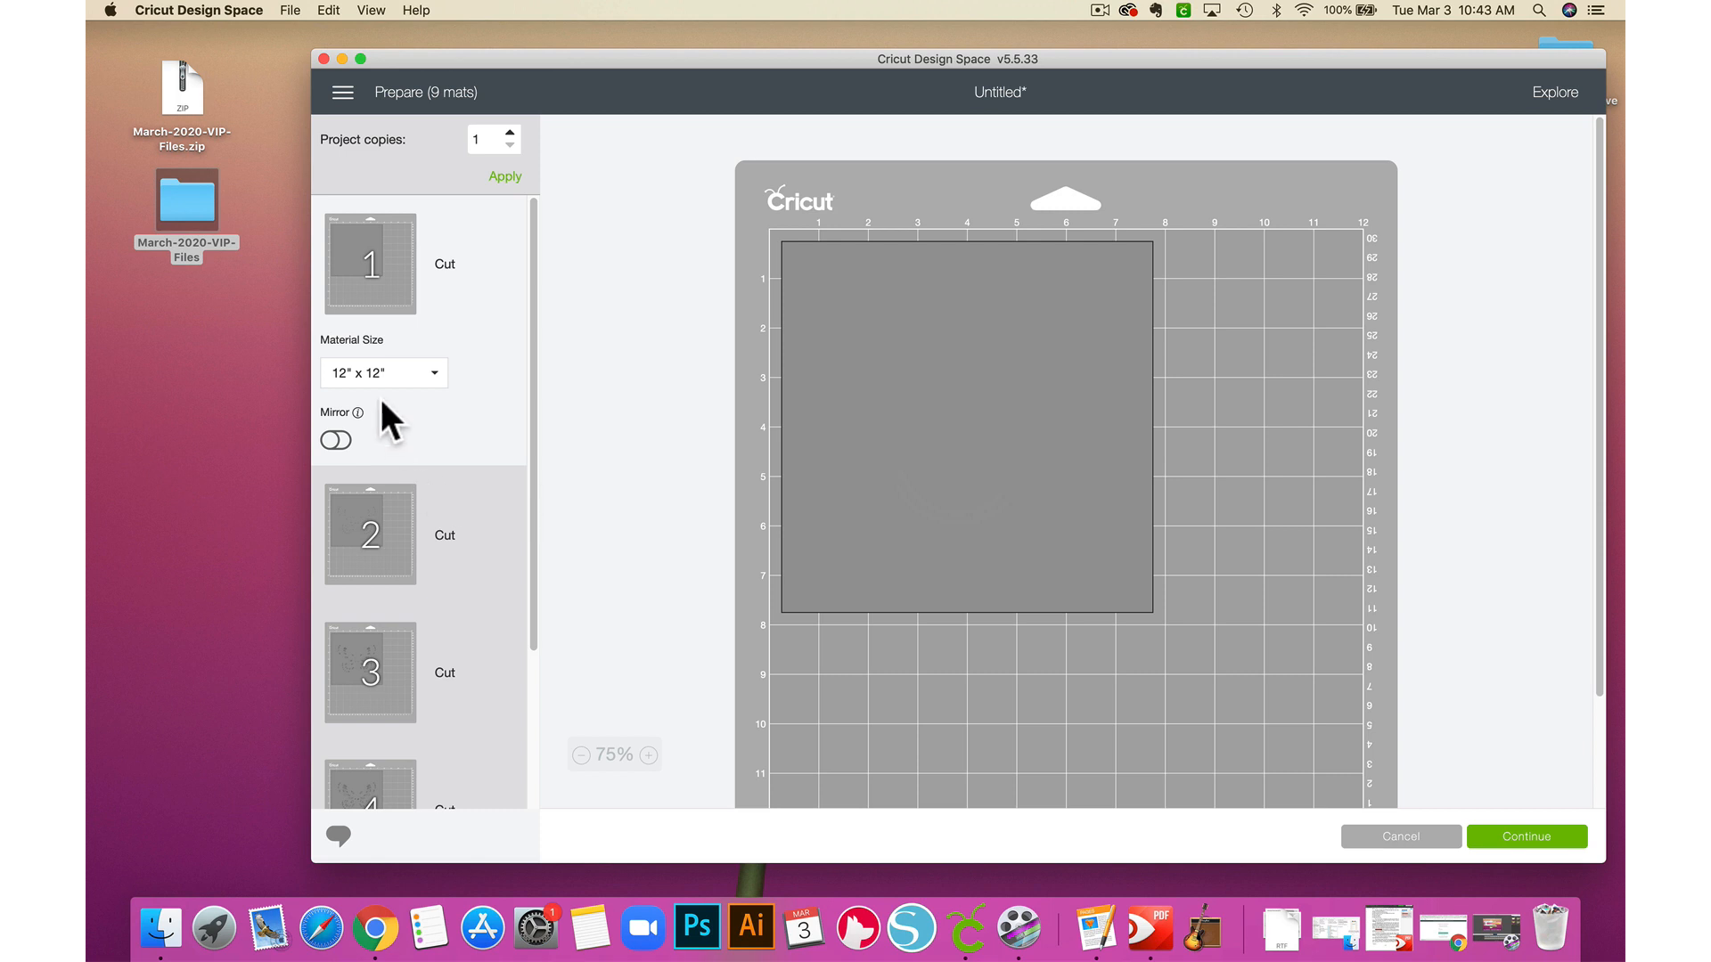
pyautogui.scroll(-10, 400, 581)
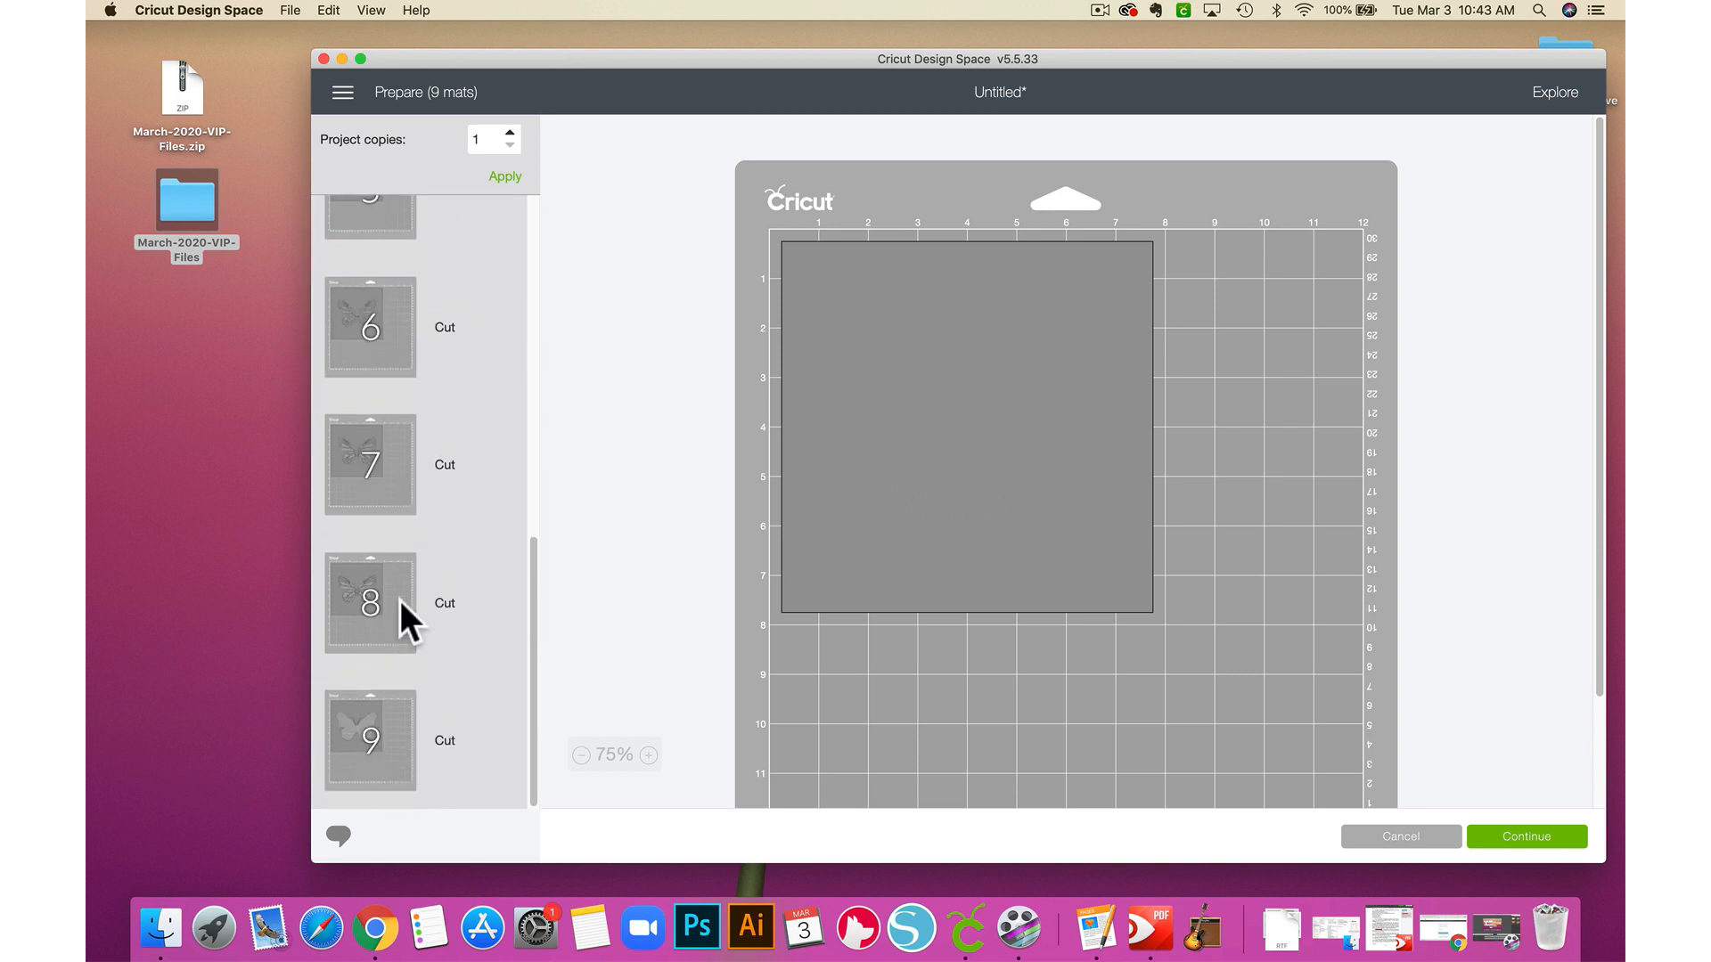
pyautogui.scroll(10, 399, 602)
pyautogui.scroll(1, 401, 608)
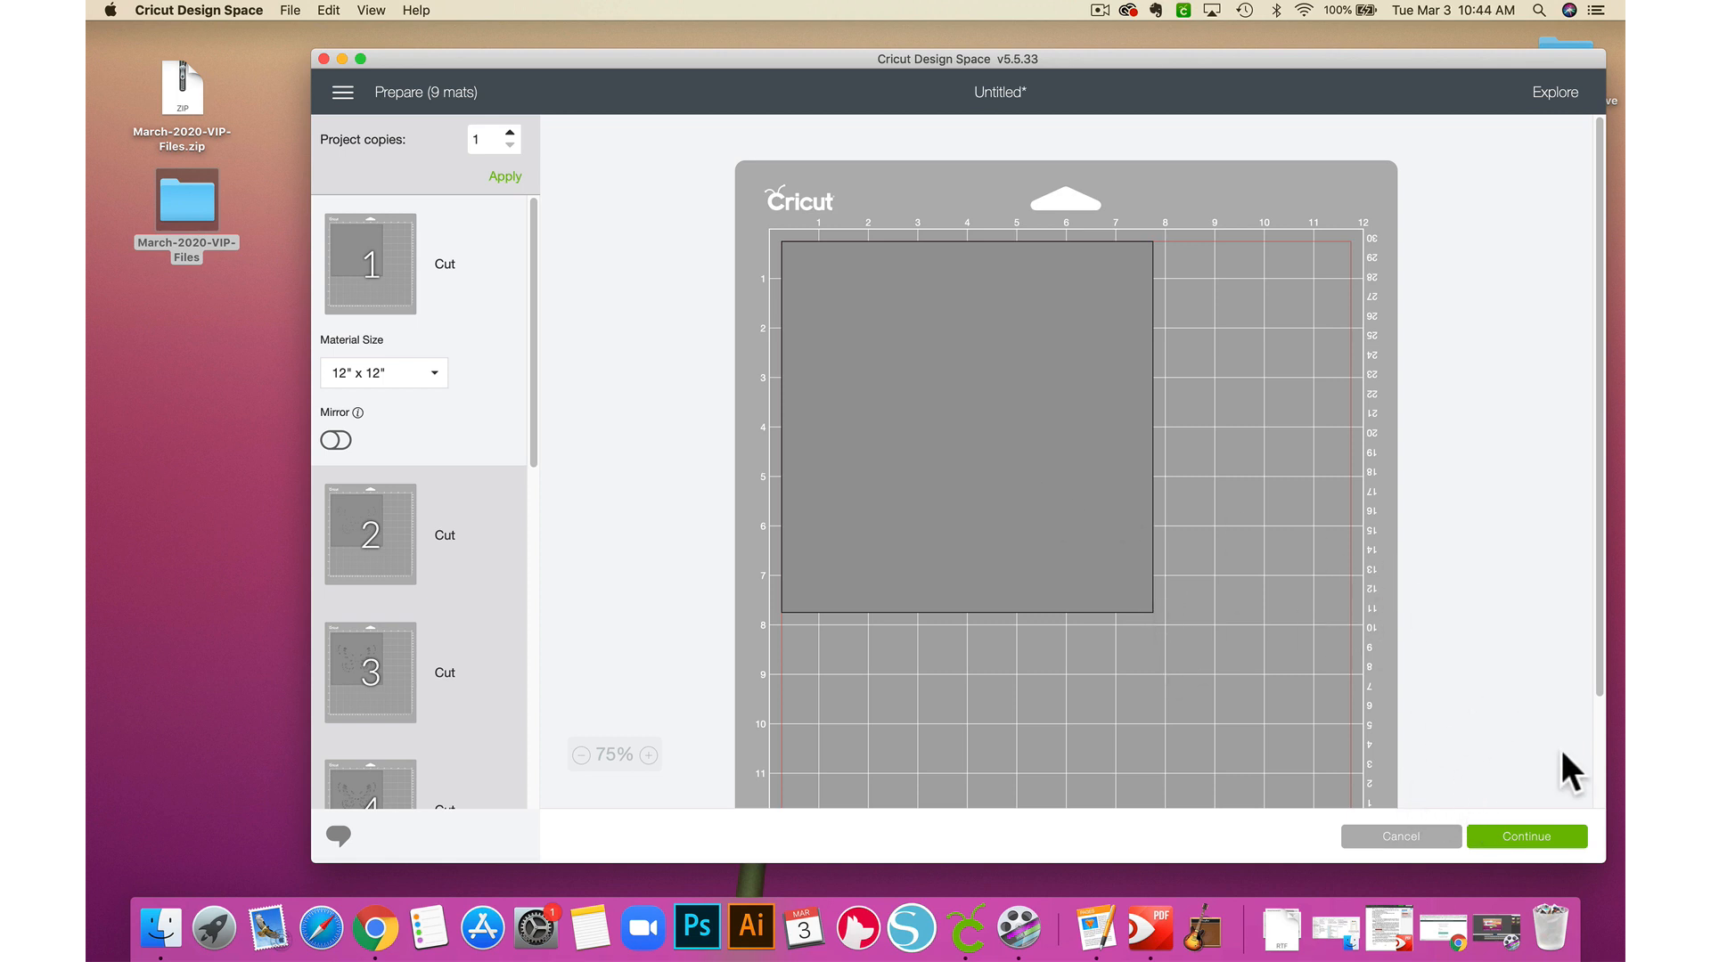
# - Preview mats 2 through 6 one after another and continue to the machine connection stage
pyautogui.click(333, 517)
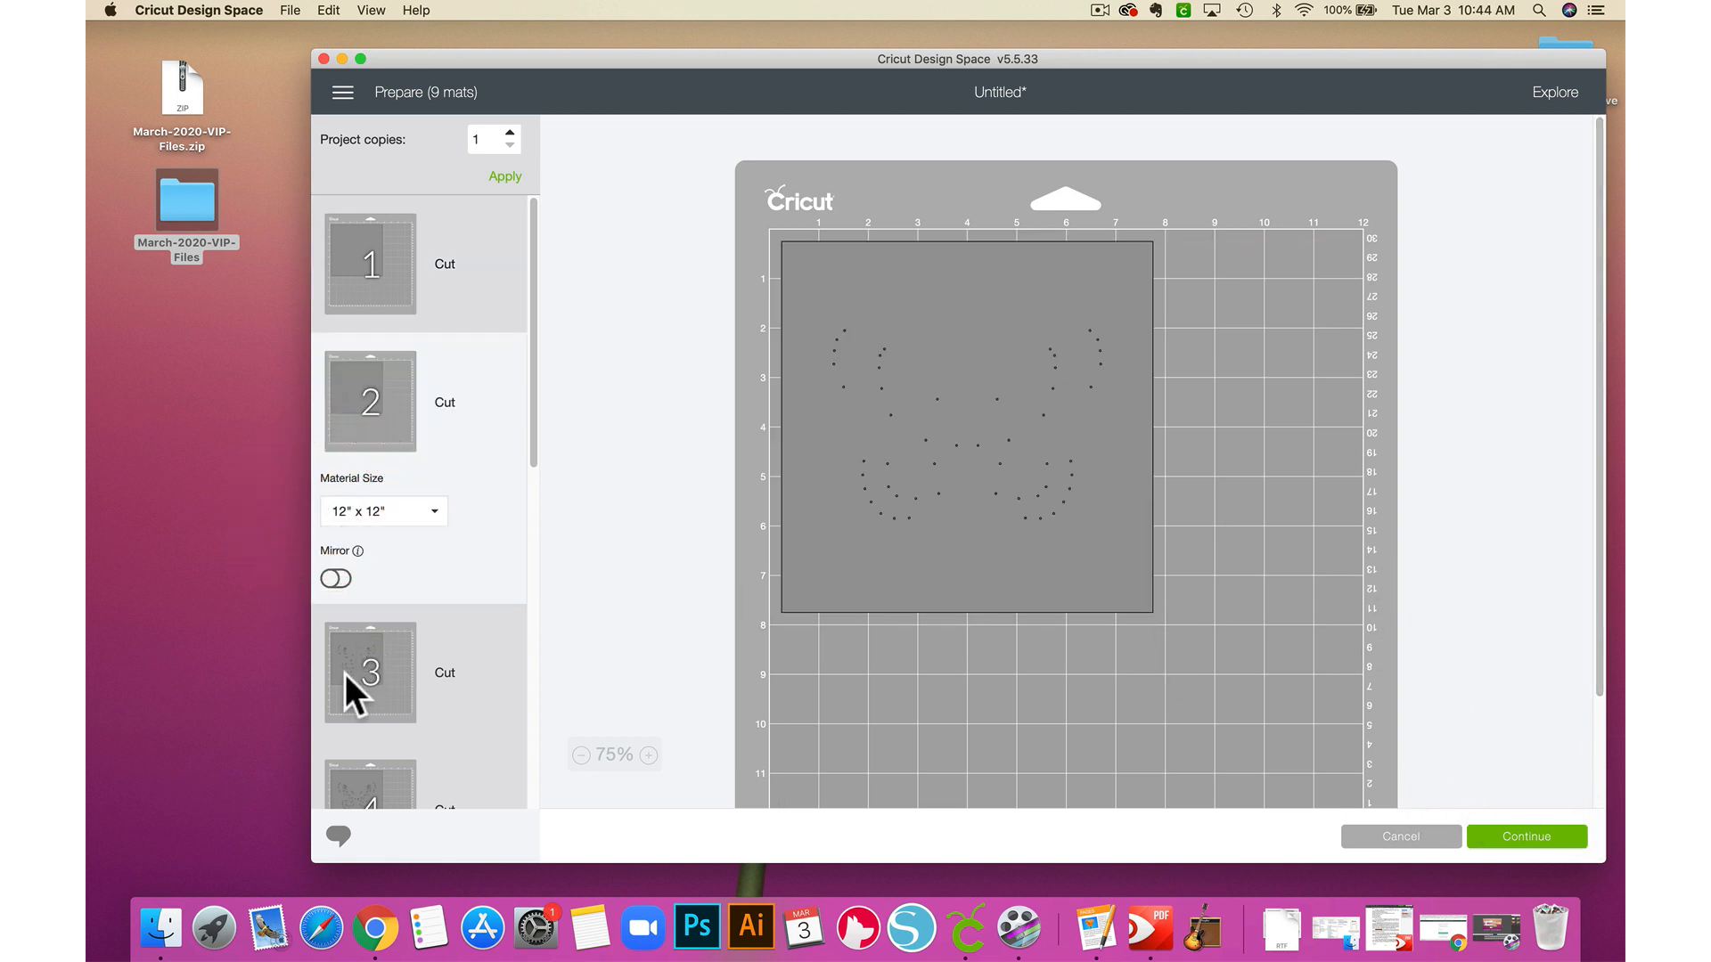
pyautogui.click(345, 674)
pyautogui.scroll(-2, 463, 593)
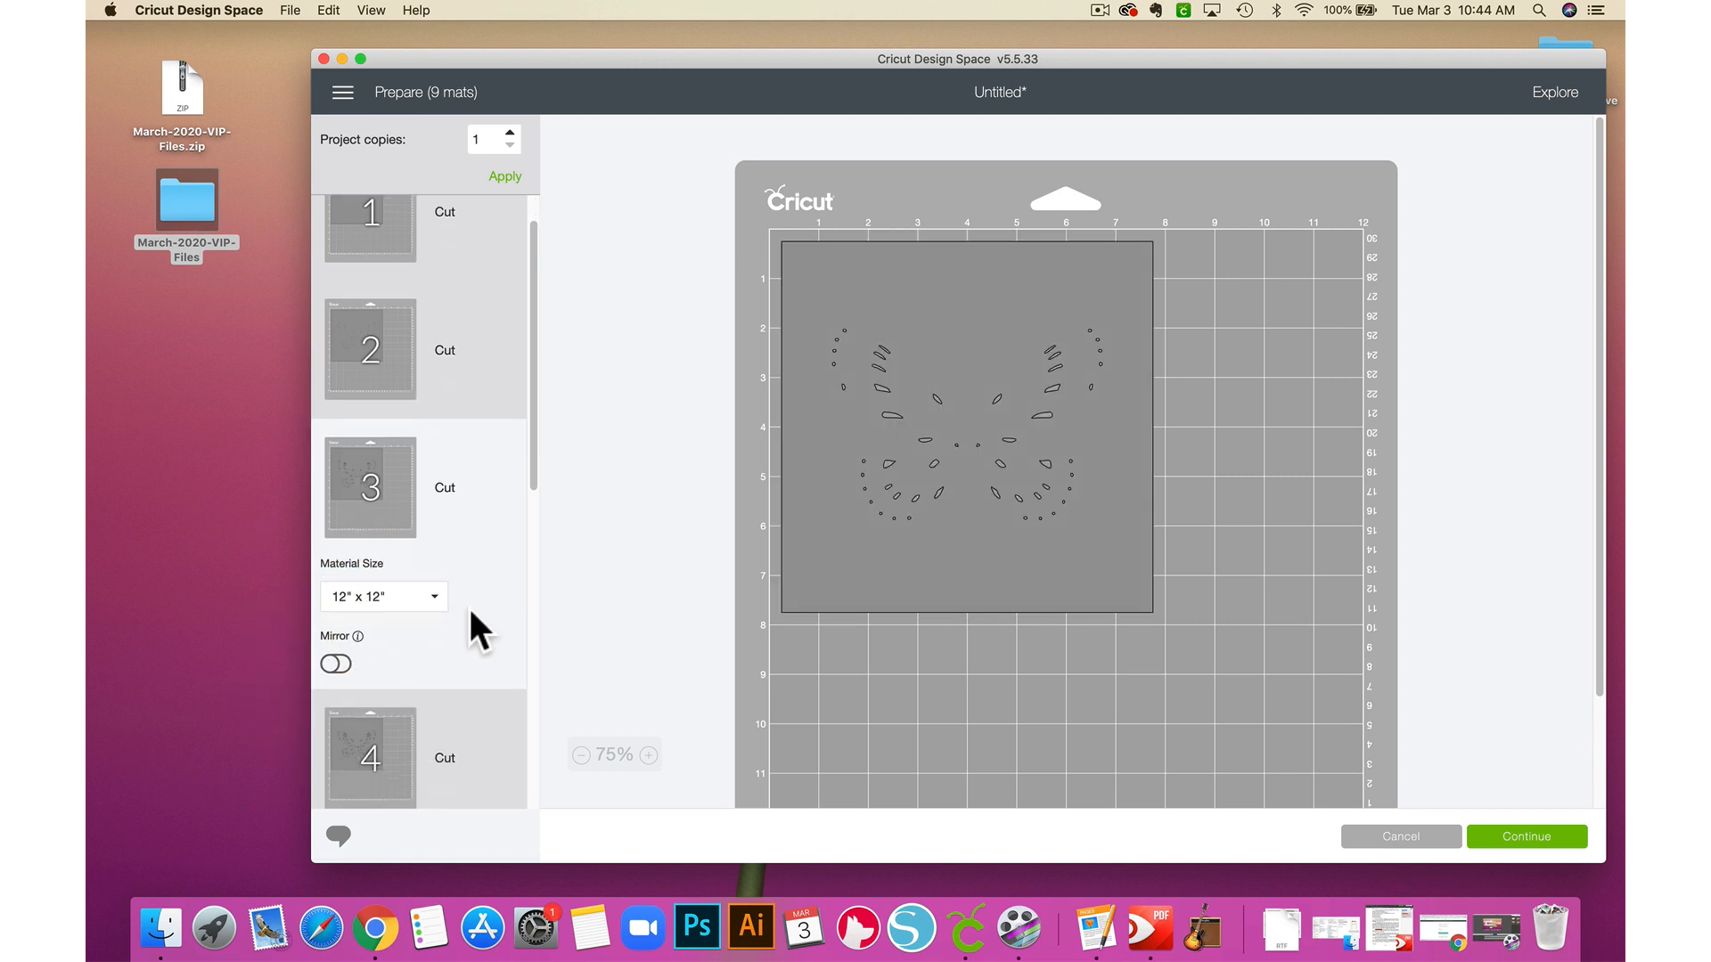
pyautogui.scroll(-3, 454, 597)
pyautogui.click(370, 469)
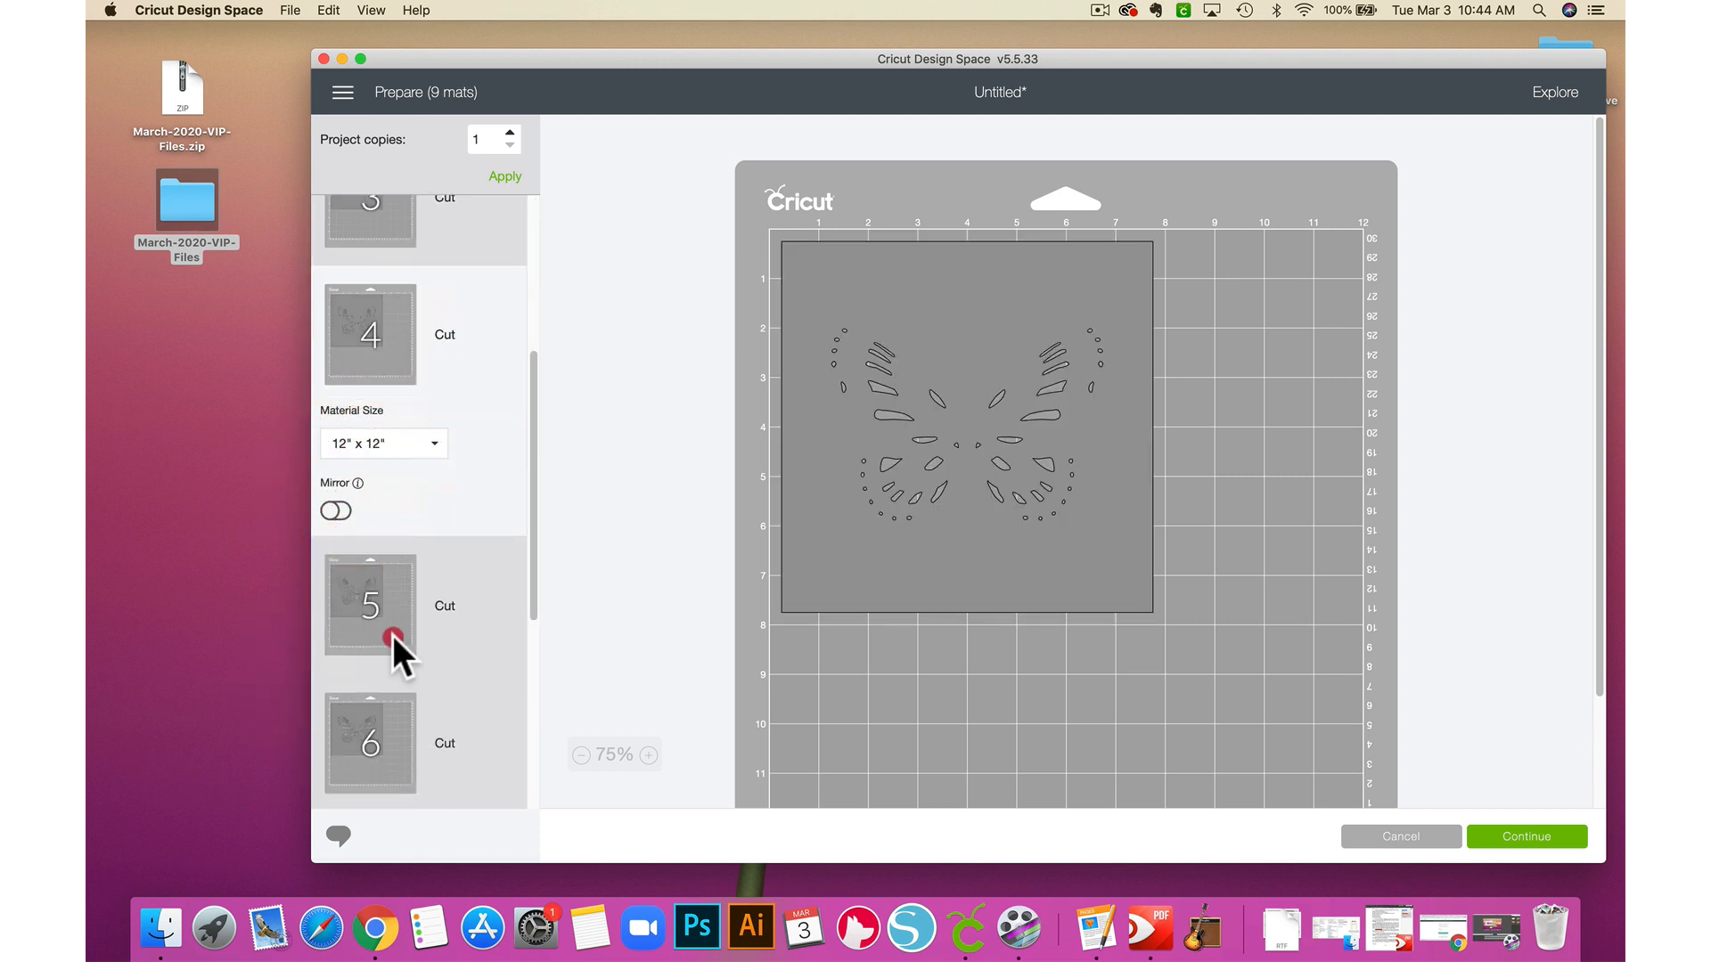
pyautogui.click(392, 634)
pyautogui.click(403, 654)
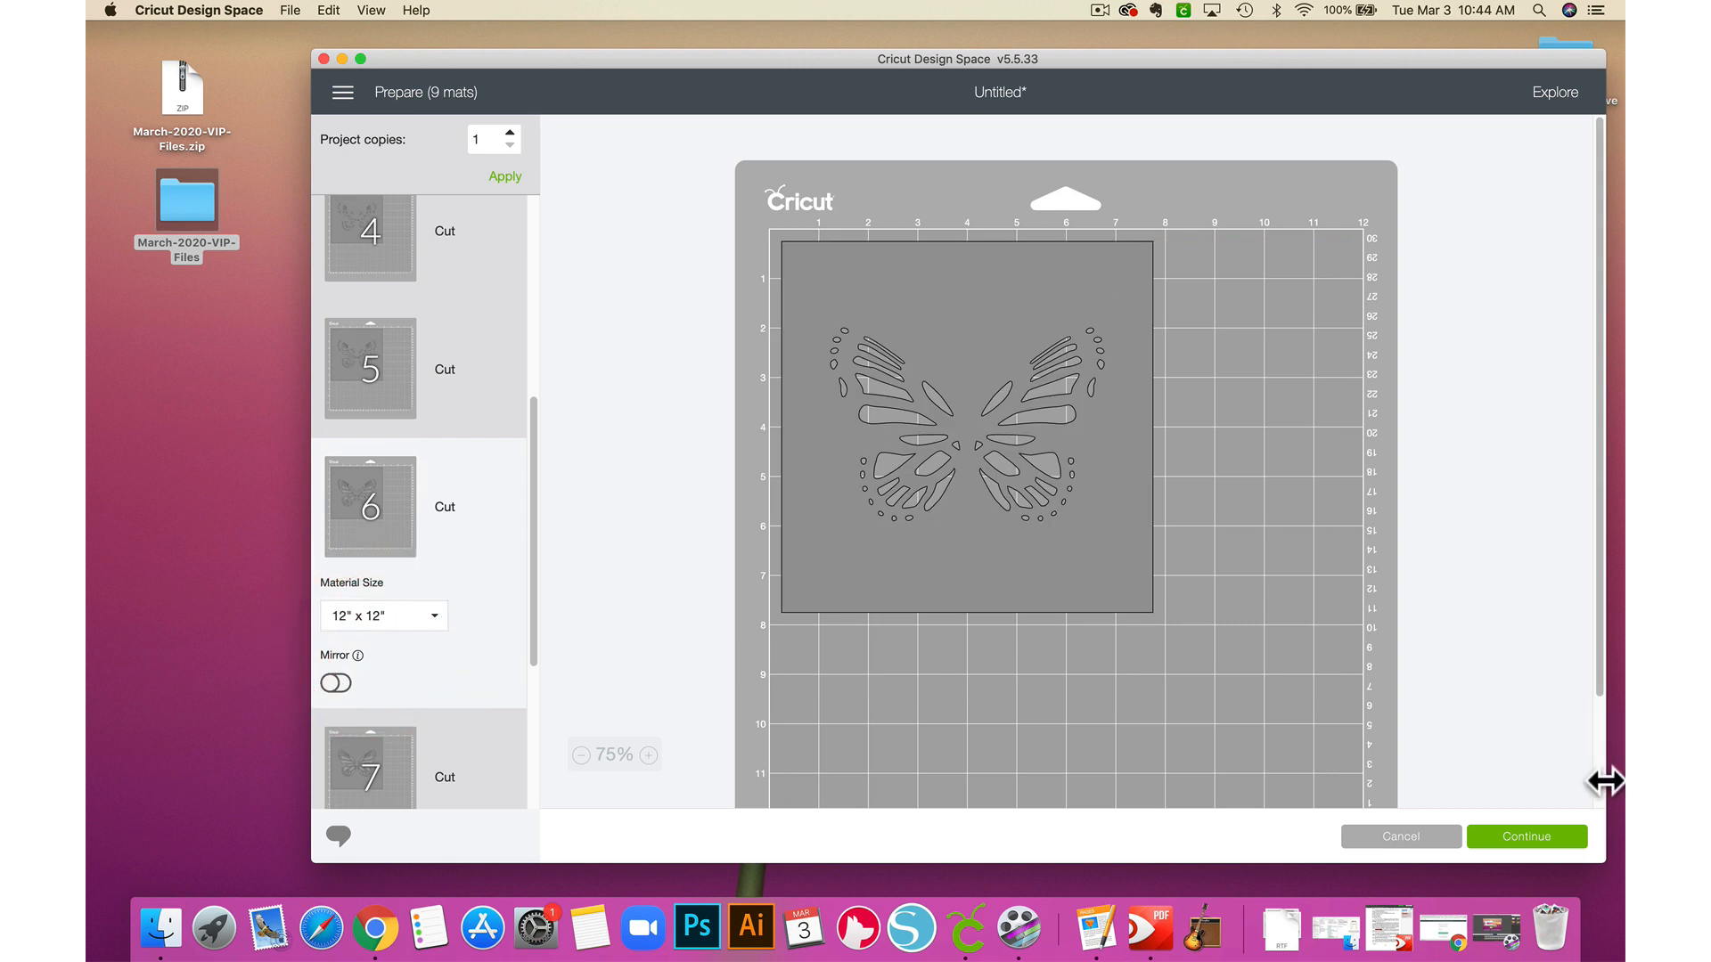
pyautogui.click(1536, 838)
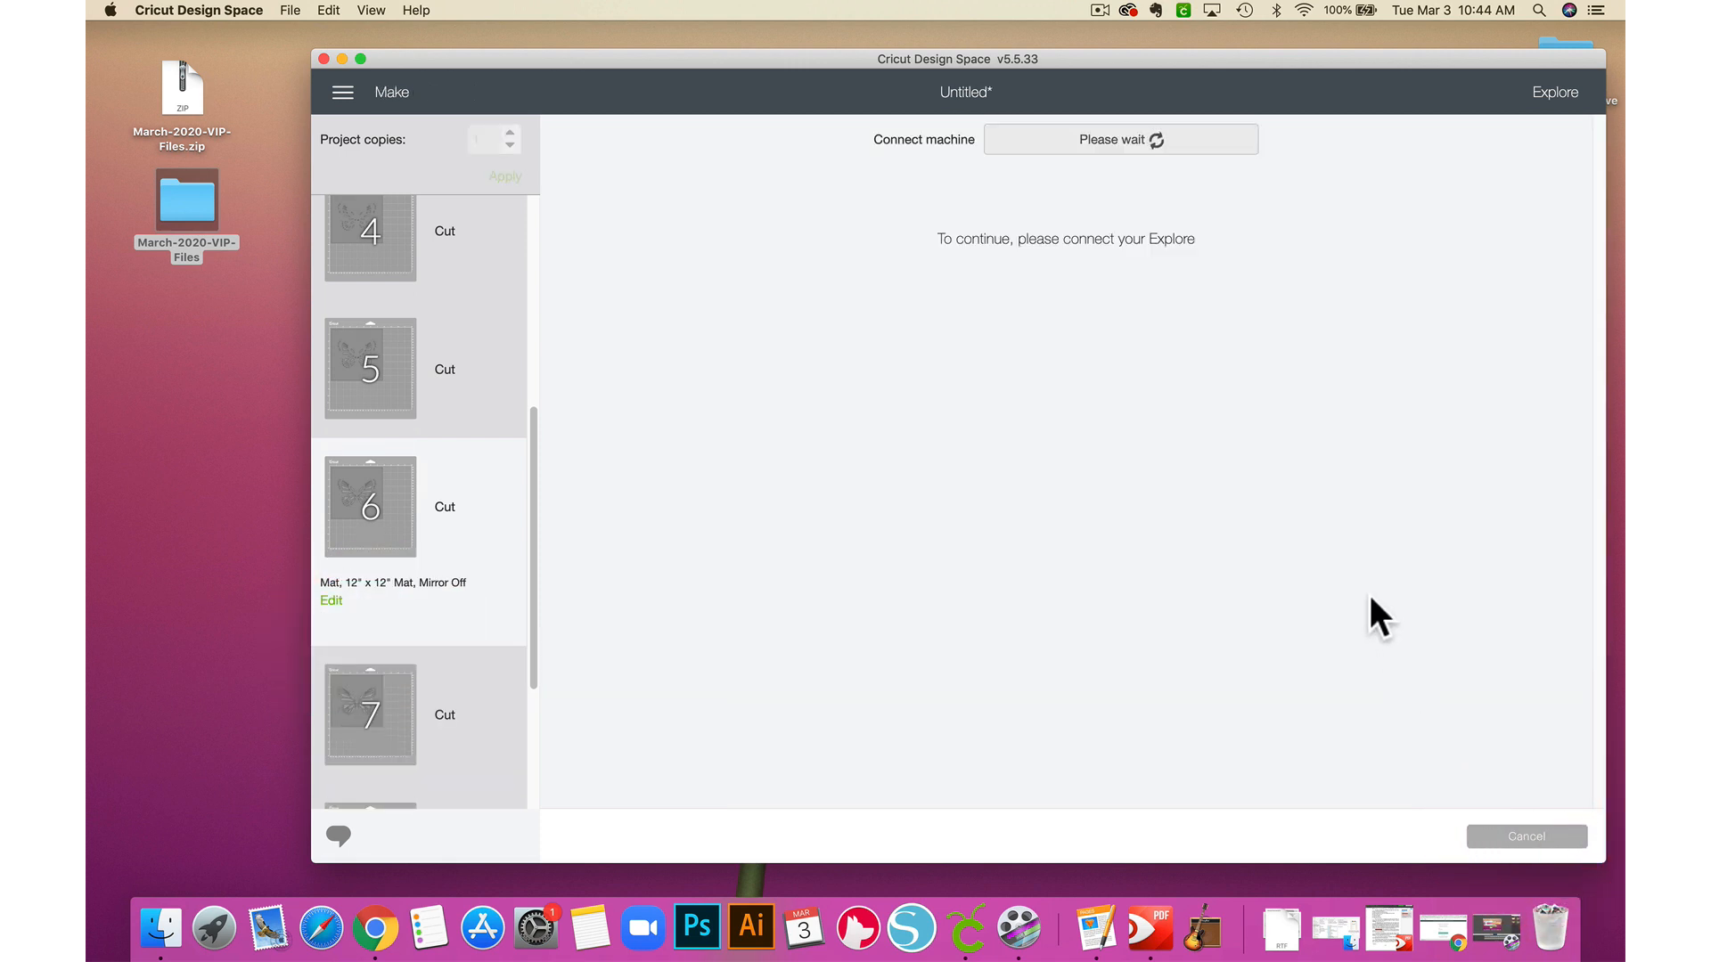
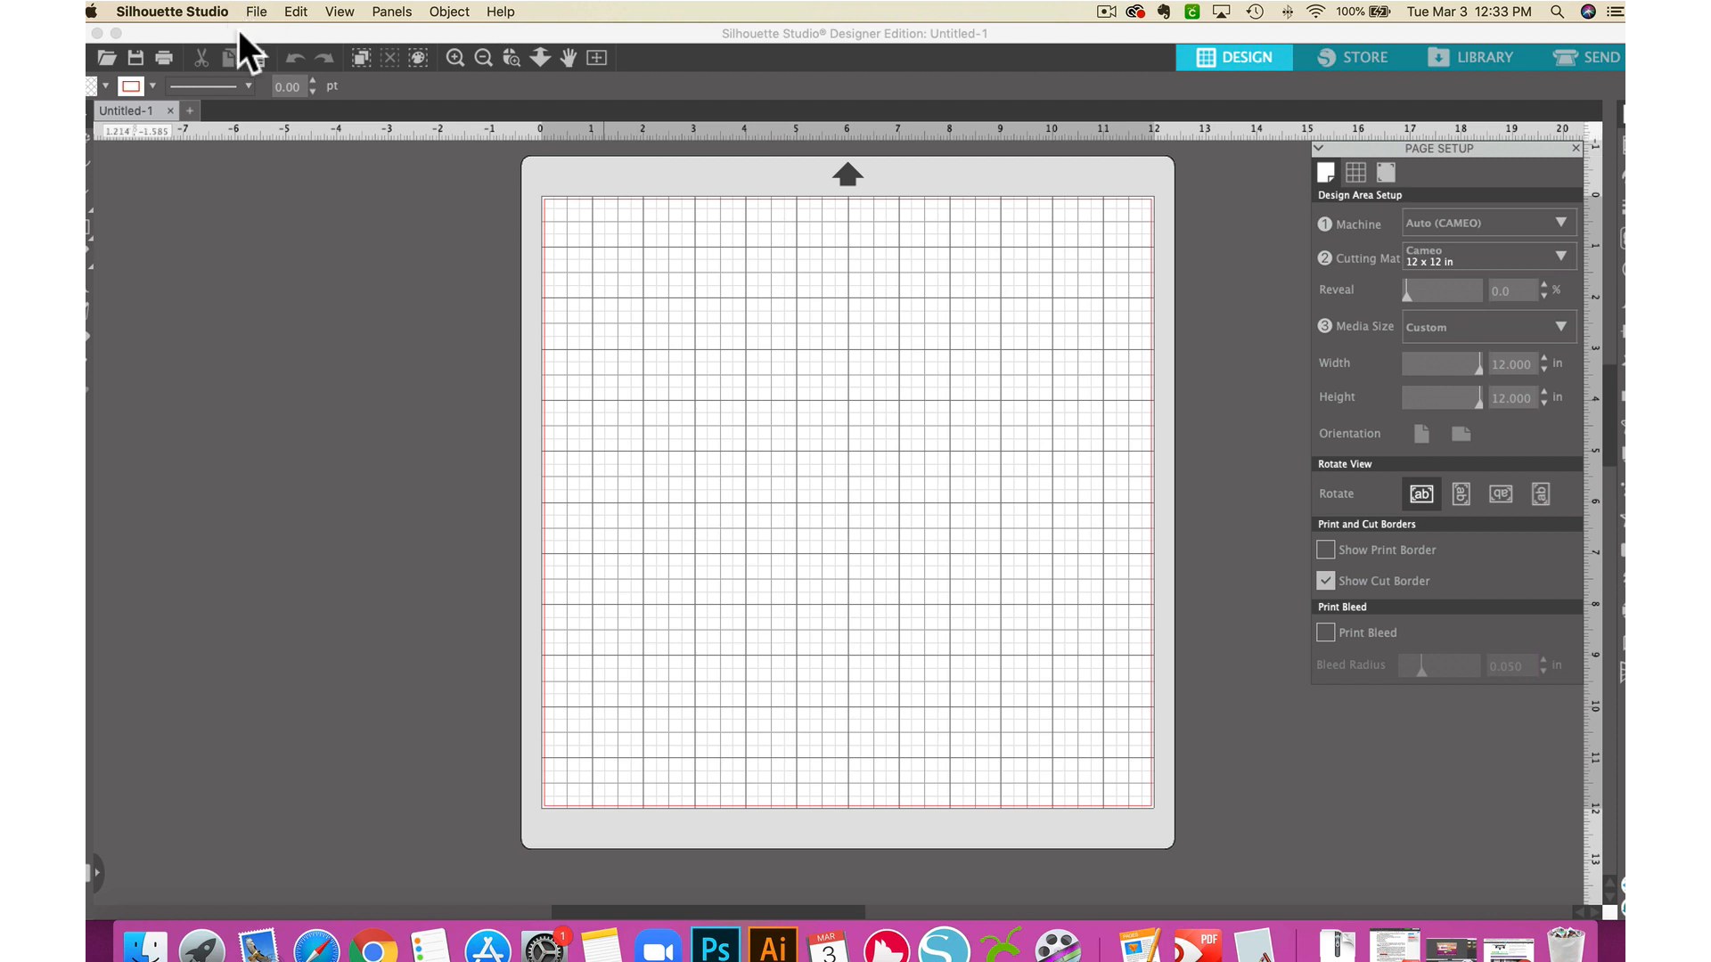
# - In Silhouette Studio, start opening a file and browse to the March-2020-VIP-Files folder on the Desktop
pyautogui.click(261, 9)
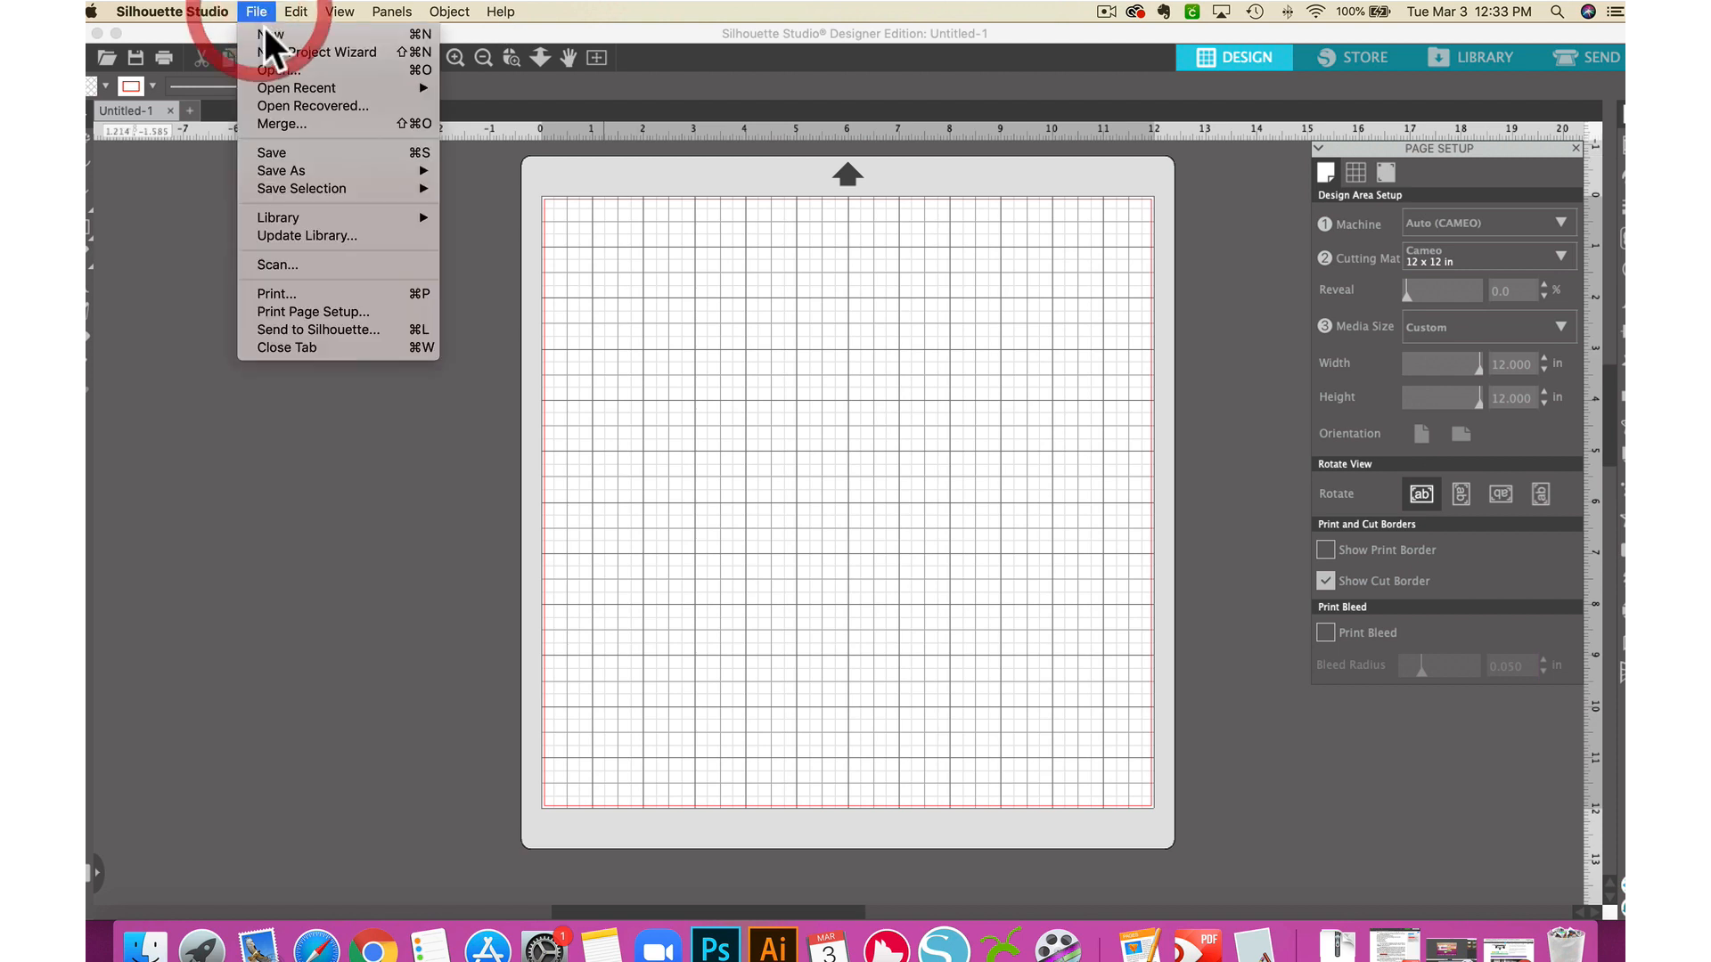
pyautogui.click(283, 64)
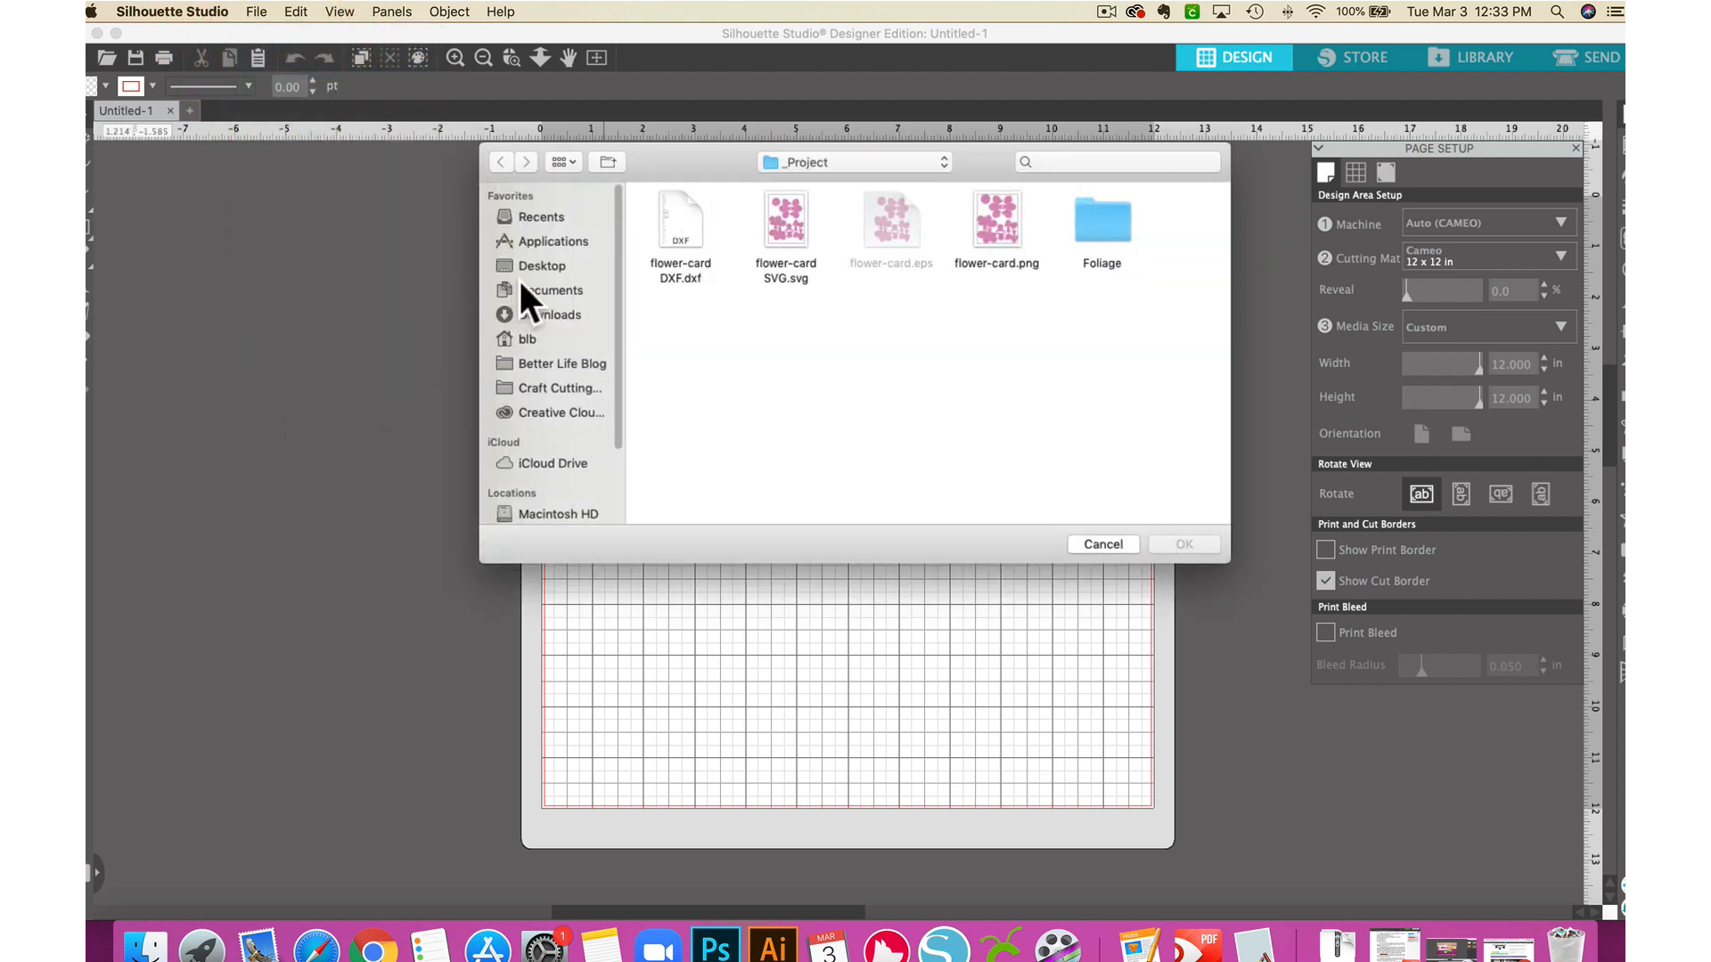
pyautogui.click(536, 266)
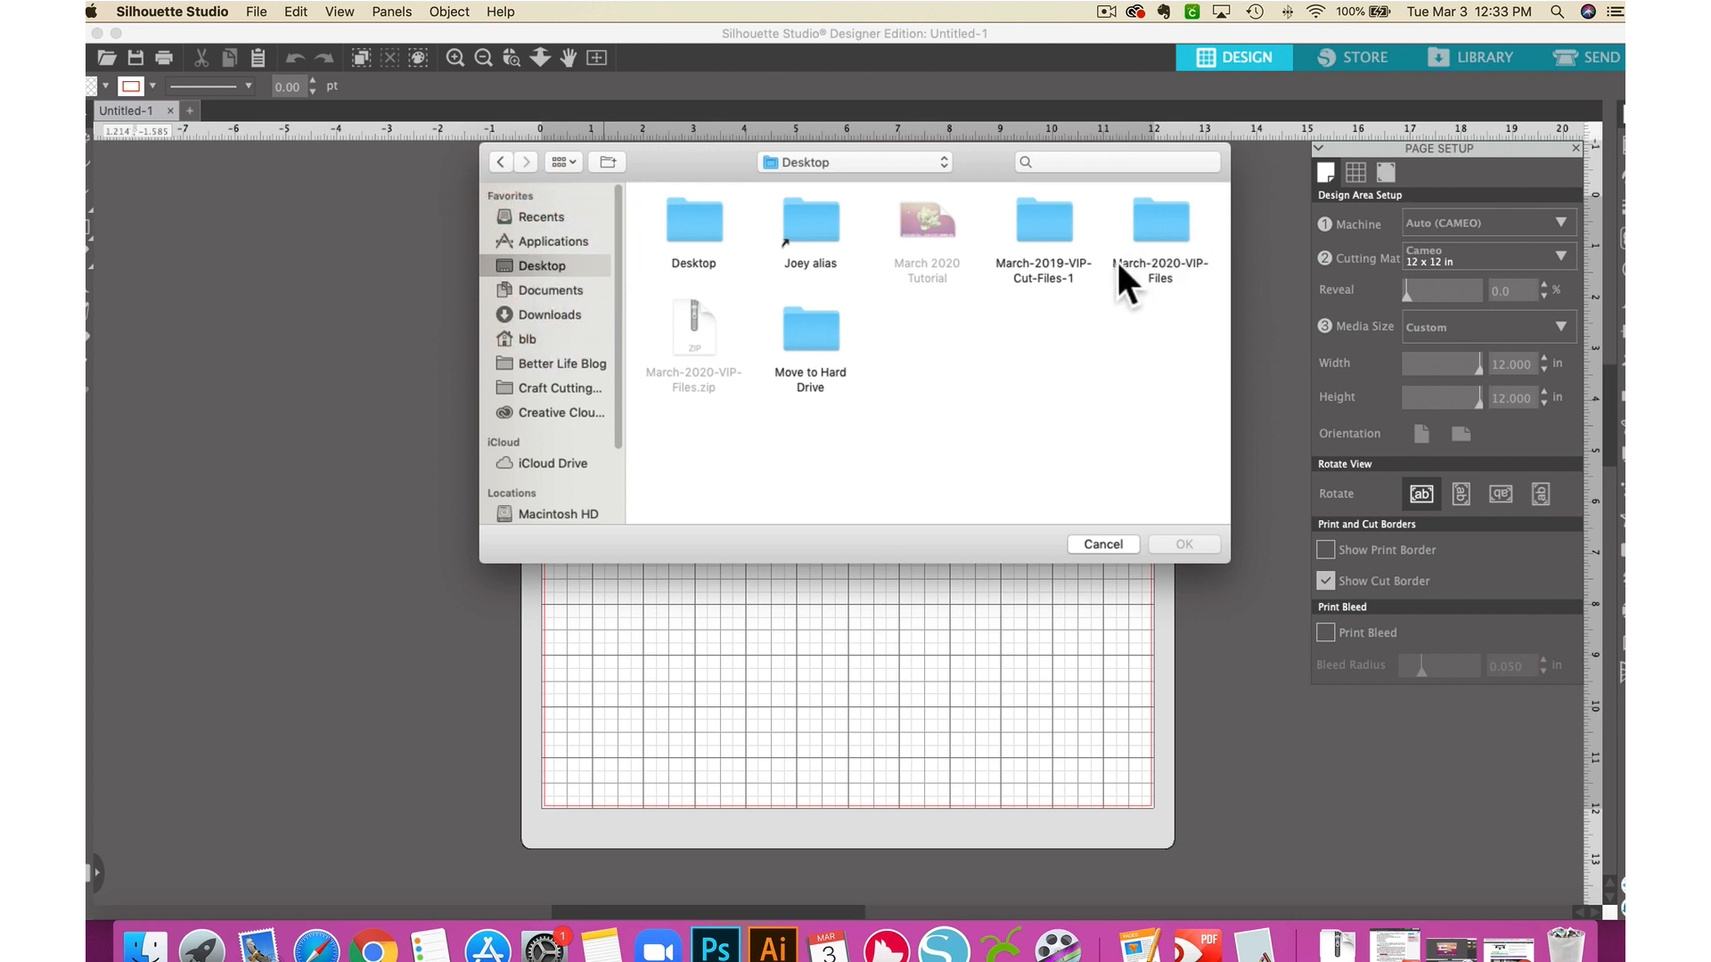
pyautogui.click(1155, 224)
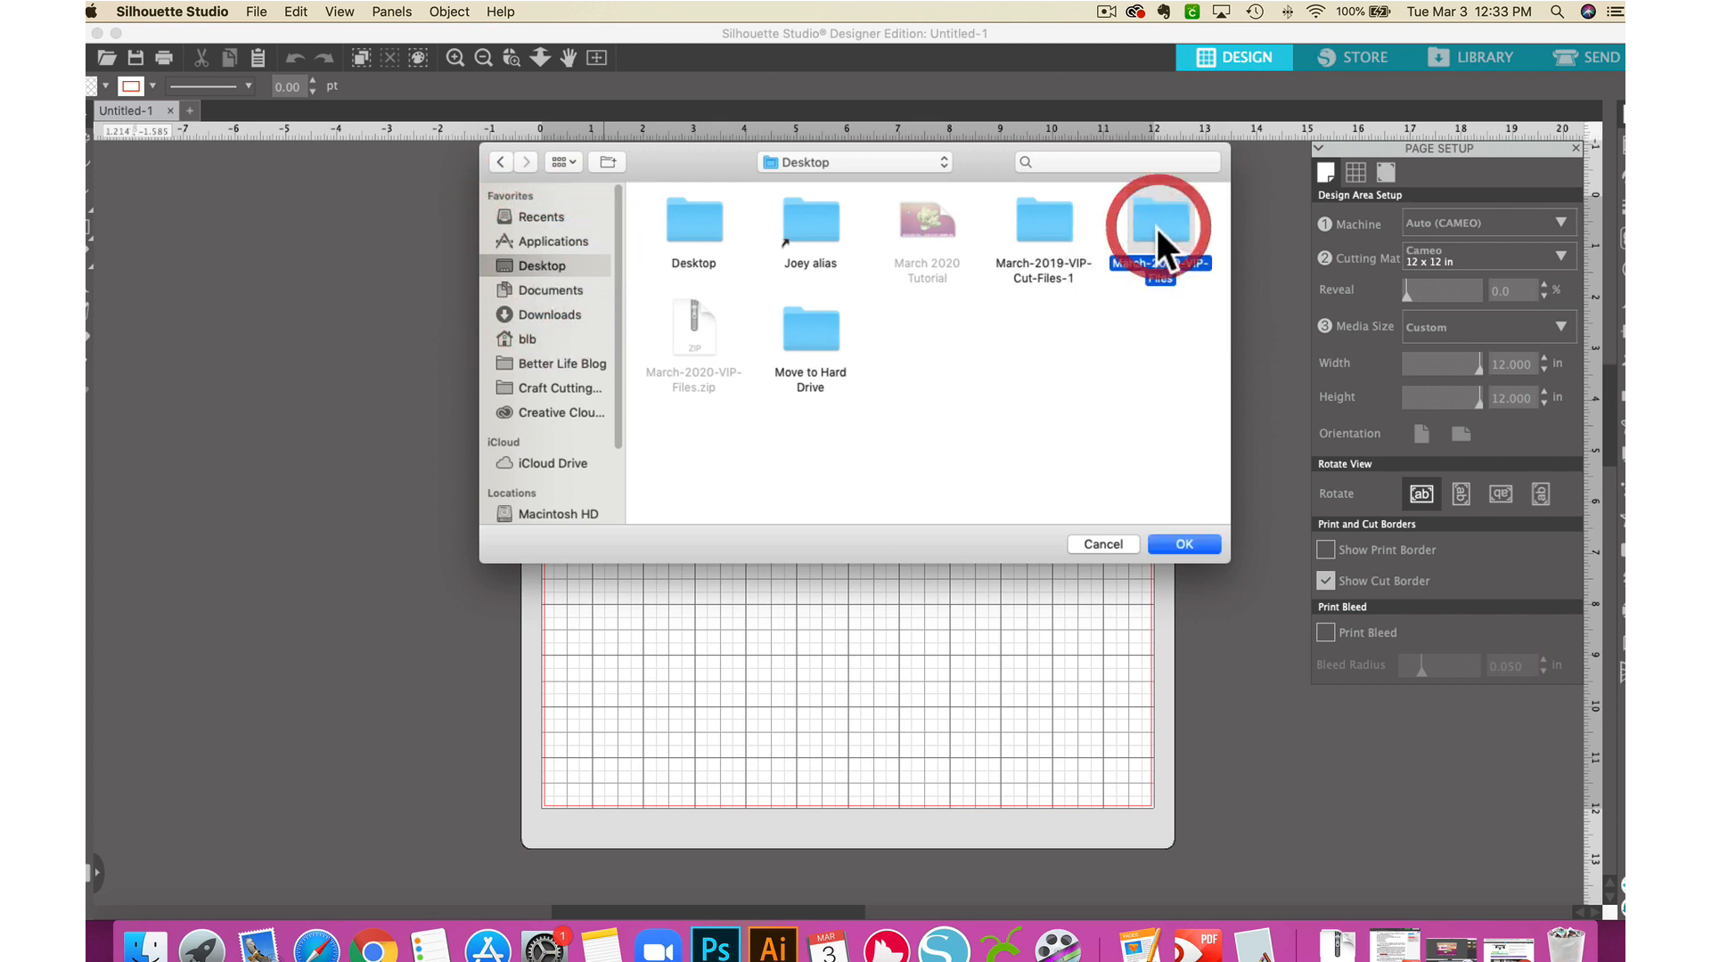
pyautogui.doubleClick(1159, 232)
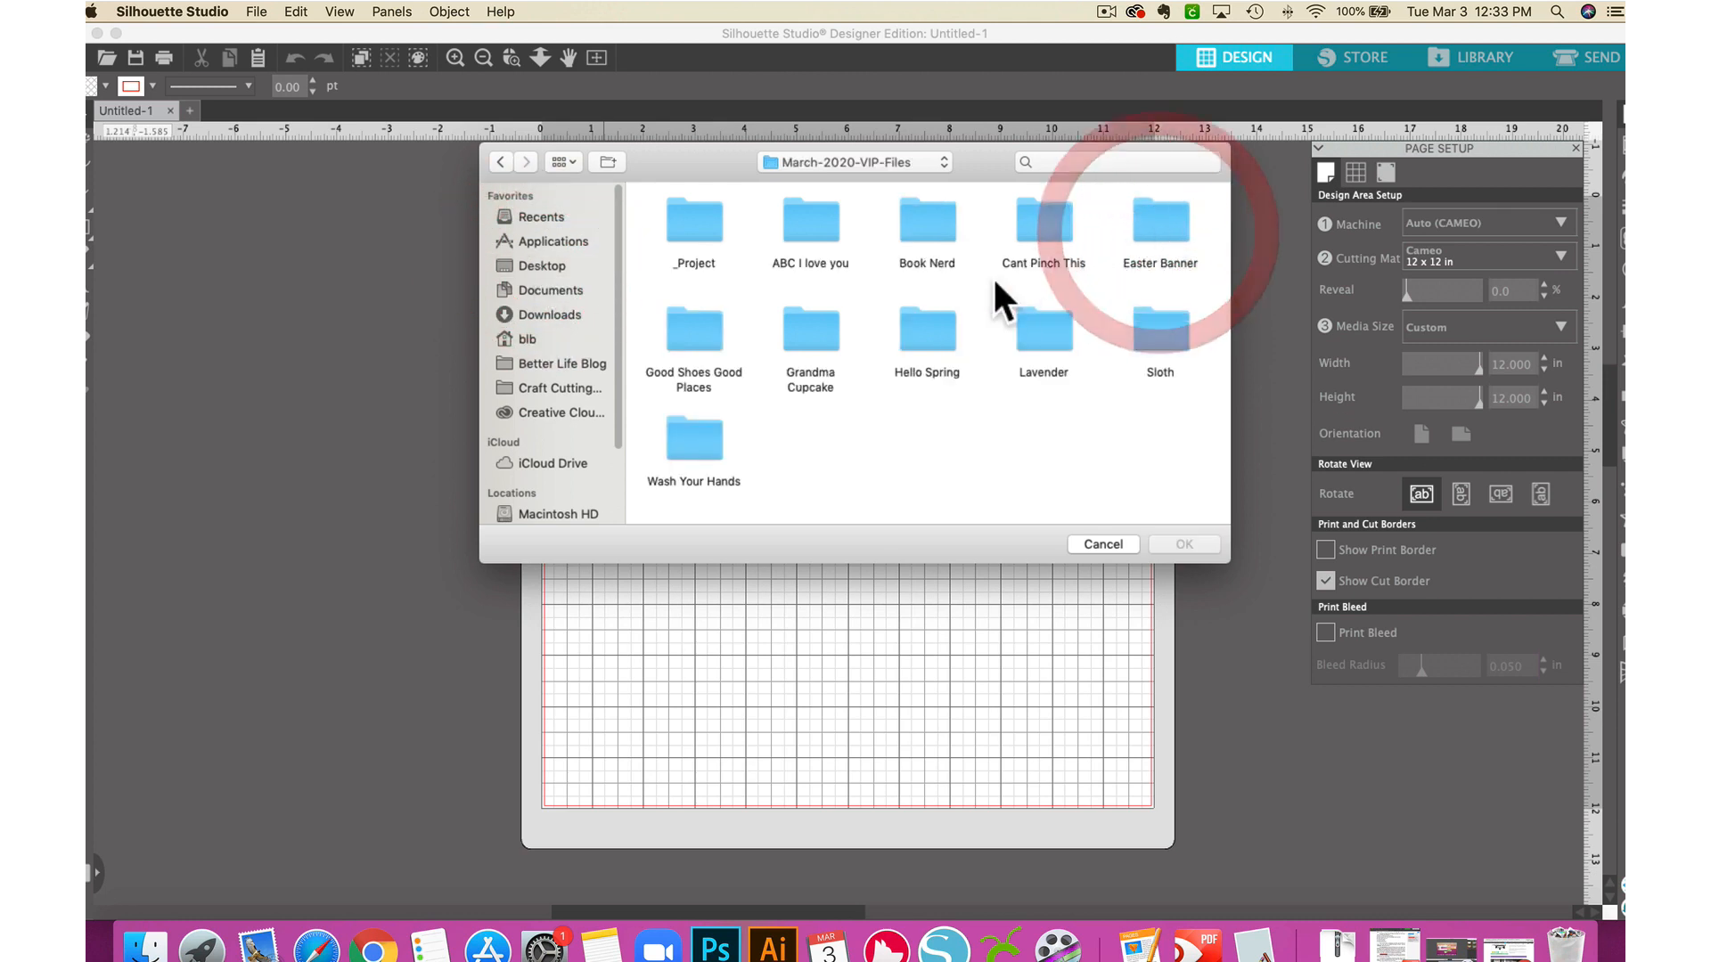
# - Browse into the Butterfly folder inside the _Project folder
pyautogui.click(702, 228)
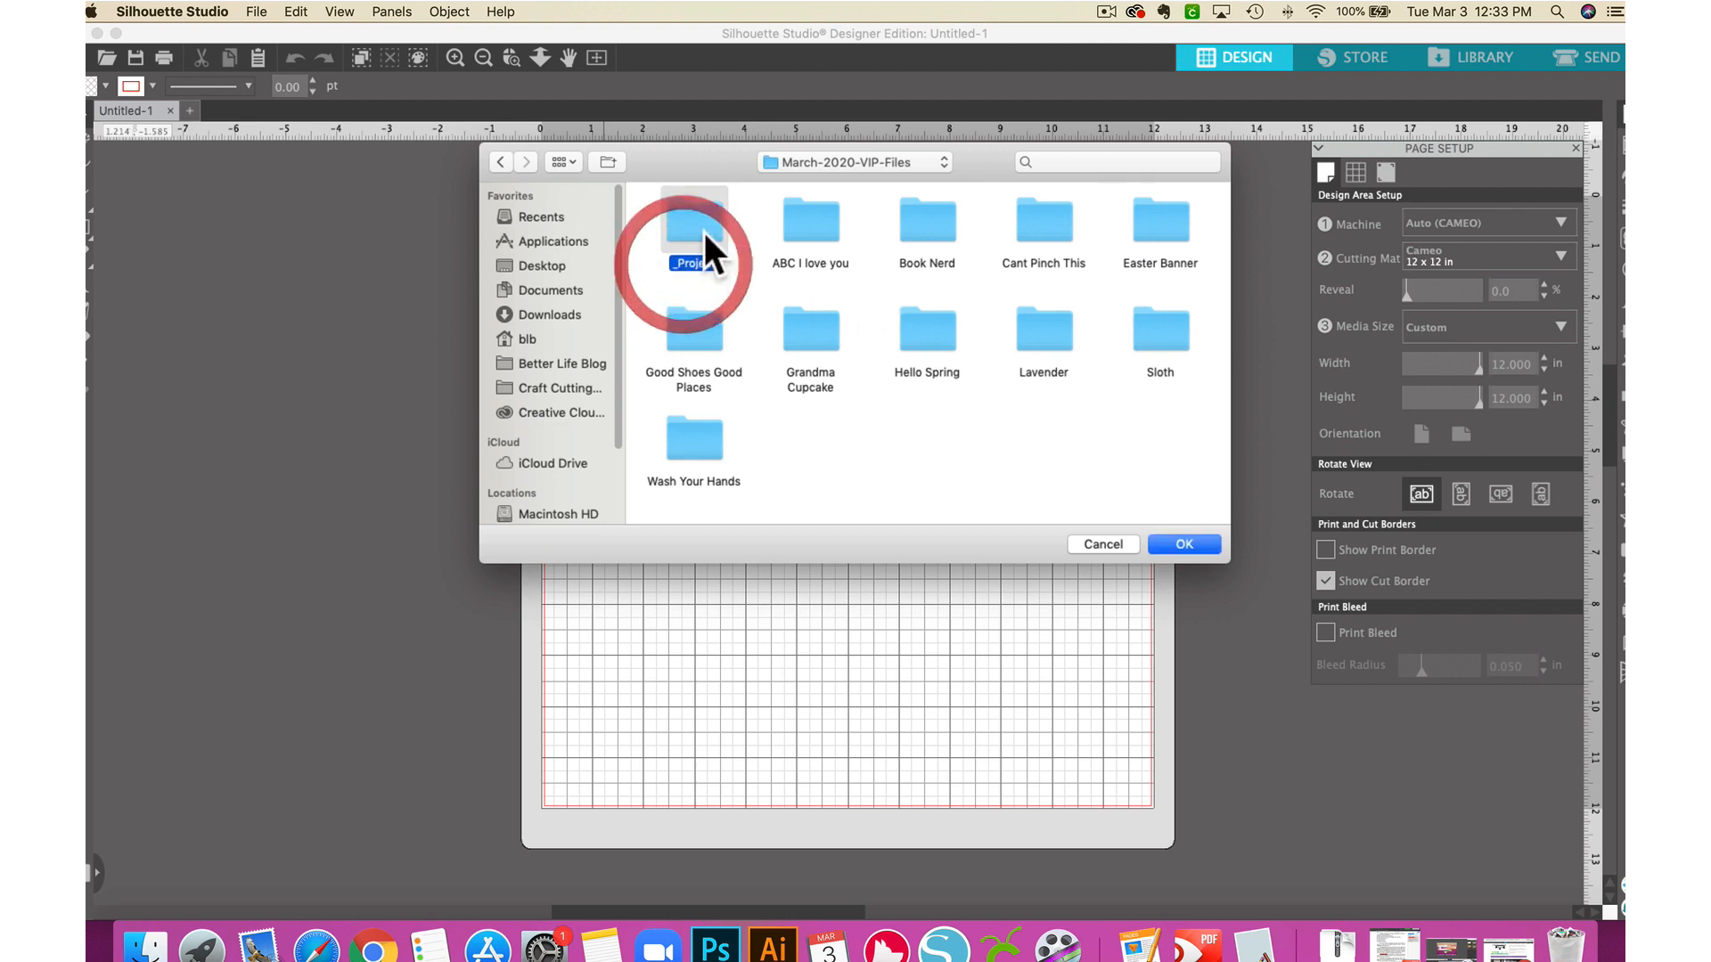
pyautogui.doubleClick(704, 223)
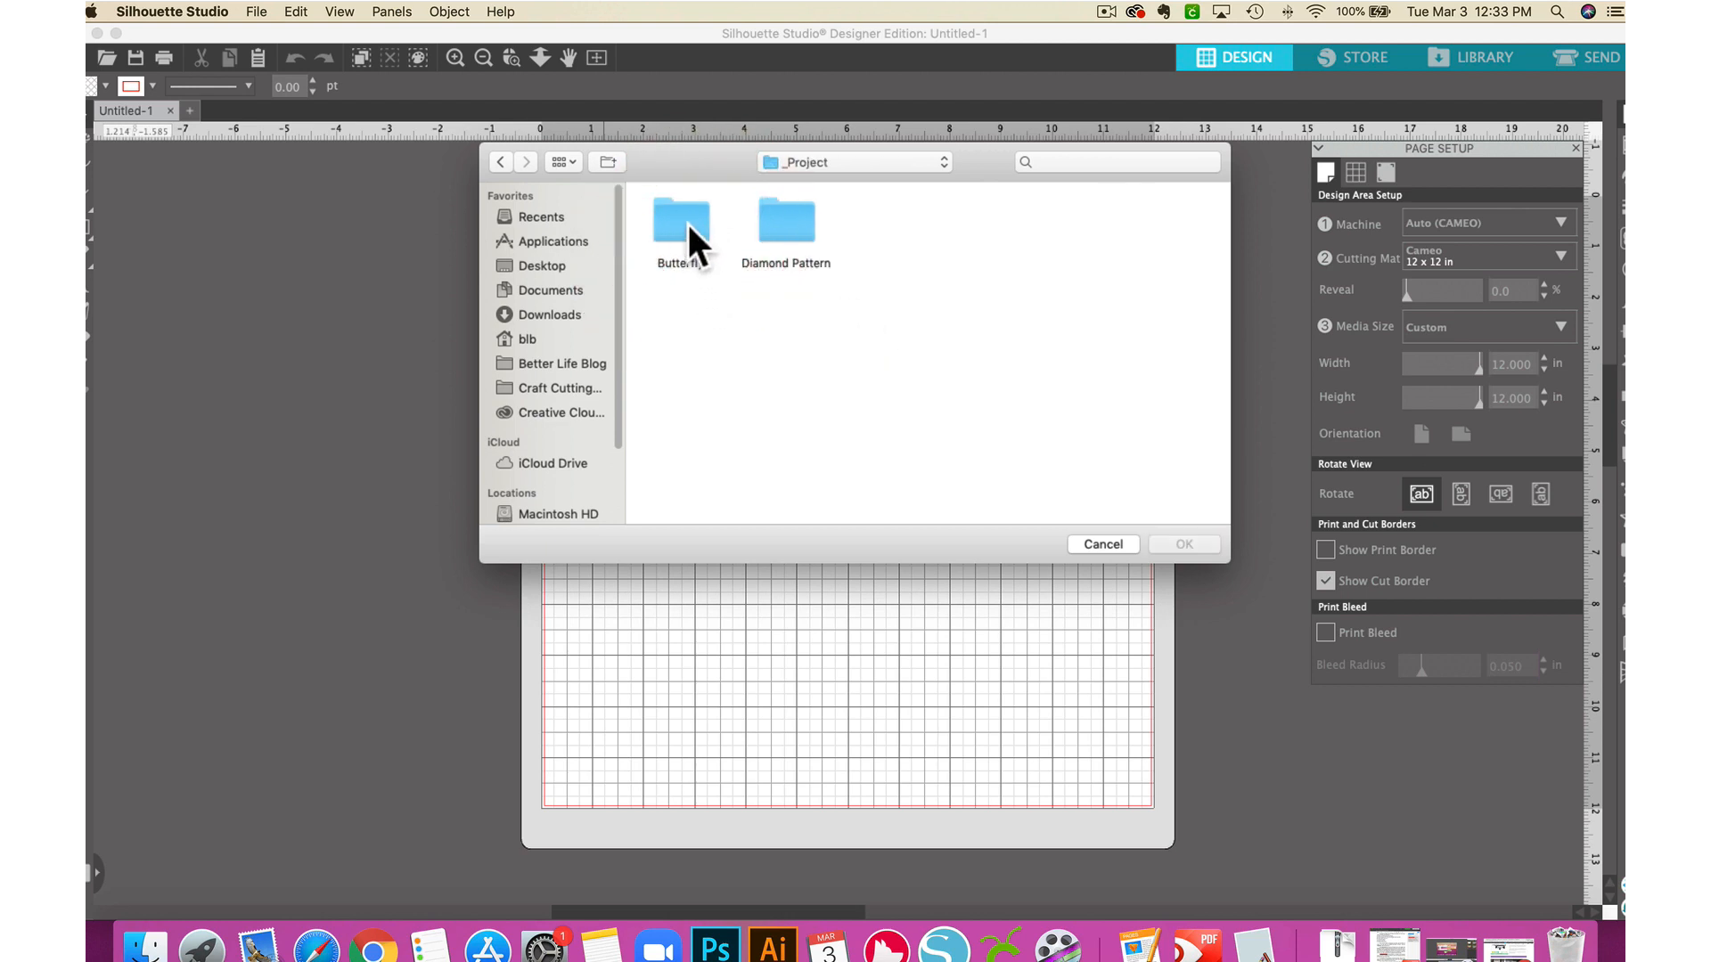
pyautogui.click(684, 222)
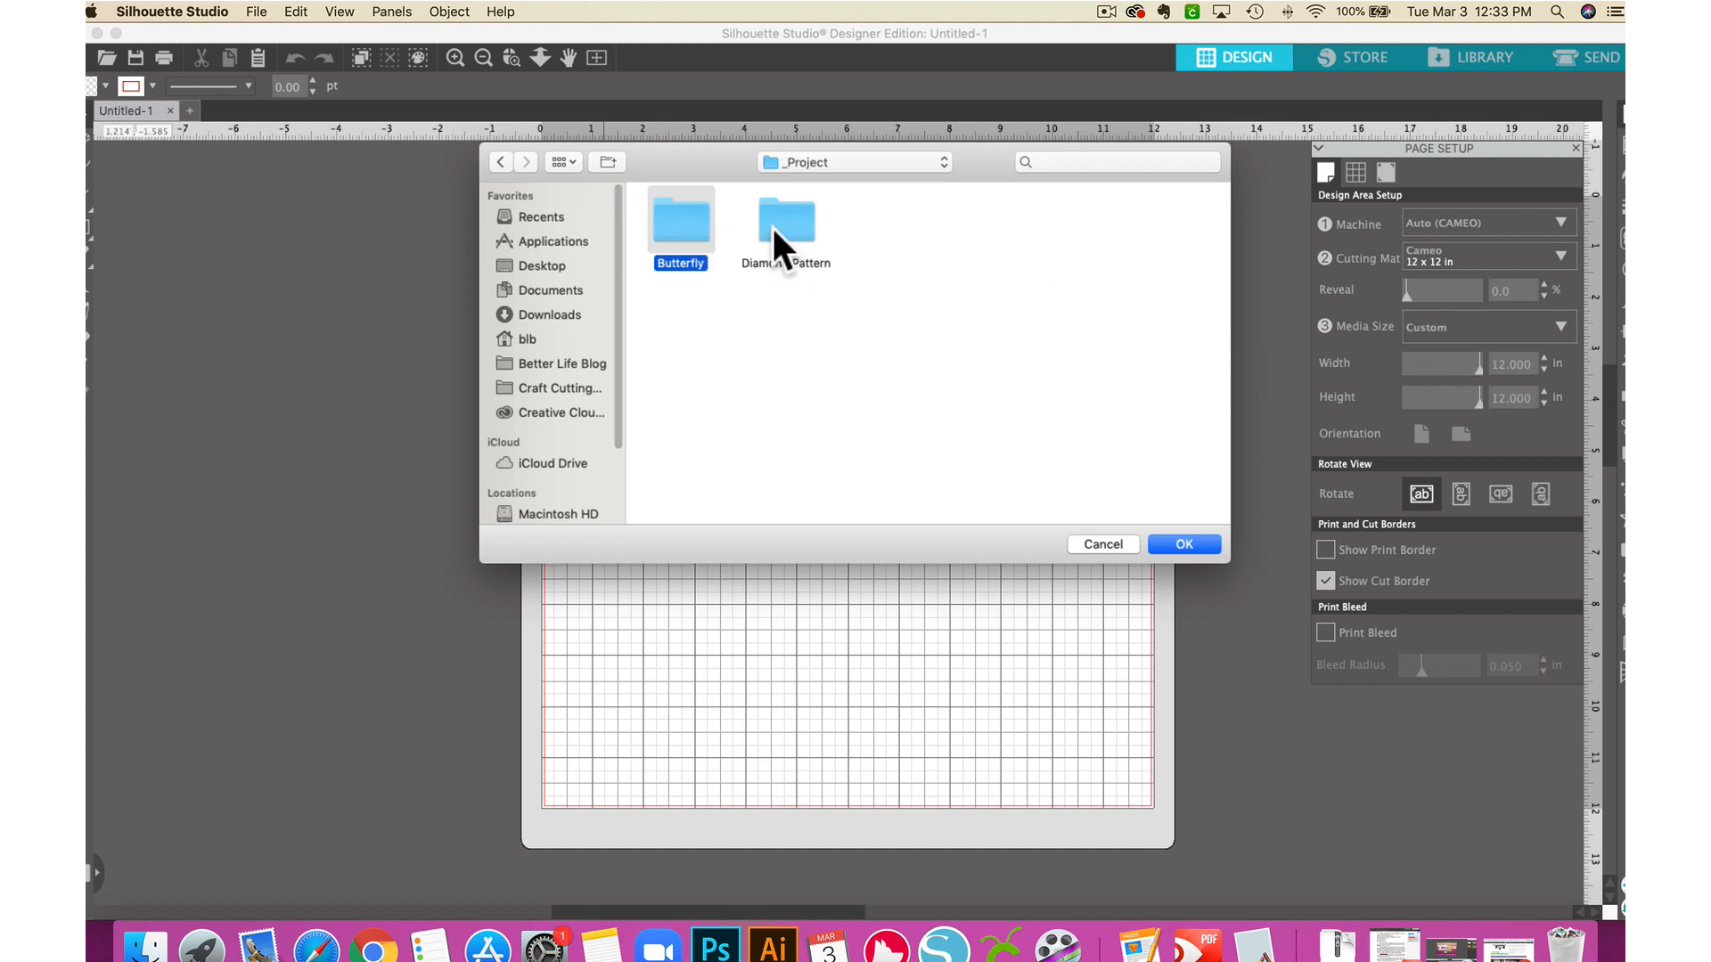
pyautogui.doubleClick(686, 222)
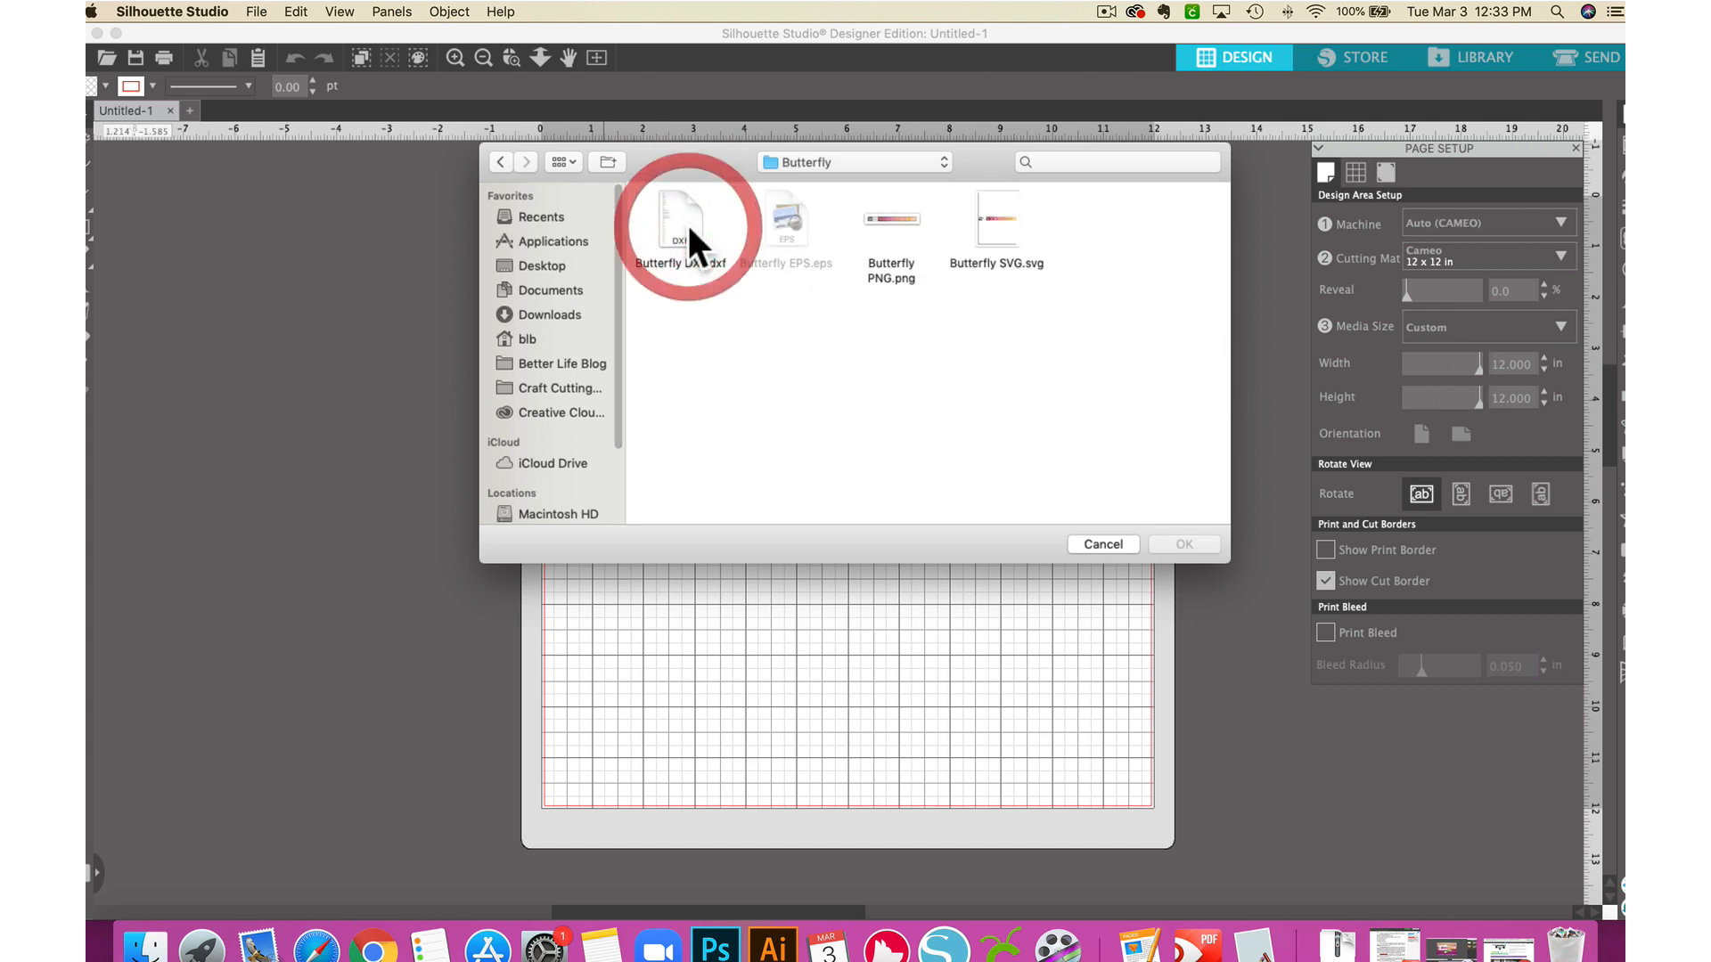
# - Choose the SVG version of the butterfly design, Butterfly SVG.svg, and open it
pyautogui.click(999, 234)
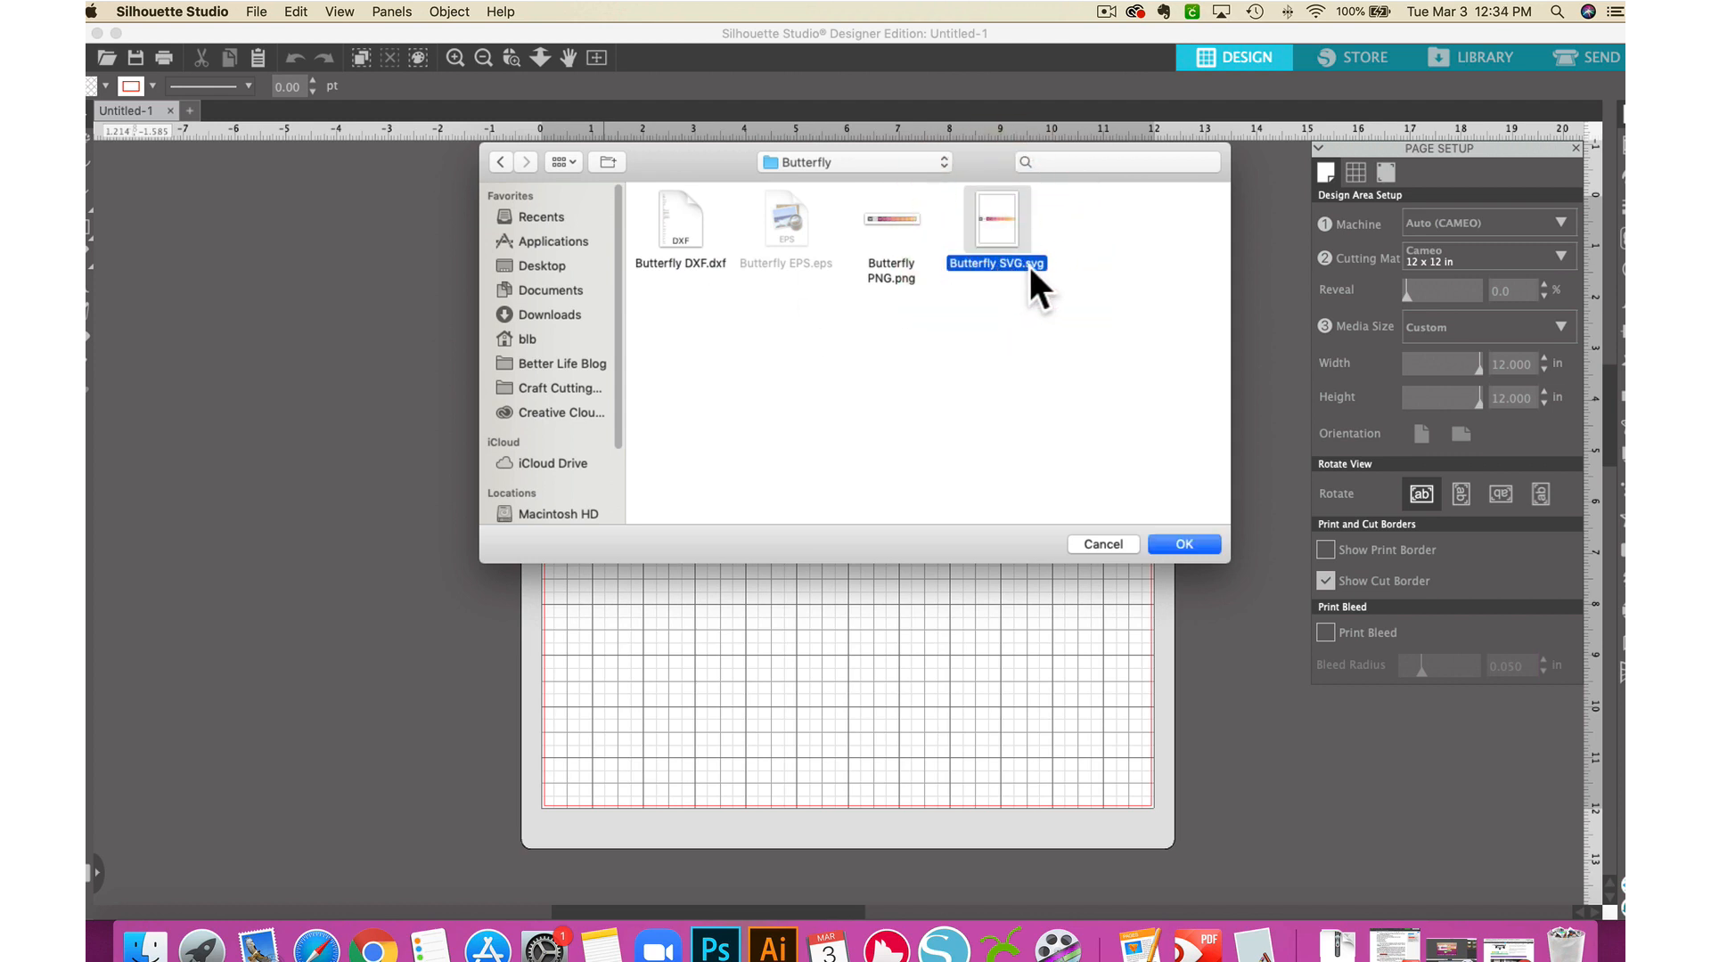
pyautogui.click(686, 244)
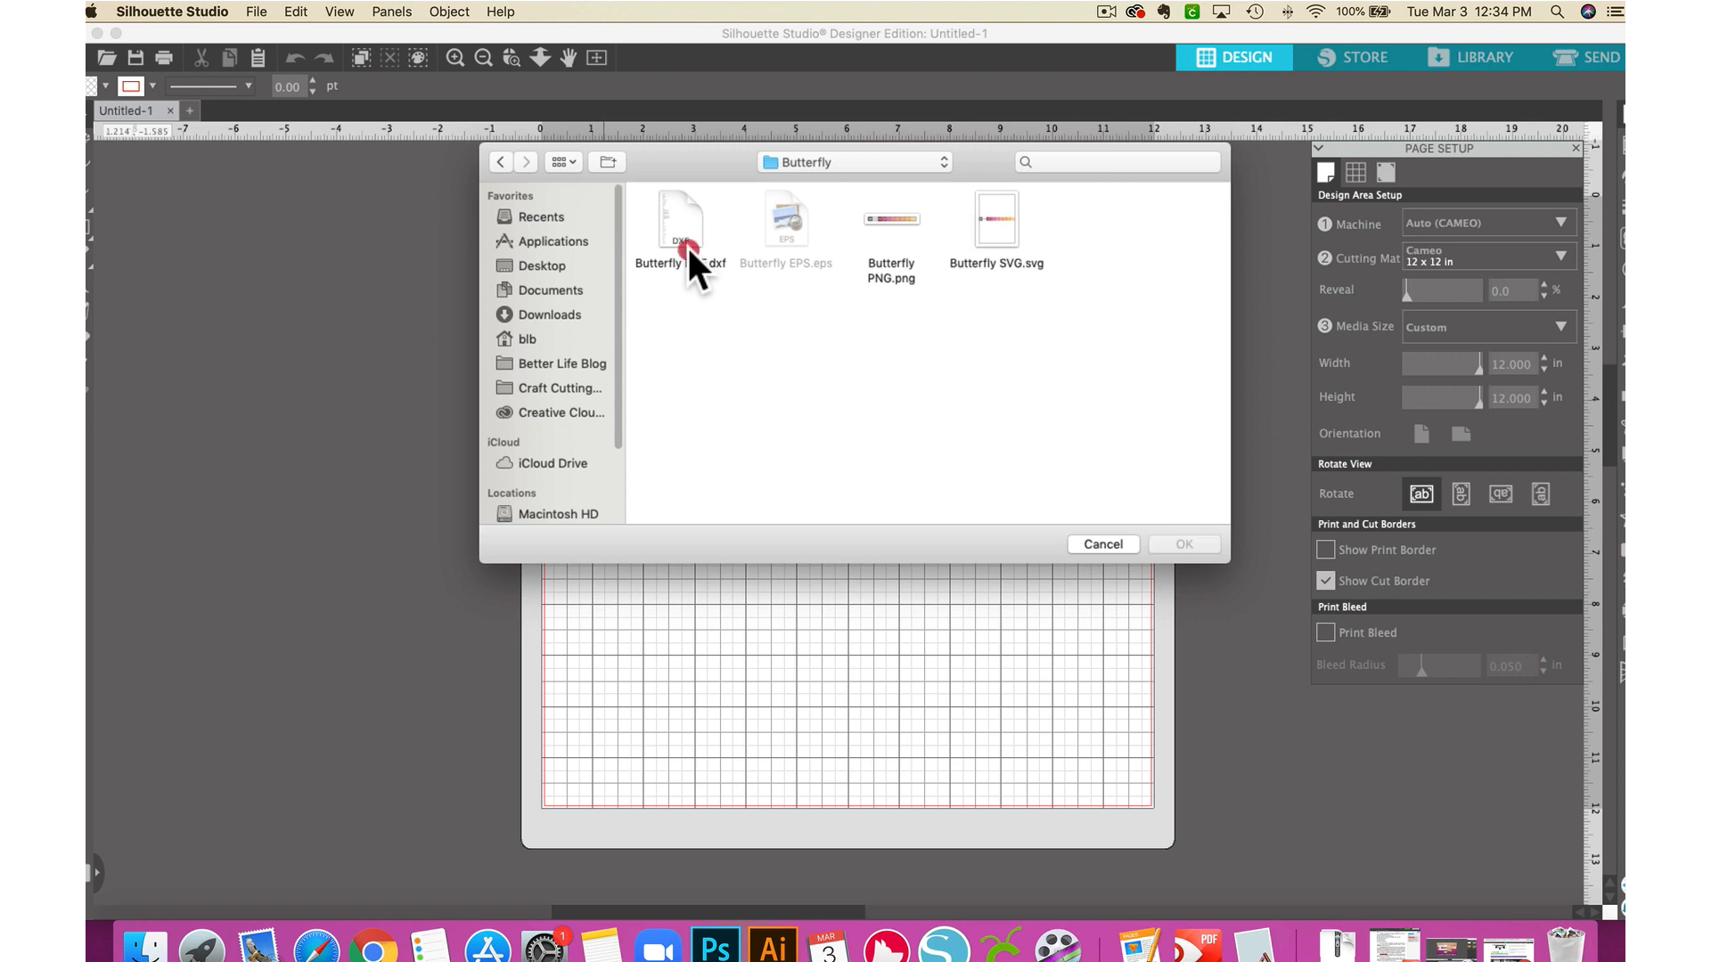
pyautogui.click(682, 222)
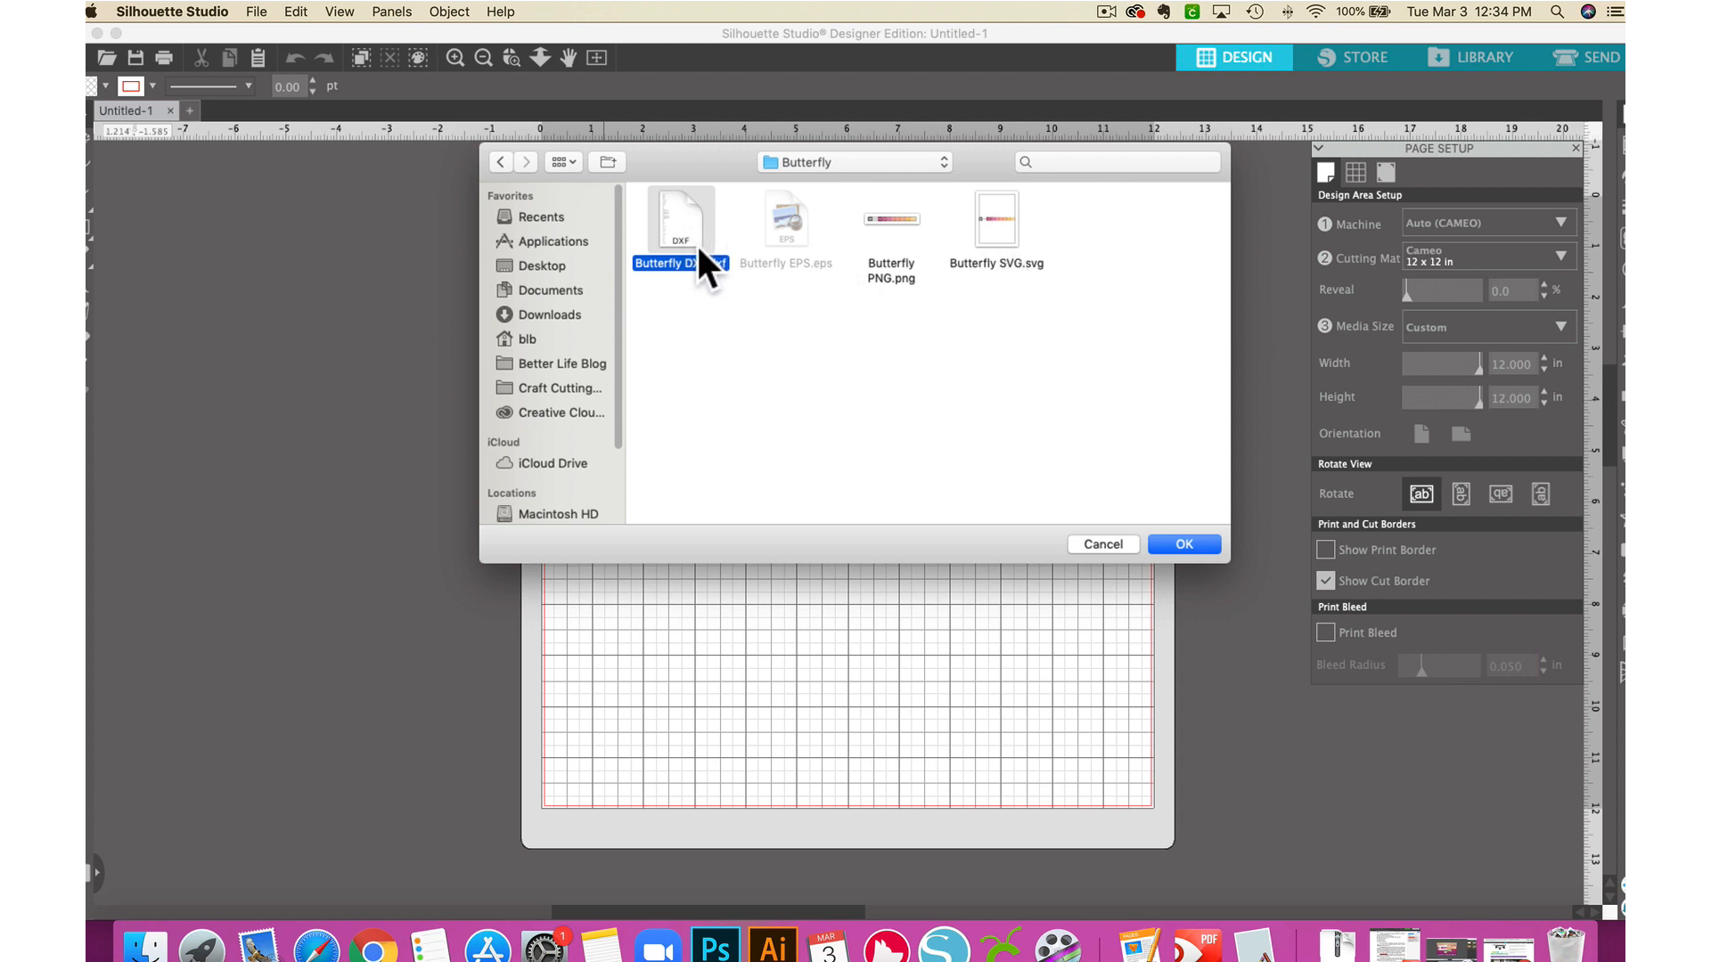
pyautogui.click(995, 248)
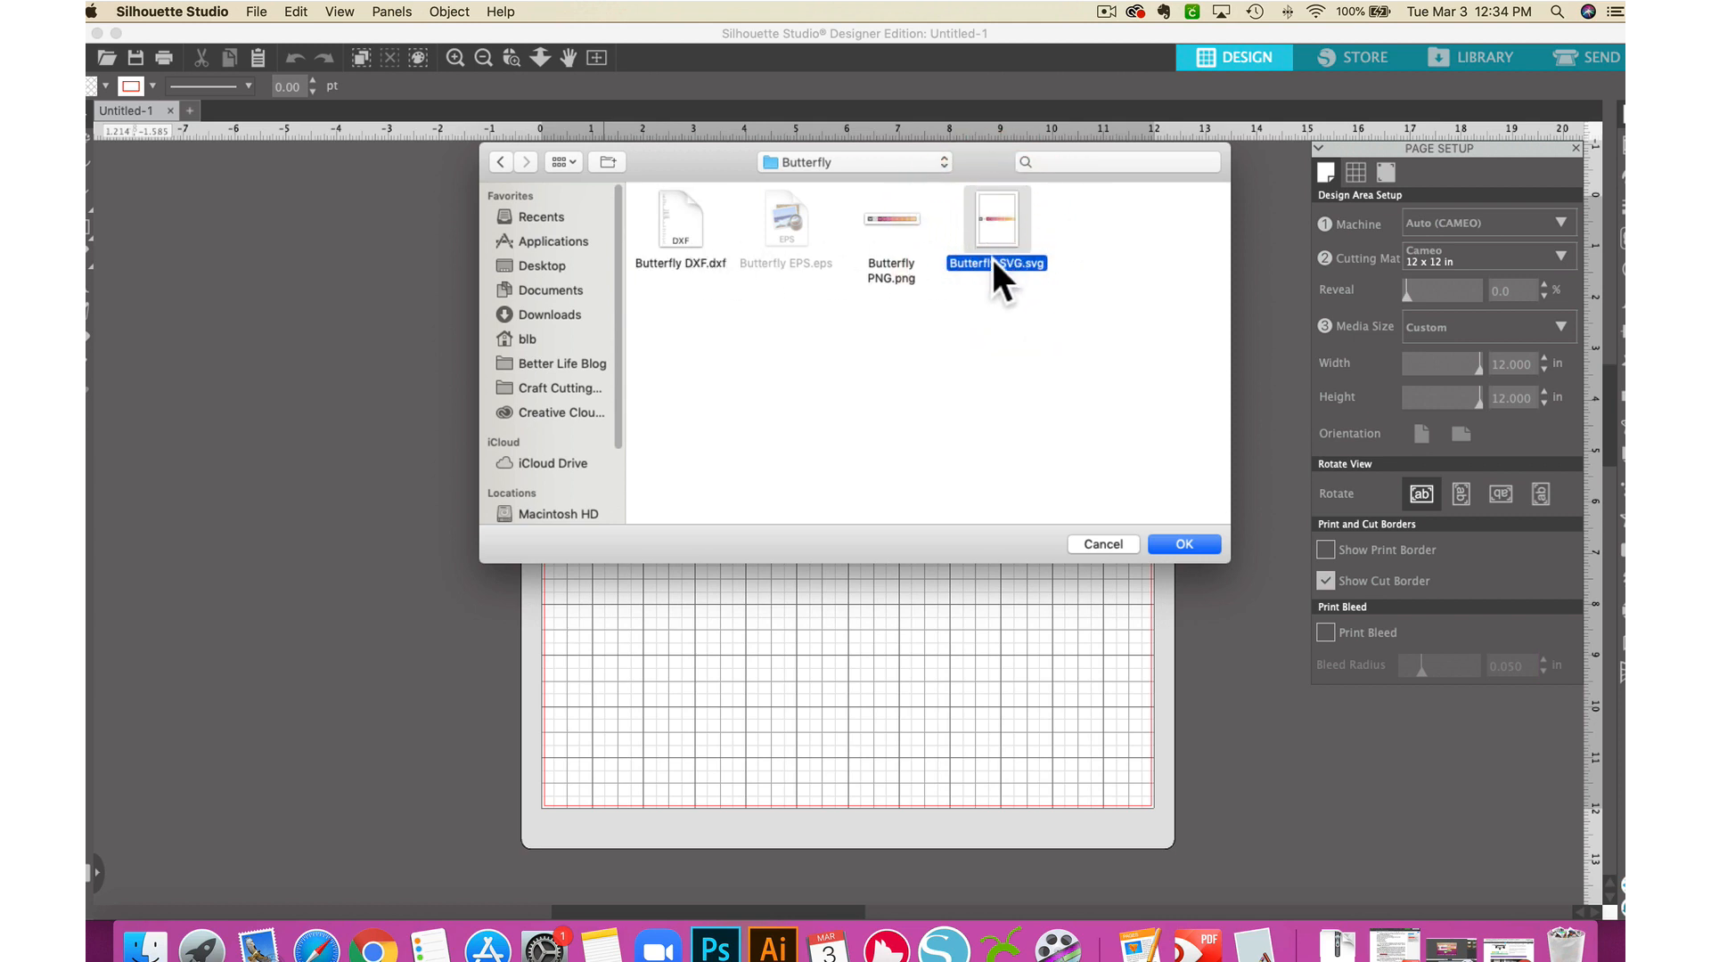
pyautogui.click(1194, 548)
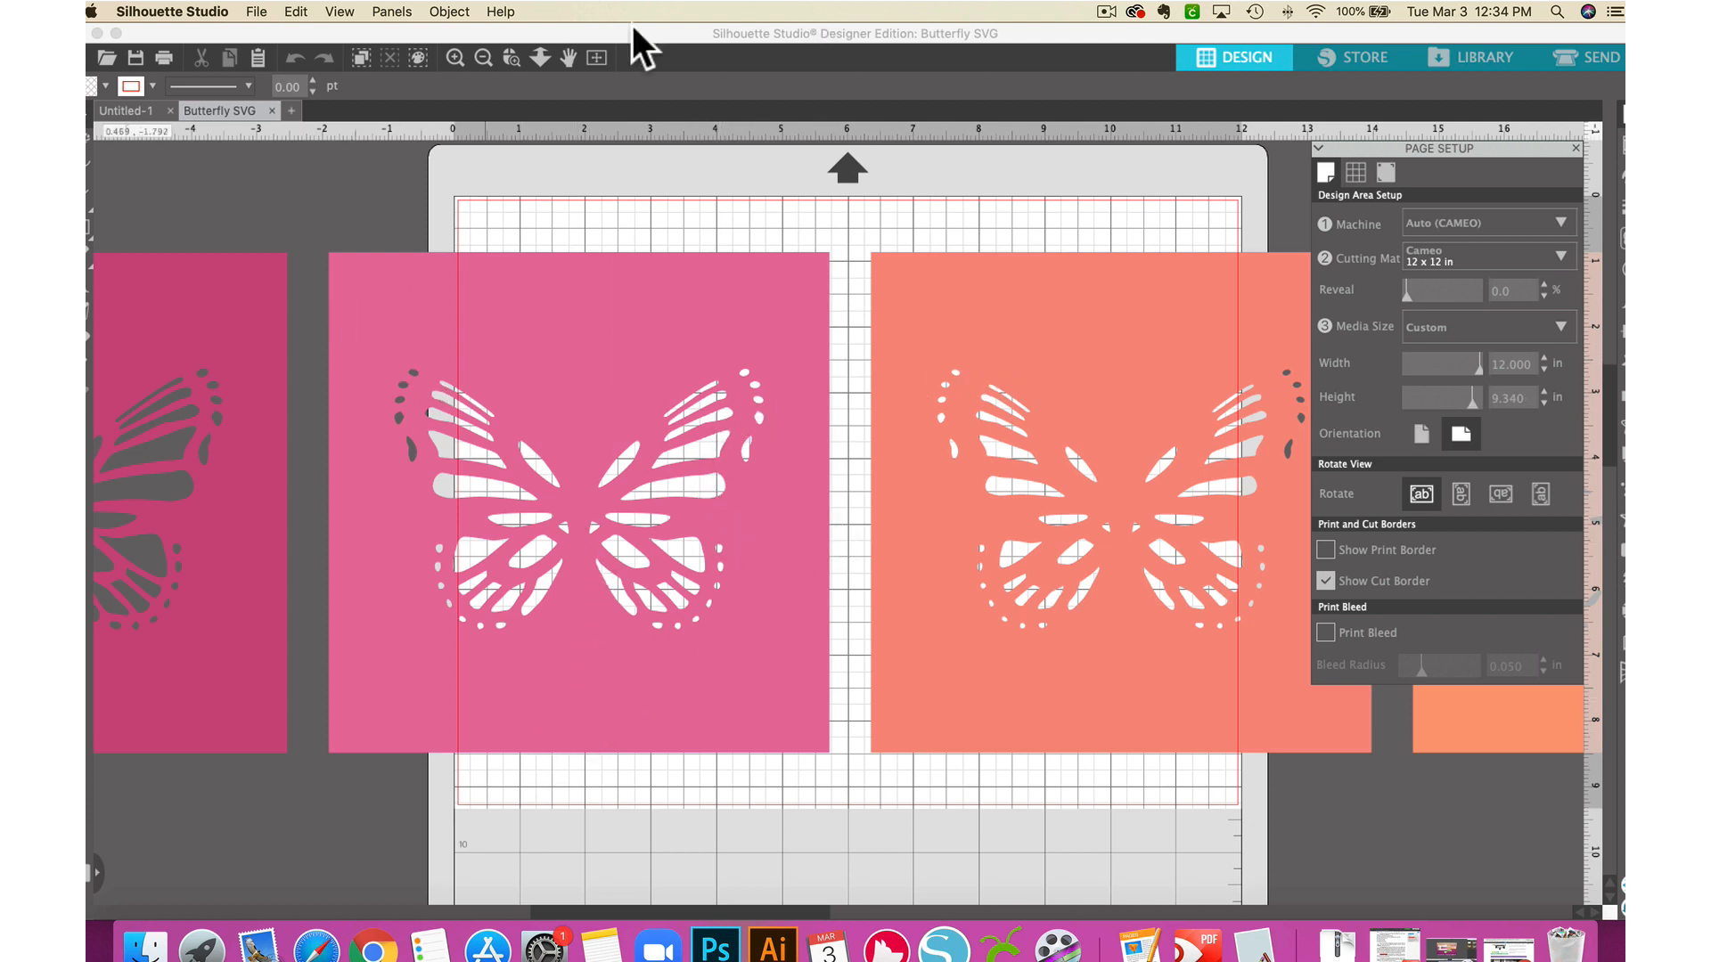
# - Select the complete row of butterfly layers and lock its aspect ratio
pyautogui.click(490, 57)
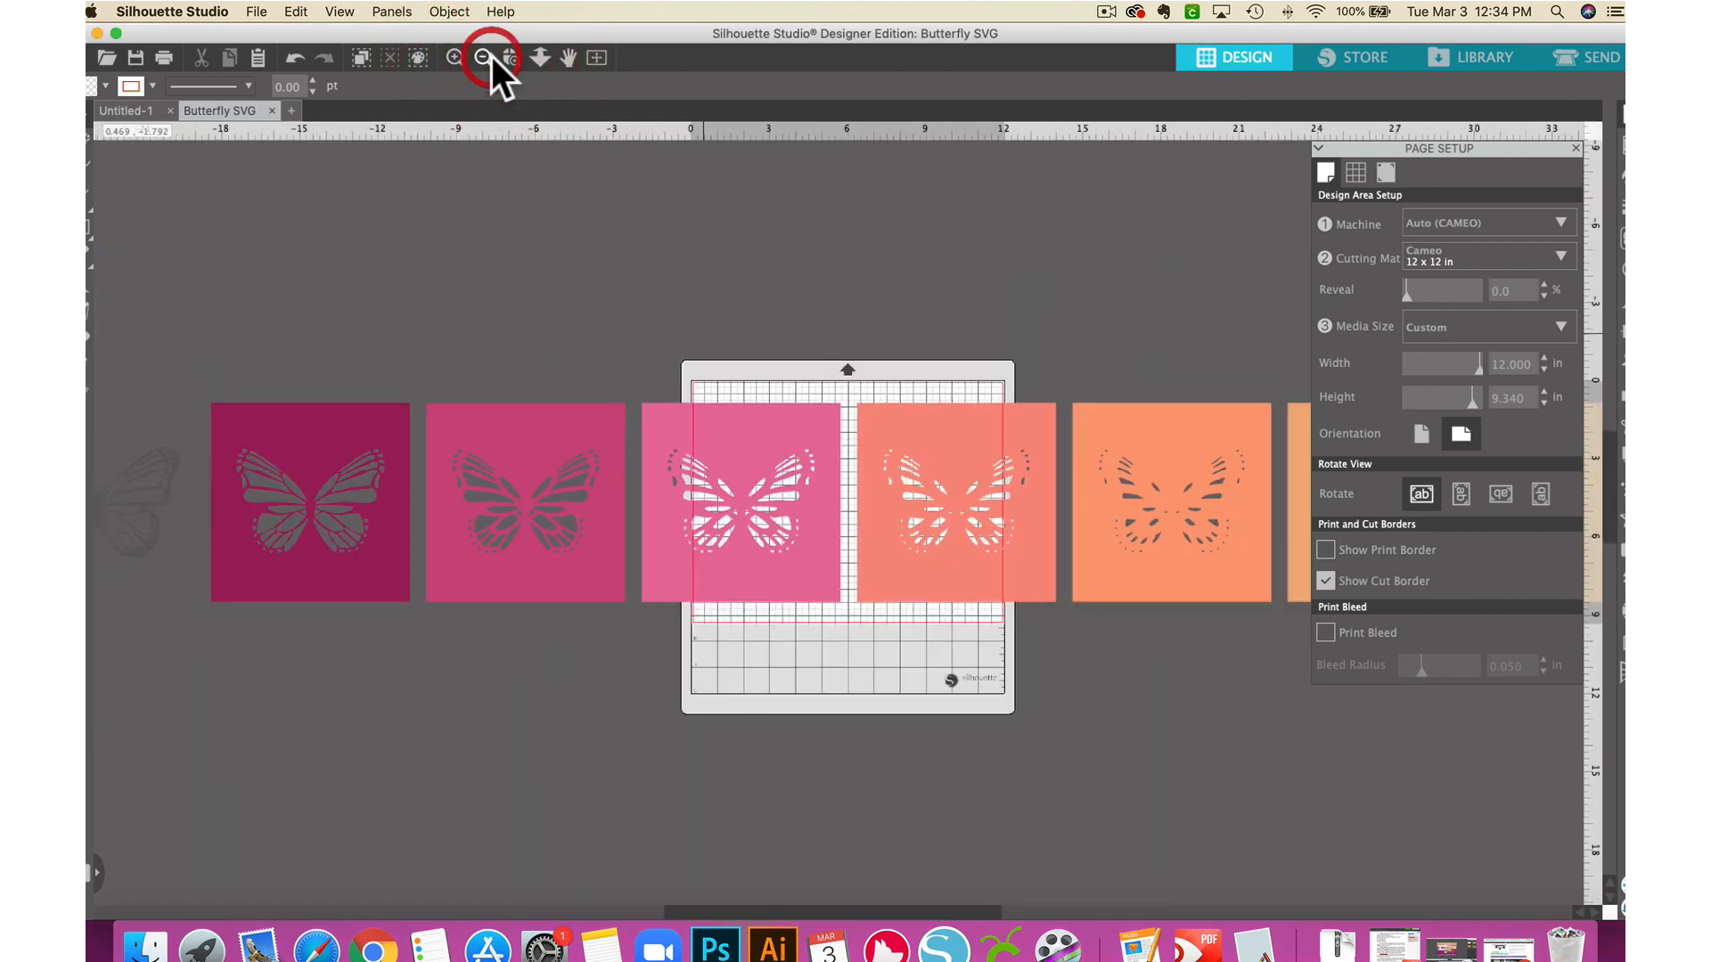
pyautogui.click(491, 57)
pyautogui.click(490, 57)
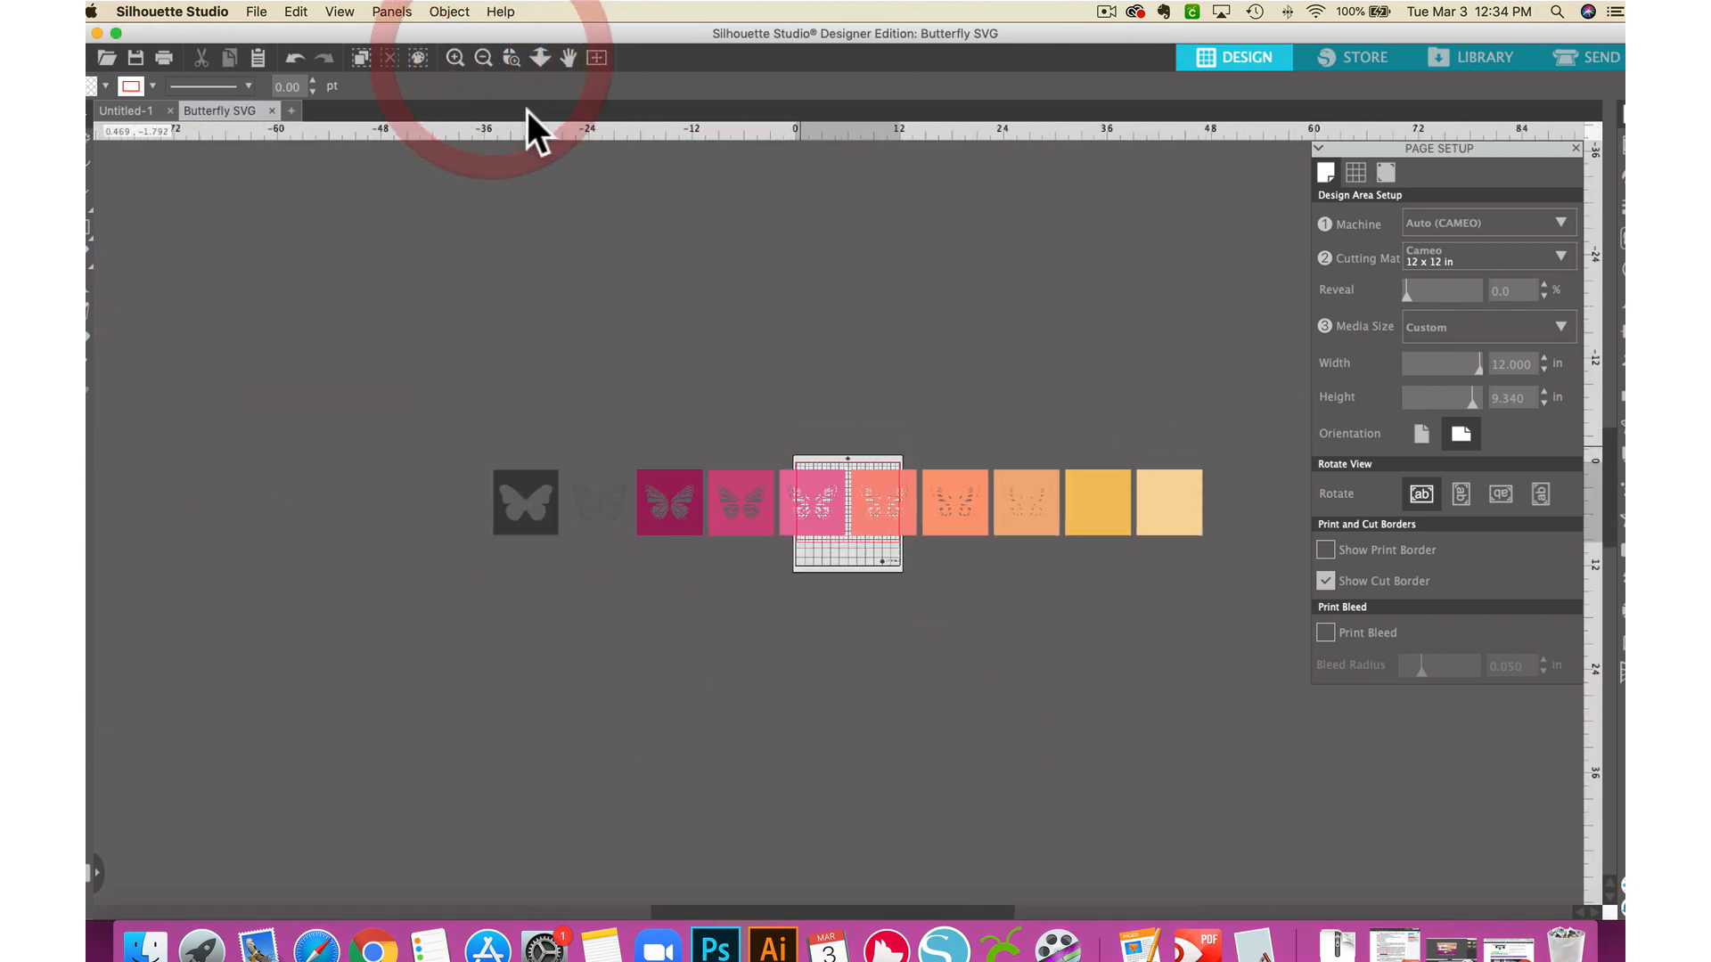
pyautogui.click(455, 55)
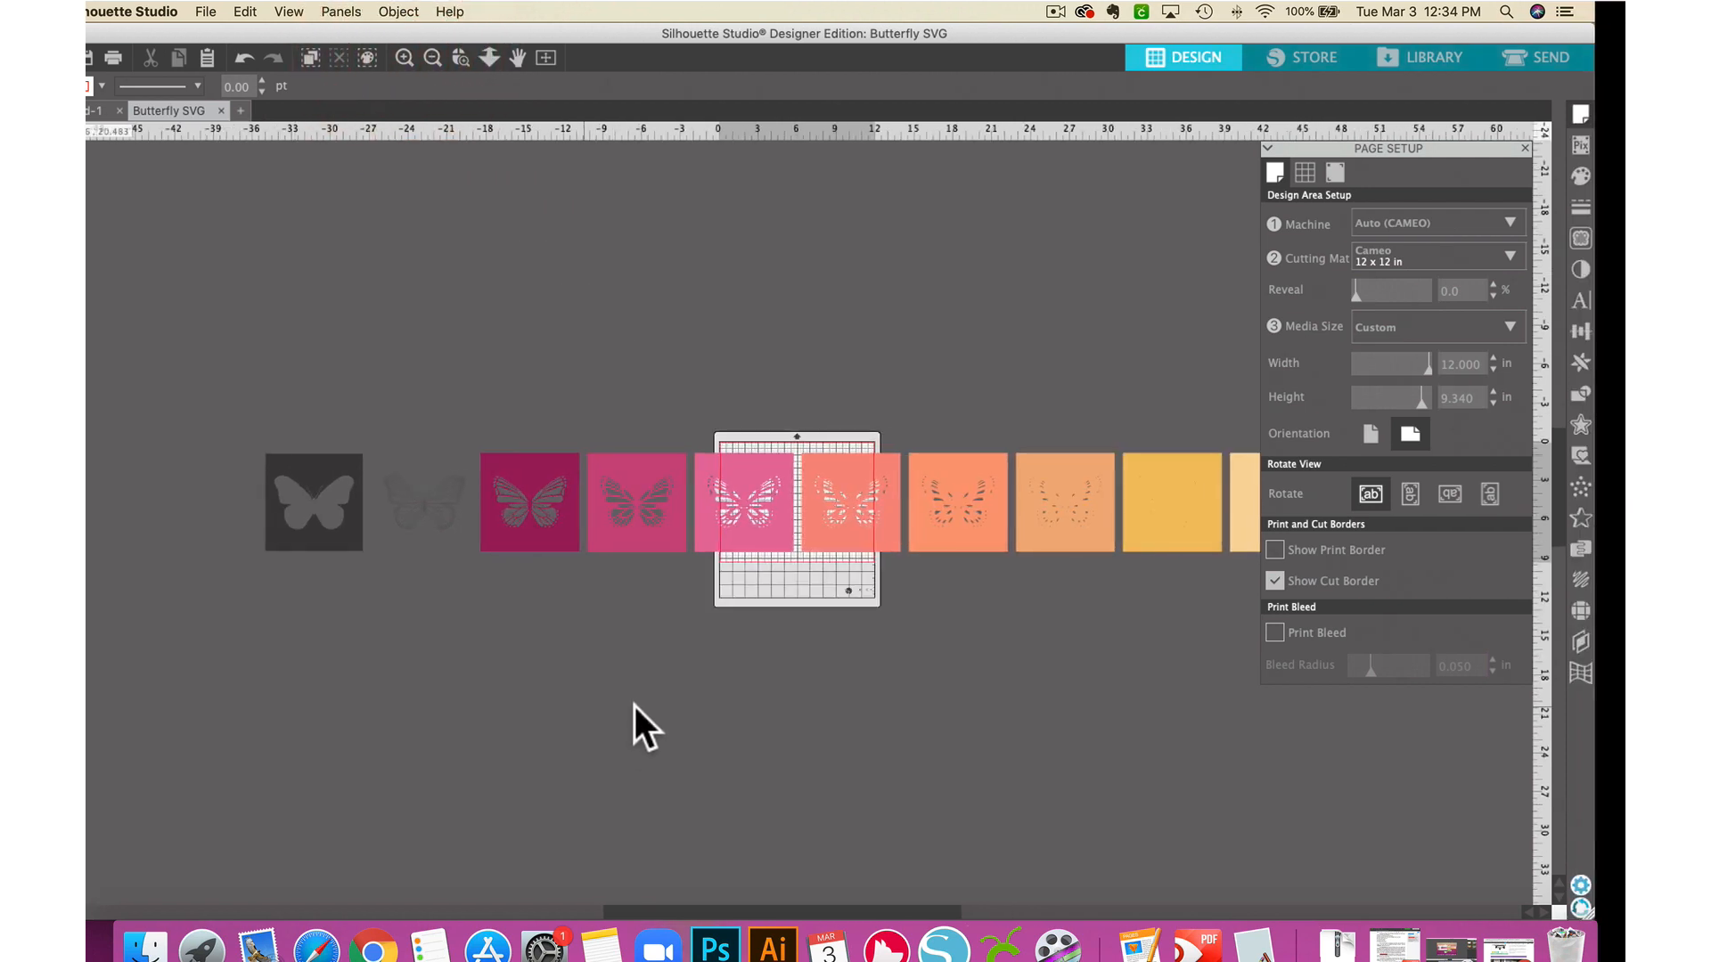
pyautogui.hscroll(1, 634, 706)
pyautogui.hscroll(5, 634, 705)
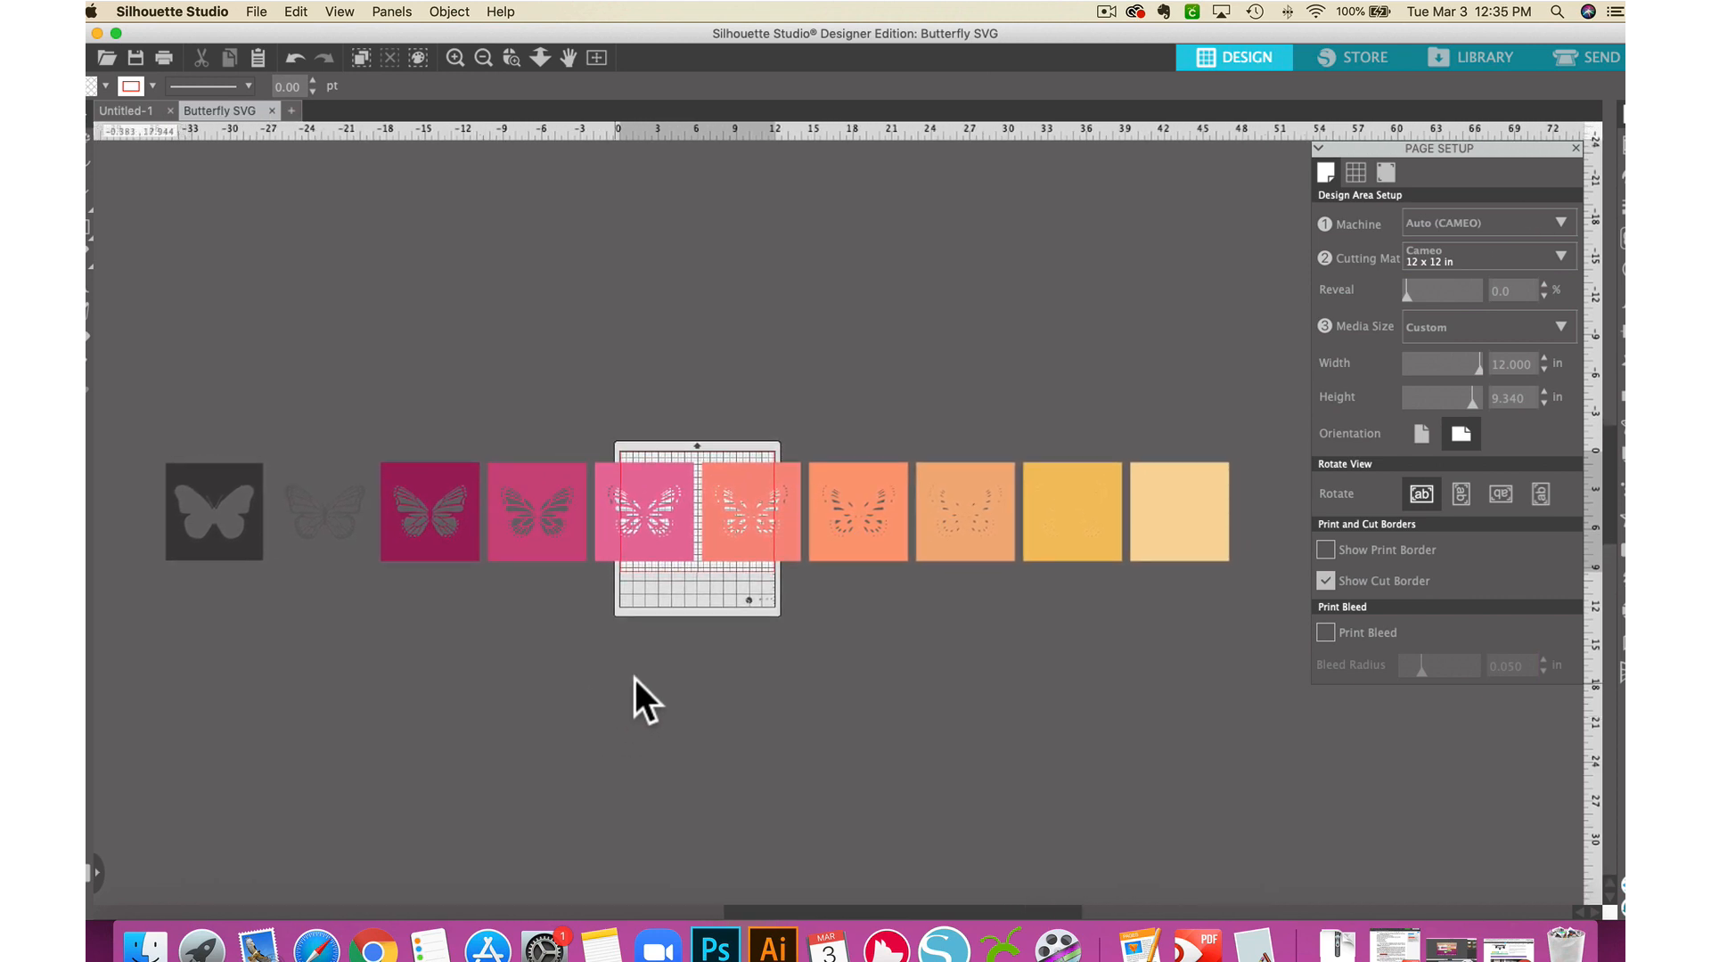
pyautogui.click(402, 486)
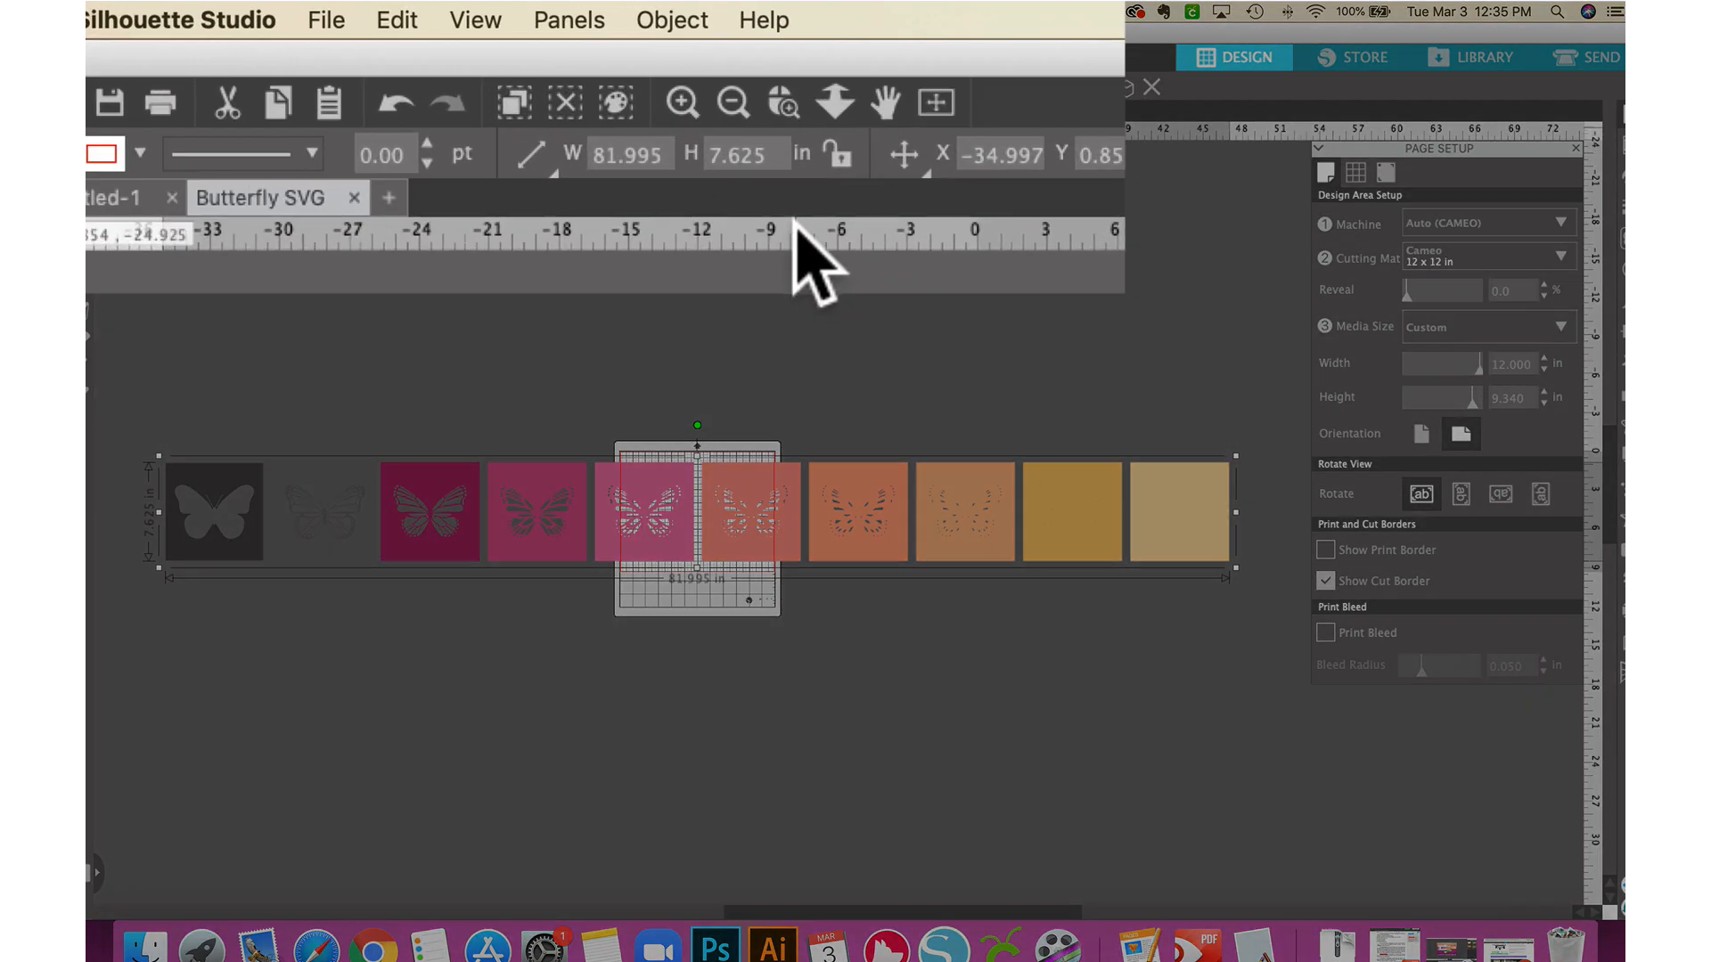
pyautogui.click(840, 159)
pyautogui.click(840, 158)
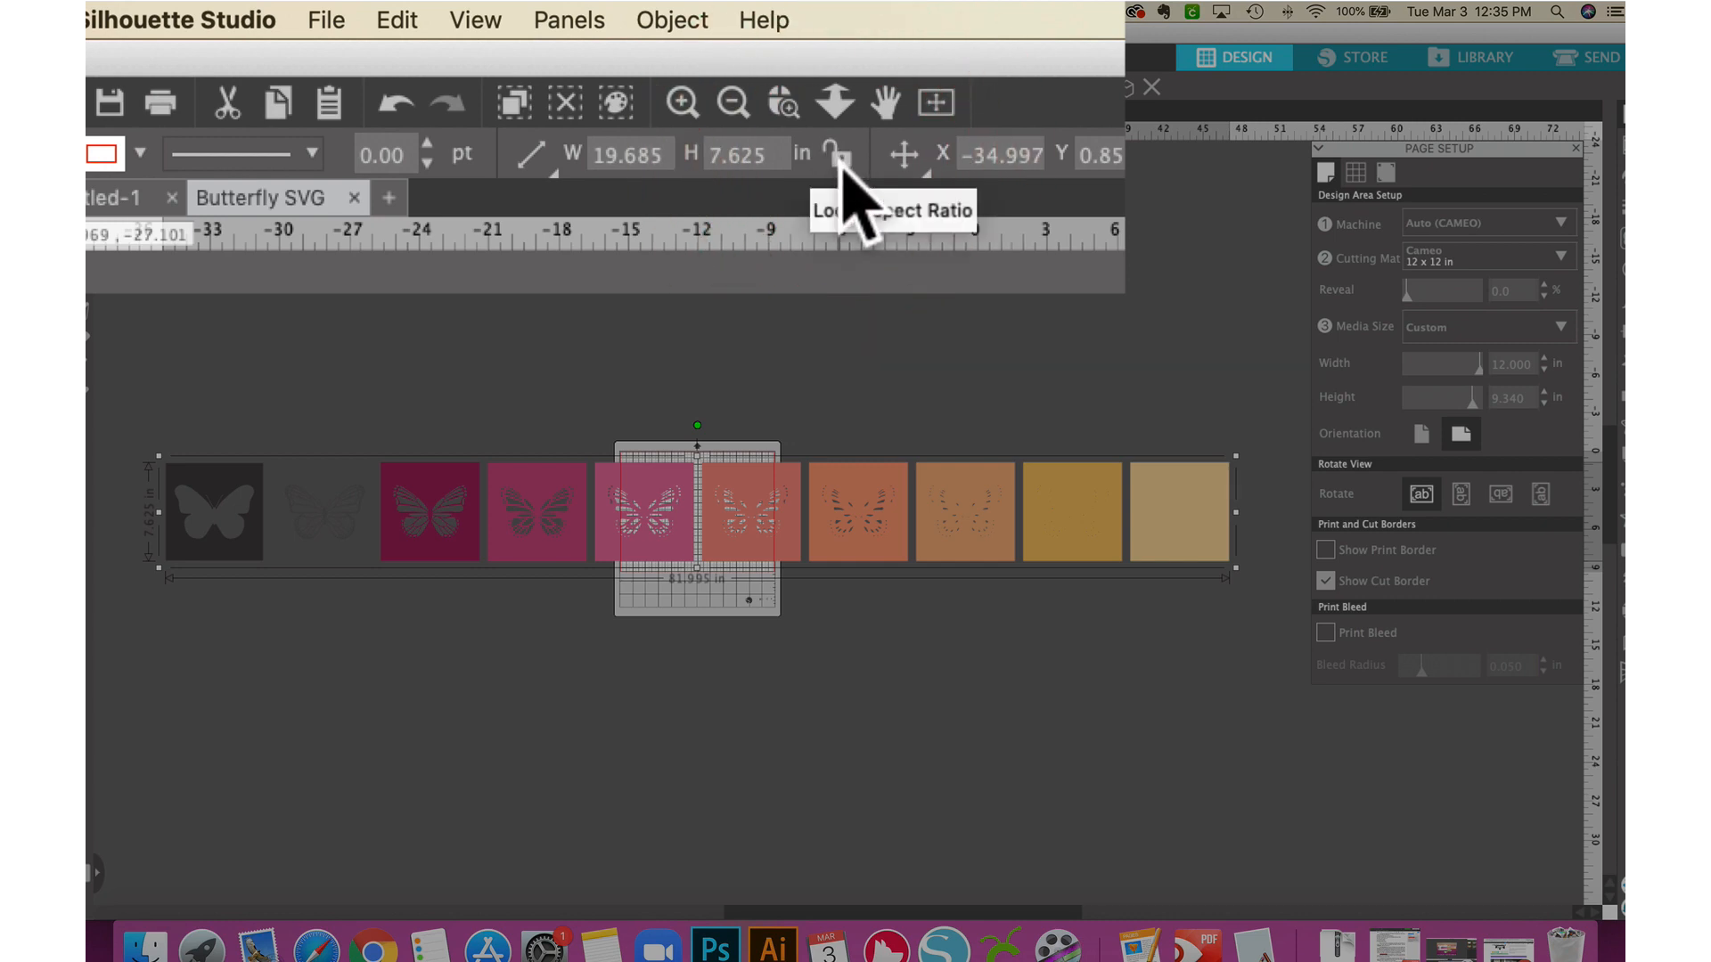
pyautogui.click(841, 159)
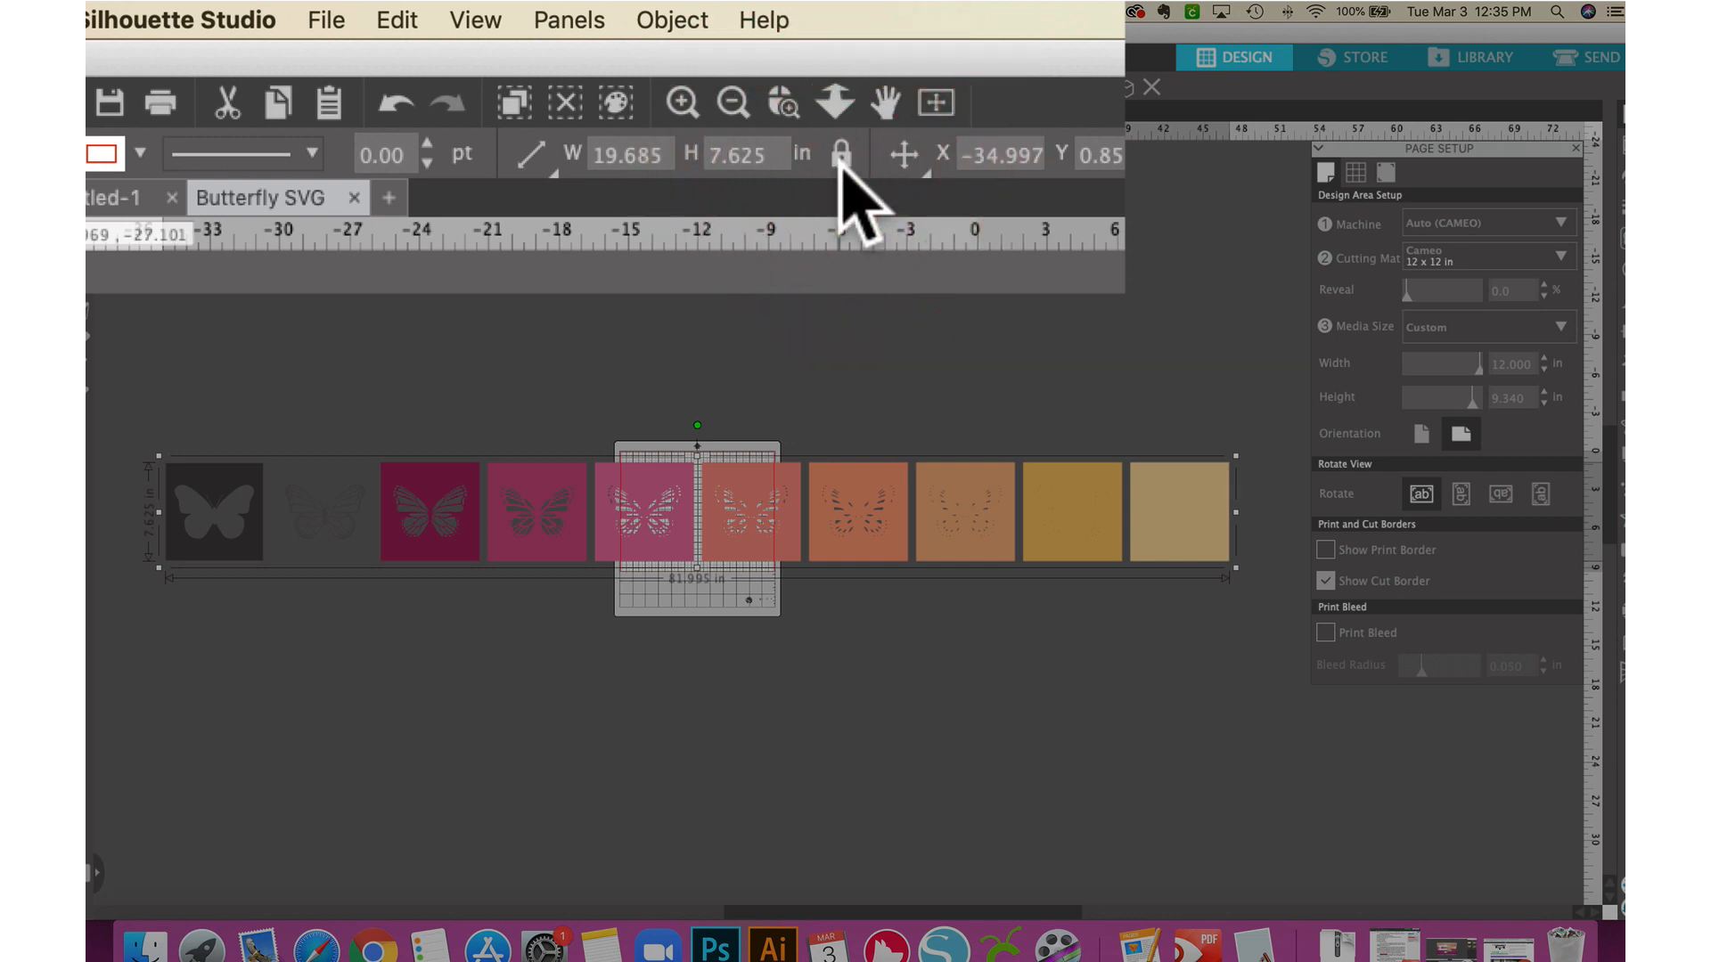
# - Try twice to set the height of the selected butterfly layers to 7.5 in, undoing the resize each time
pyautogui.click(732, 158)
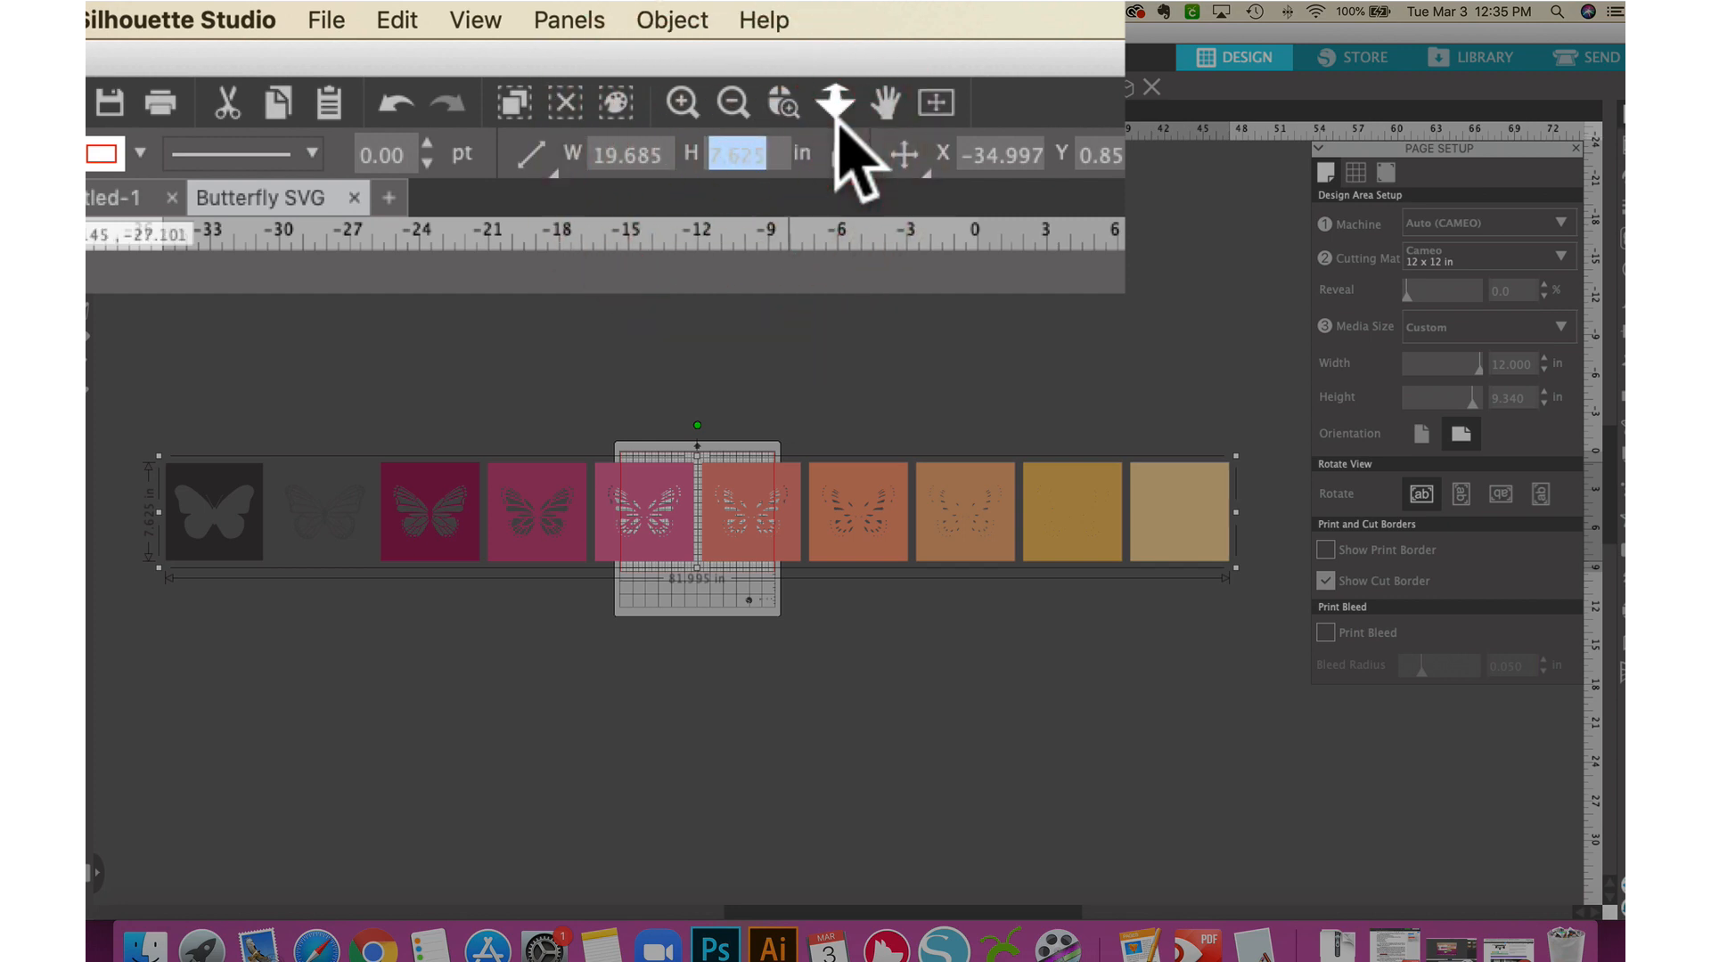
pyautogui.write('7.5')
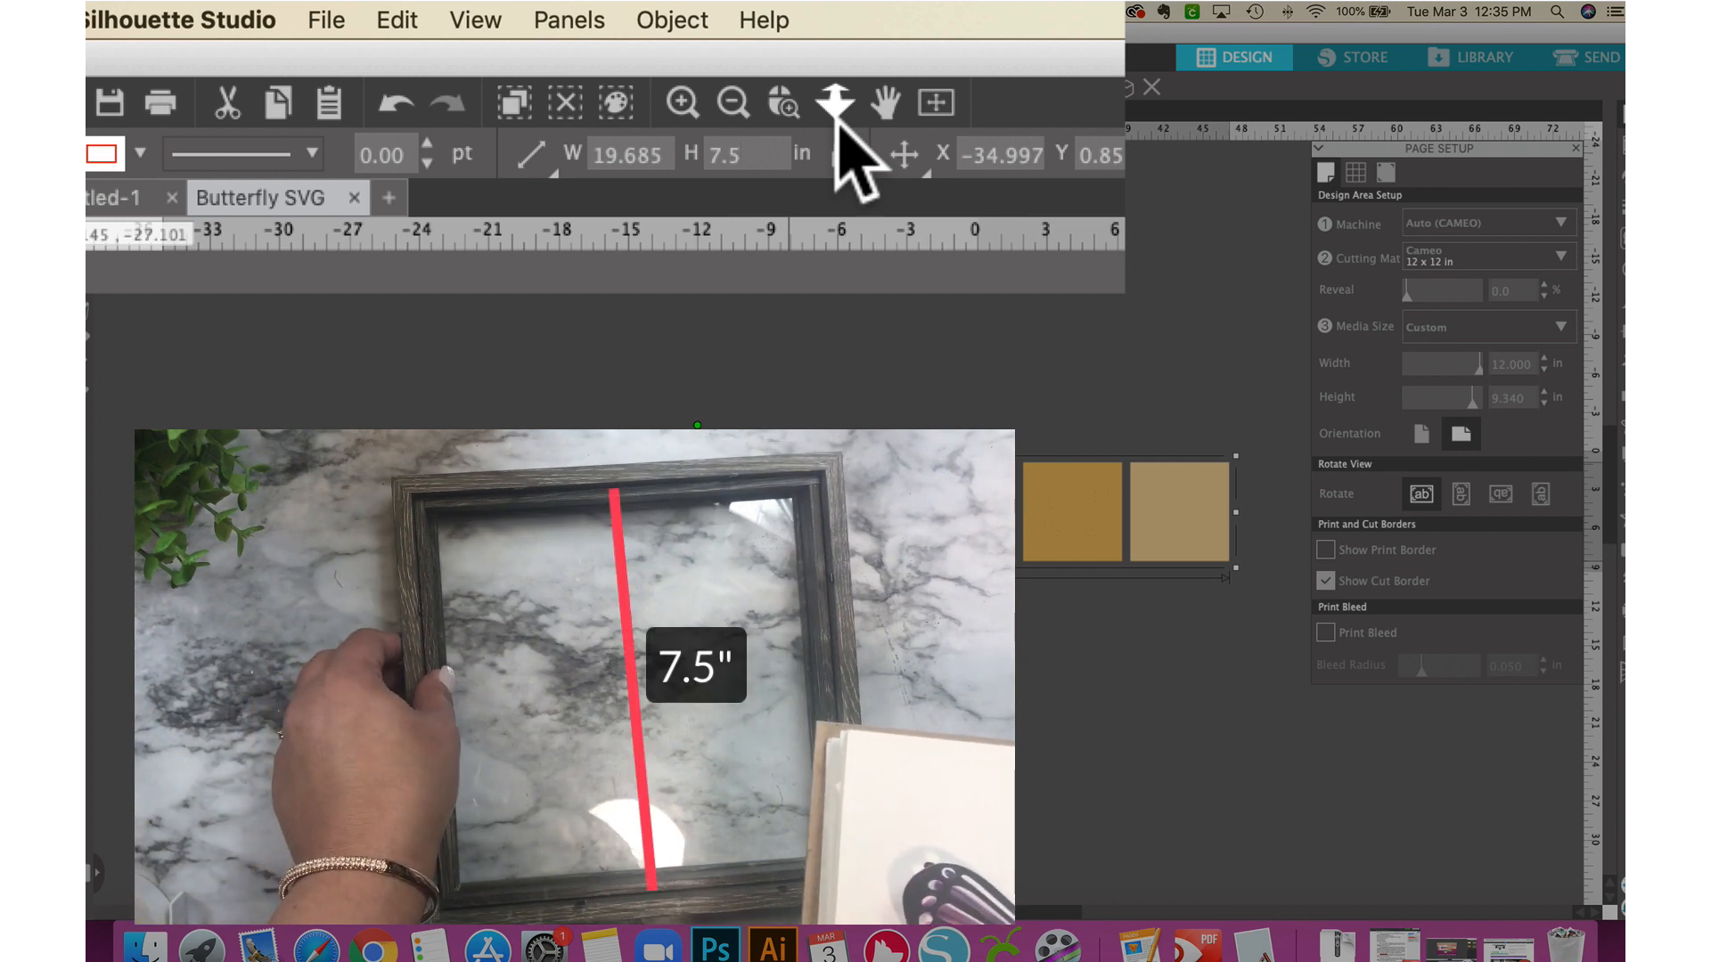
pyautogui.write('1.831')
pyautogui.press('Return')
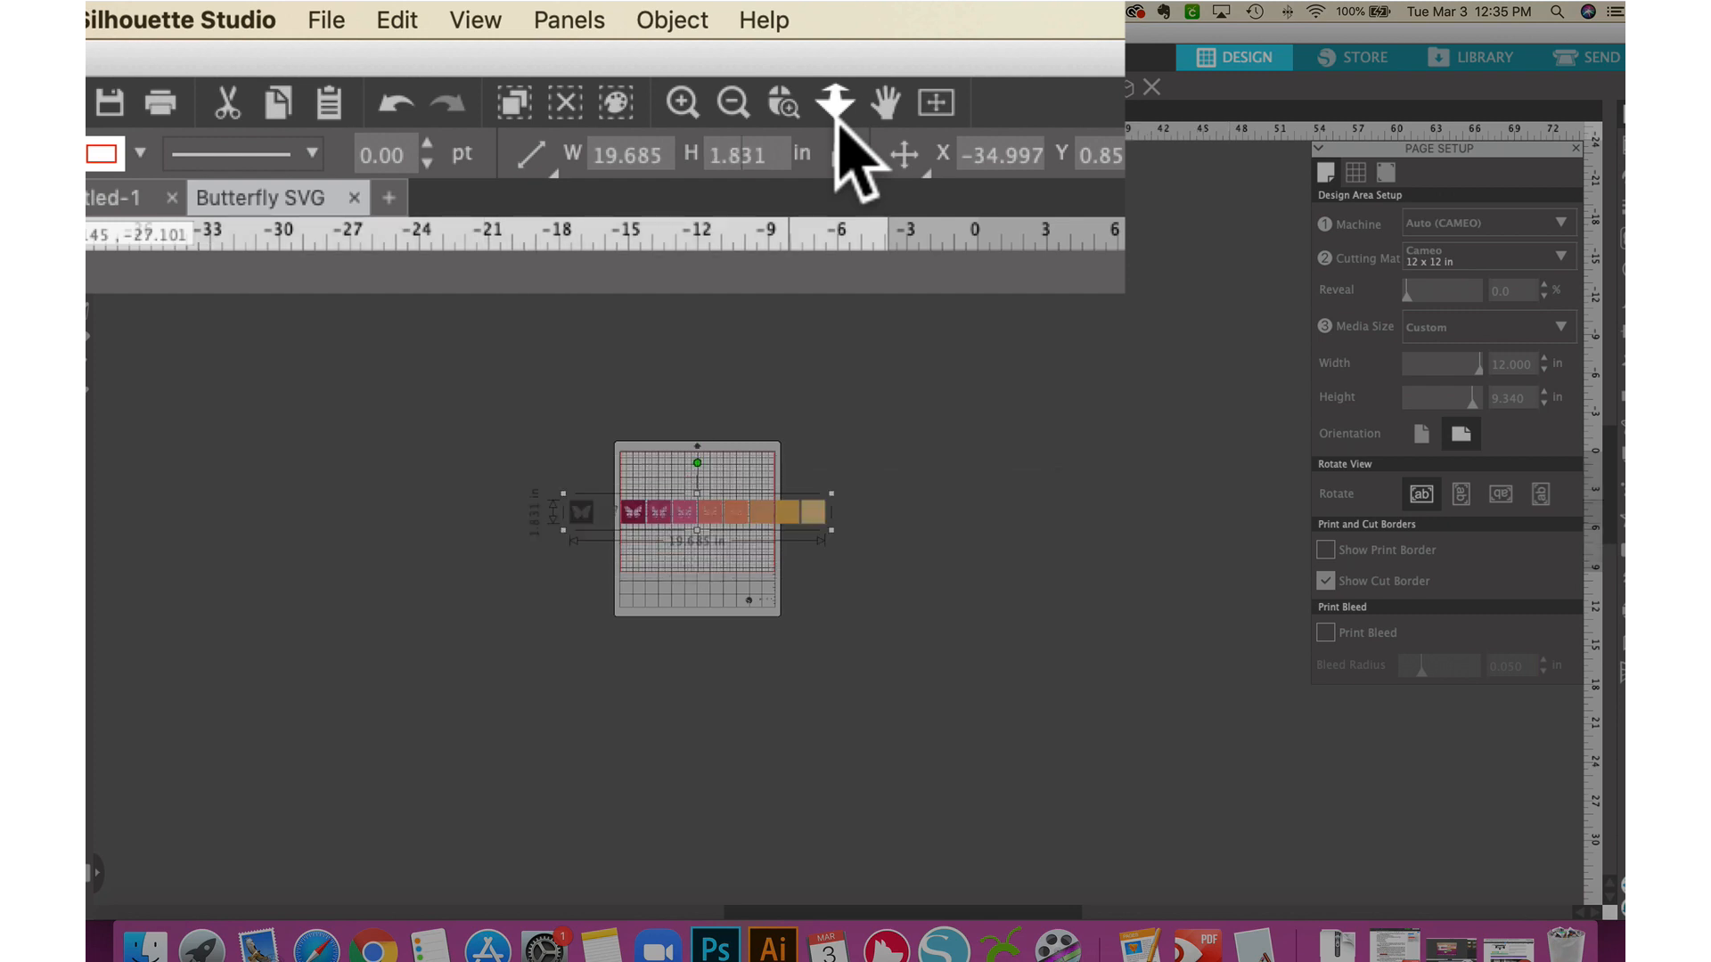
pyautogui.press('super+z')
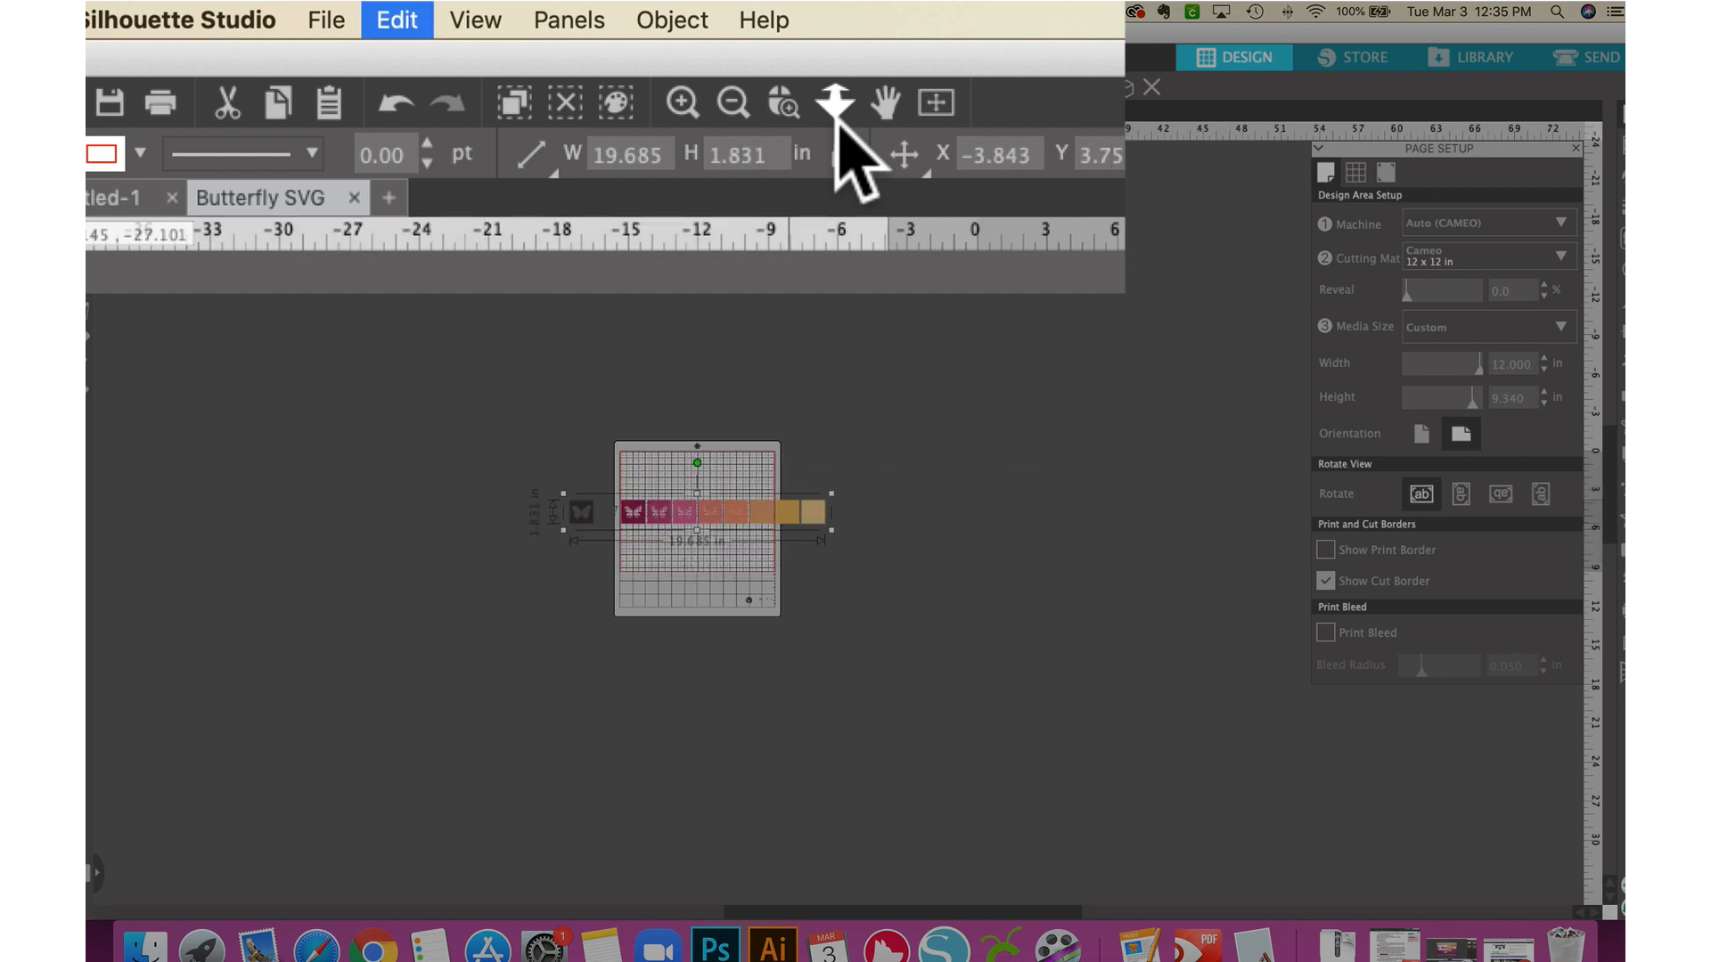
pyautogui.doubleClick(767, 159)
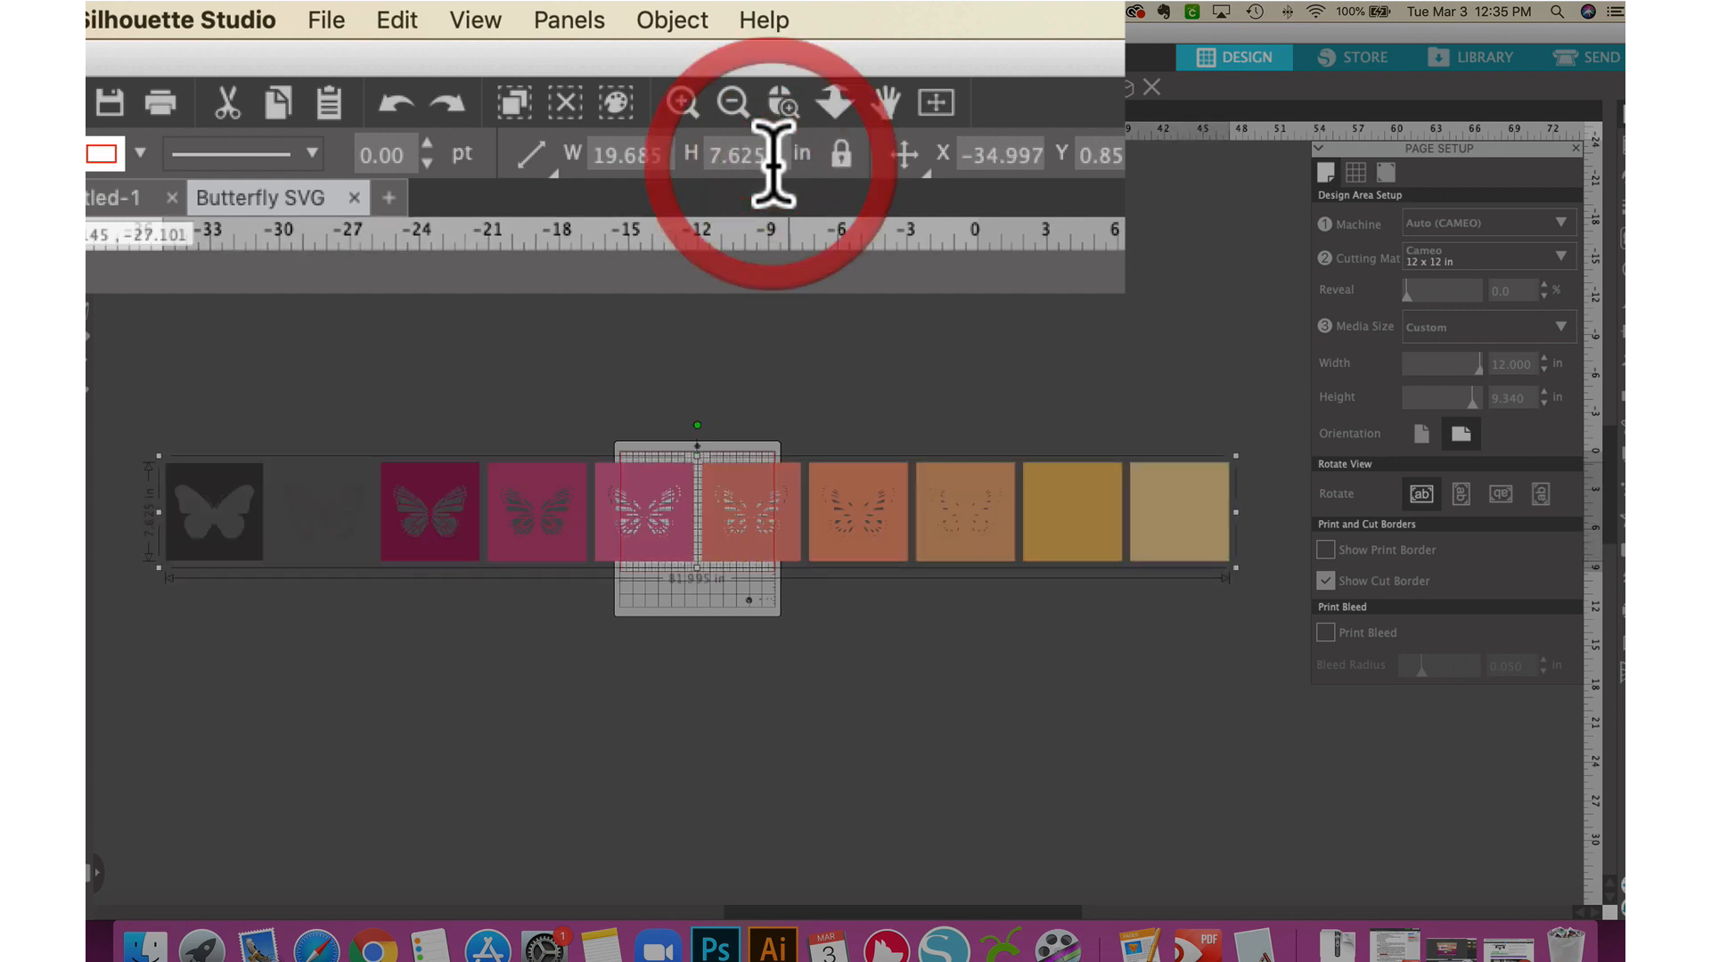
pyautogui.write('7.5')
pyautogui.press('Return')
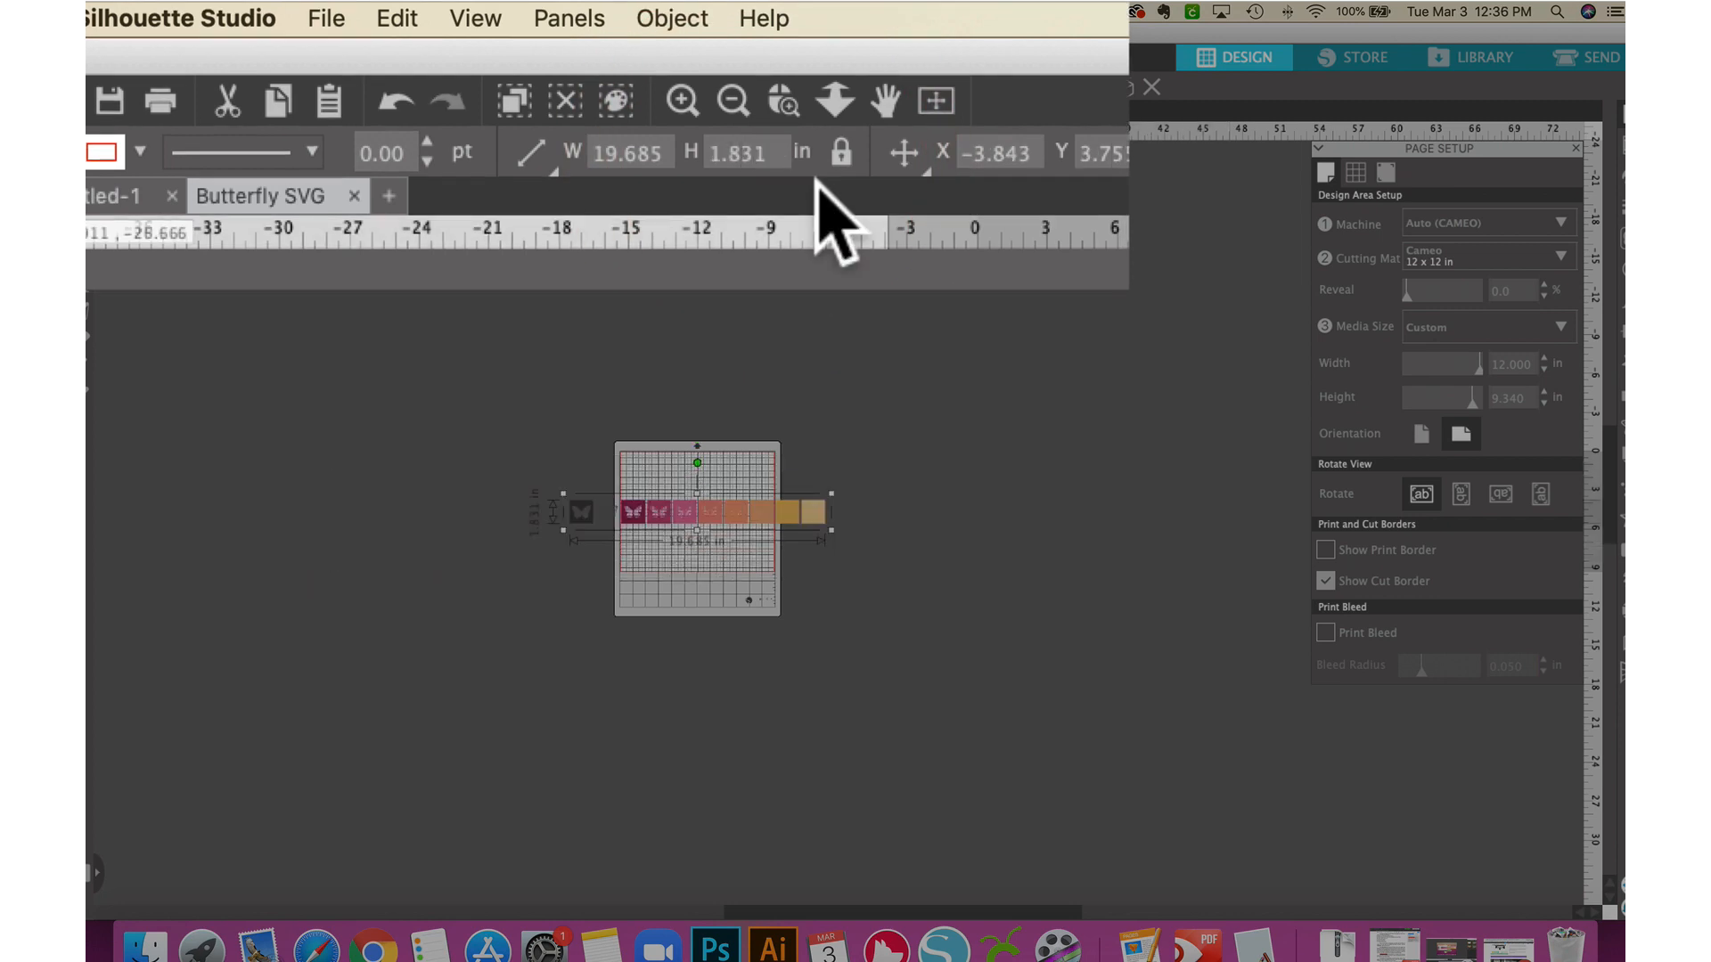
pyautogui.press('super+z')
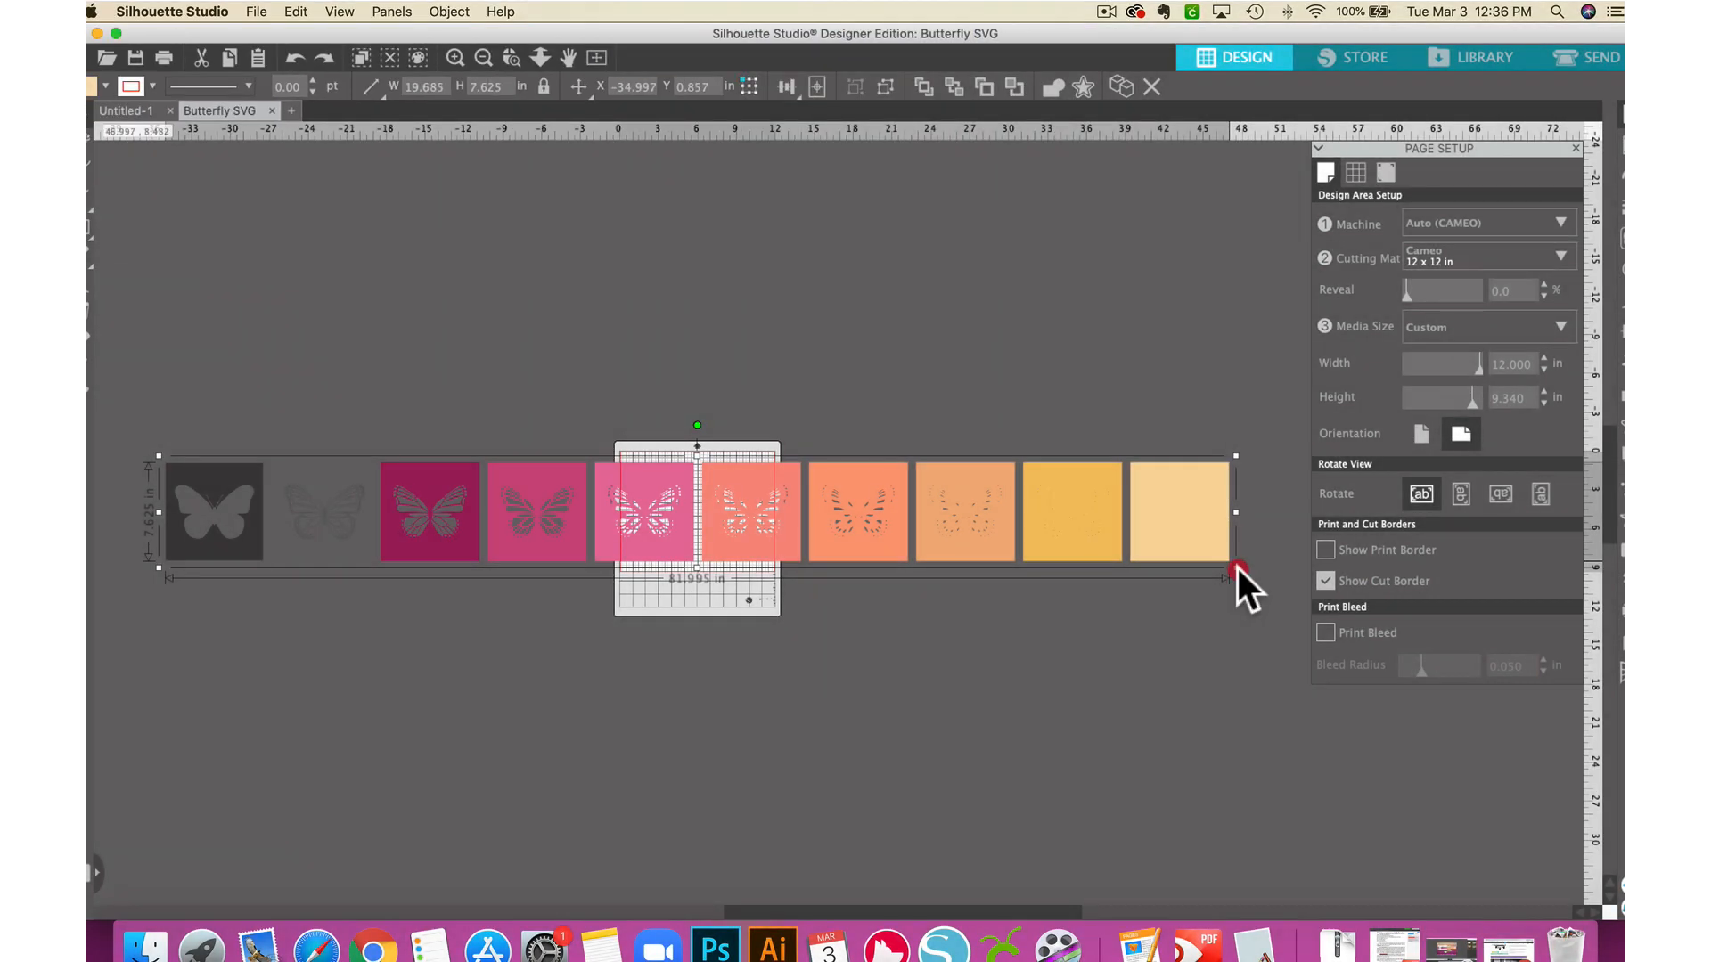
# - Scale the selected row of layers down freehand from its corners to a height of about 7.5 in
pyautogui.moveTo(1236, 568); pyautogui.dragTo(1235, 571)
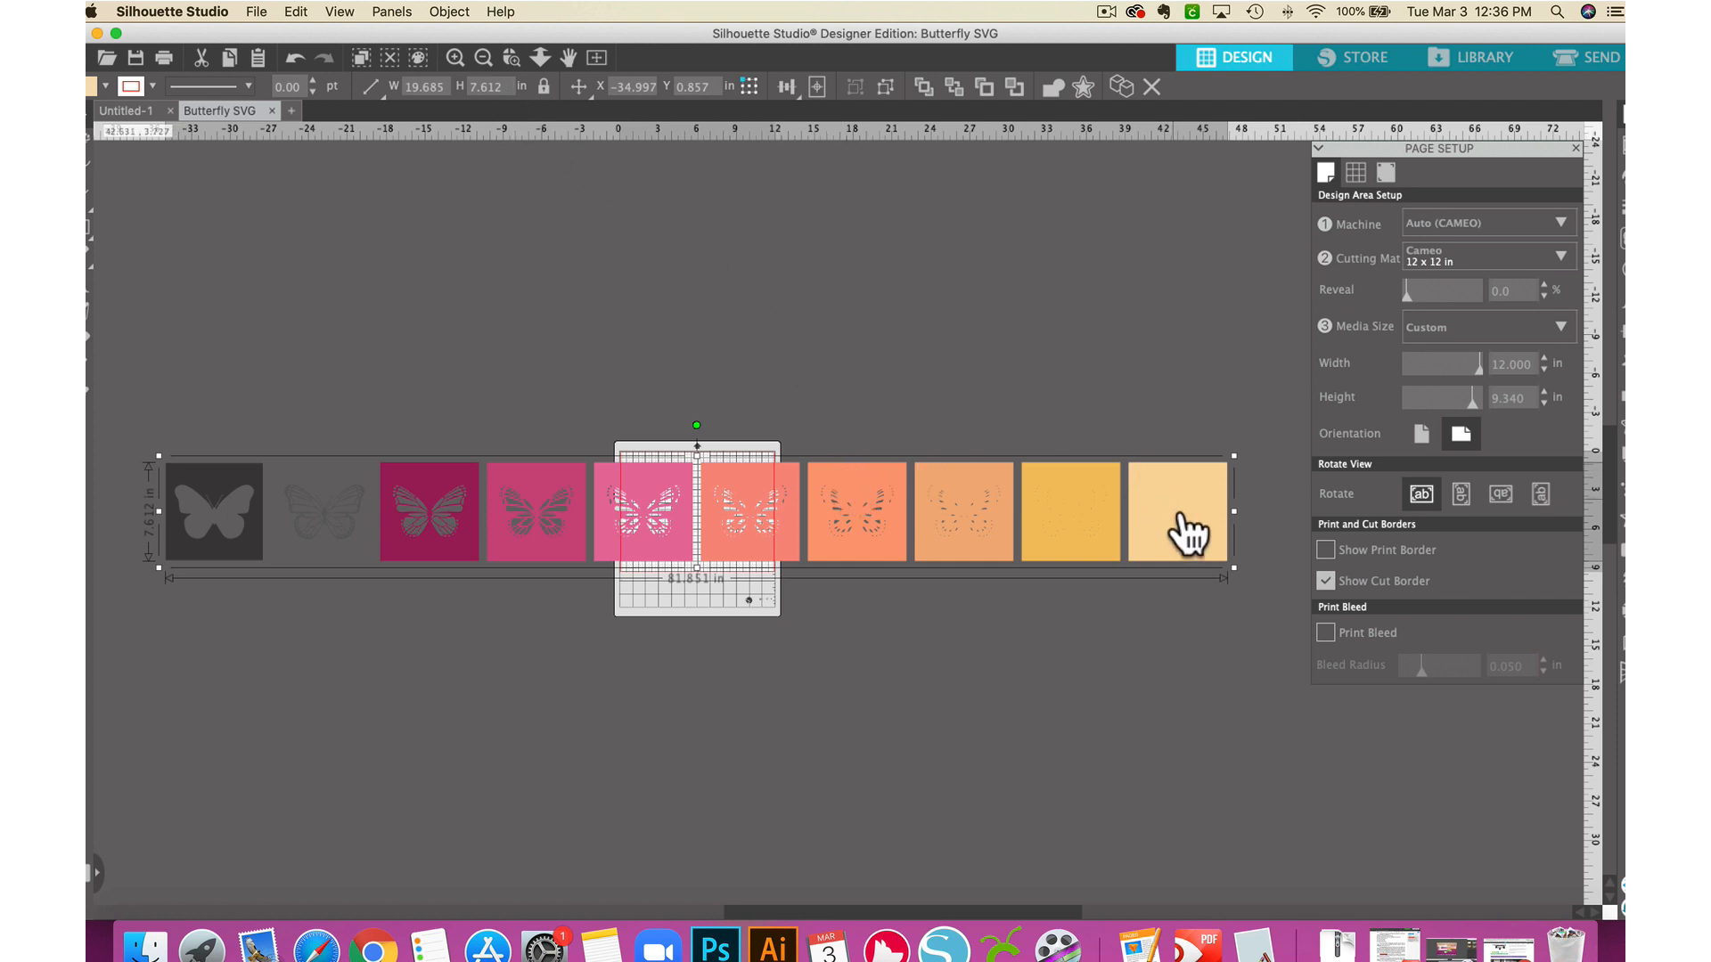
pyautogui.moveTo(1232, 567); pyautogui.dragTo(1221, 552)
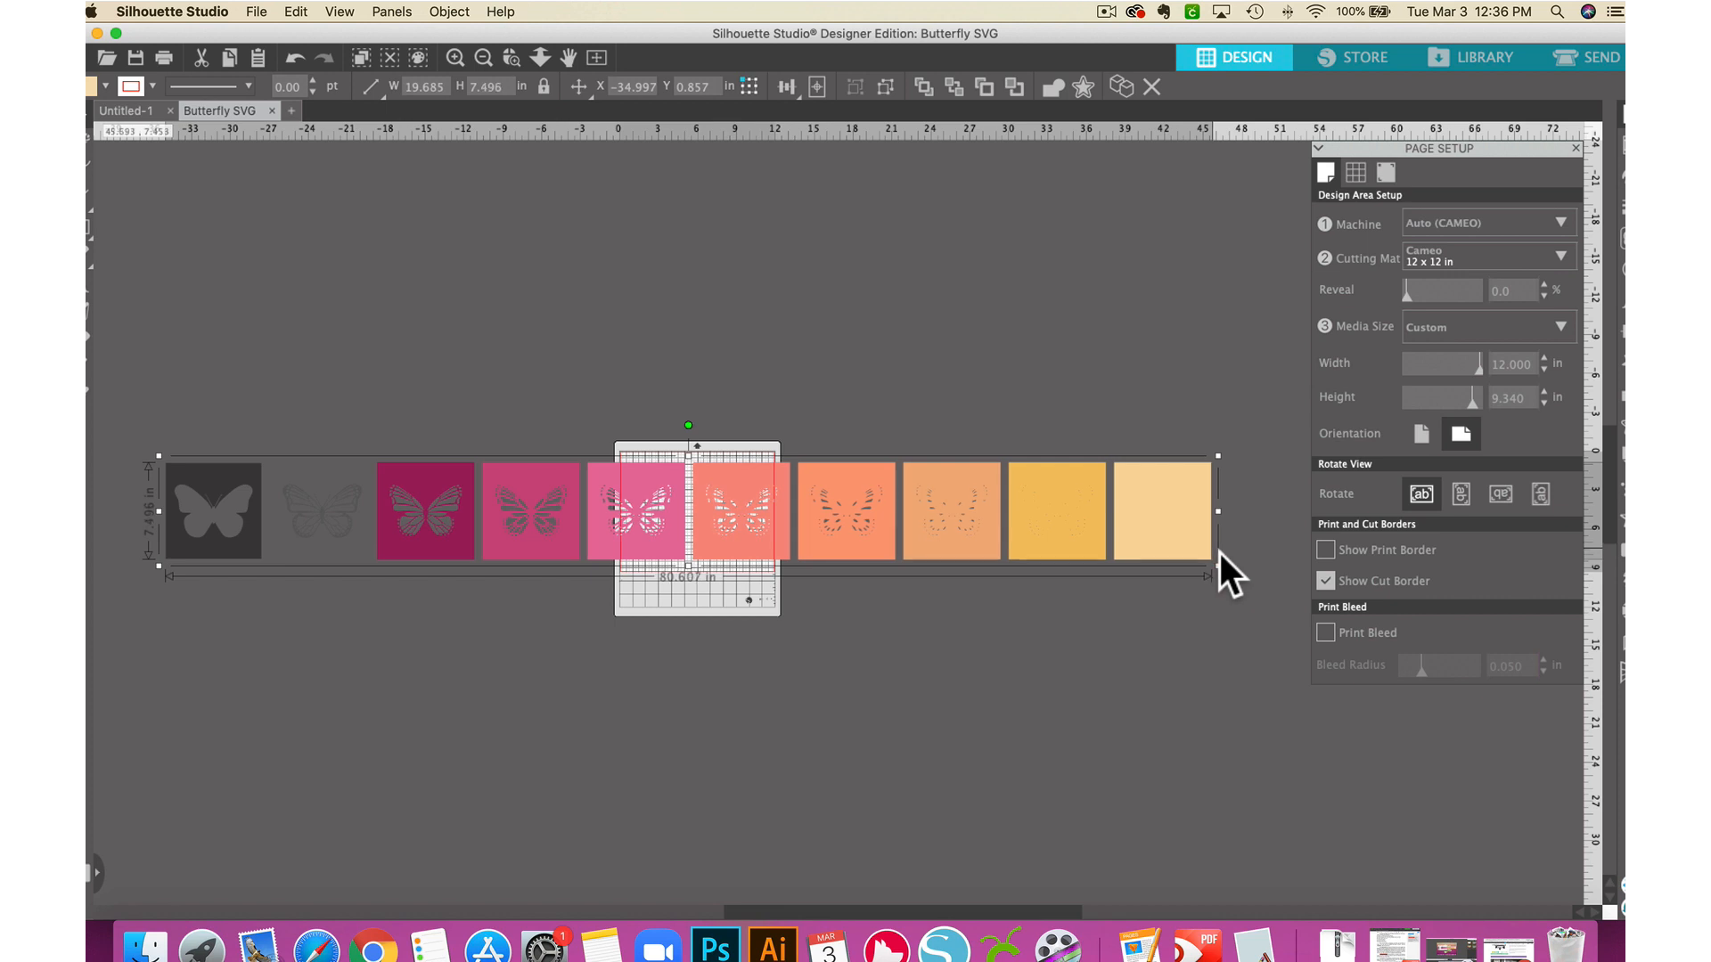
pyautogui.moveTo(1218, 456); pyautogui.dragTo(1217, 457)
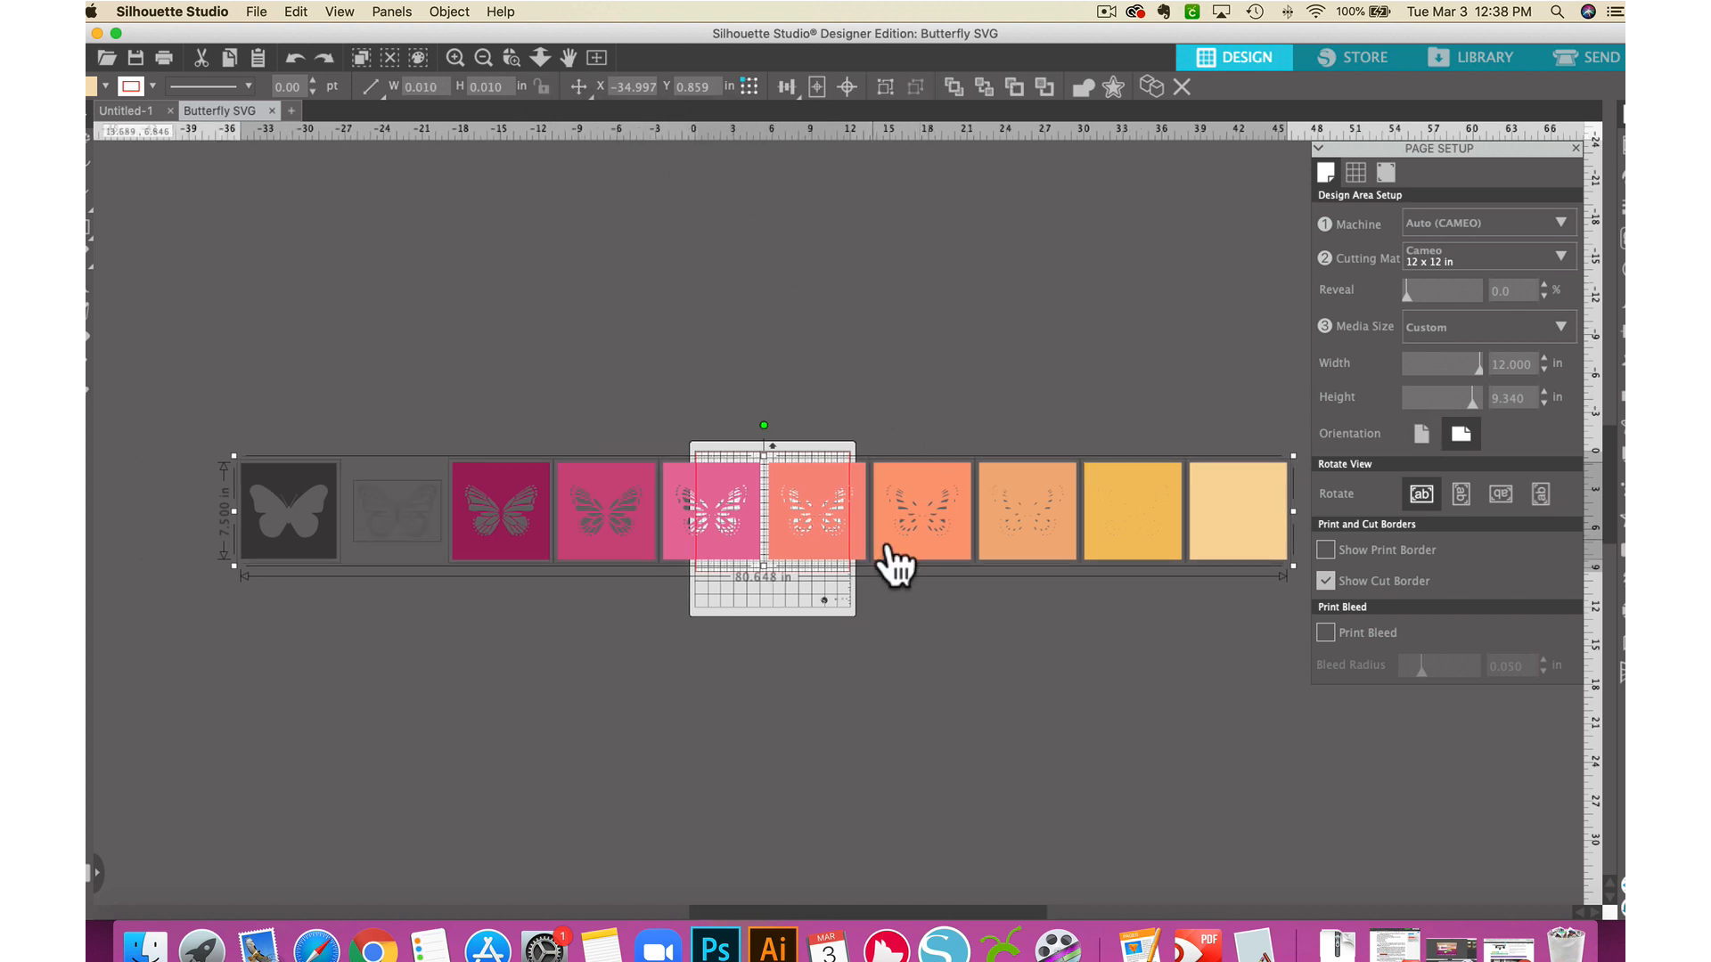
# - Move the whole row of layers into the empty area above the cutting mat and deselect it
pyautogui.moveTo(889, 548); pyautogui.dragTo(944, 366)
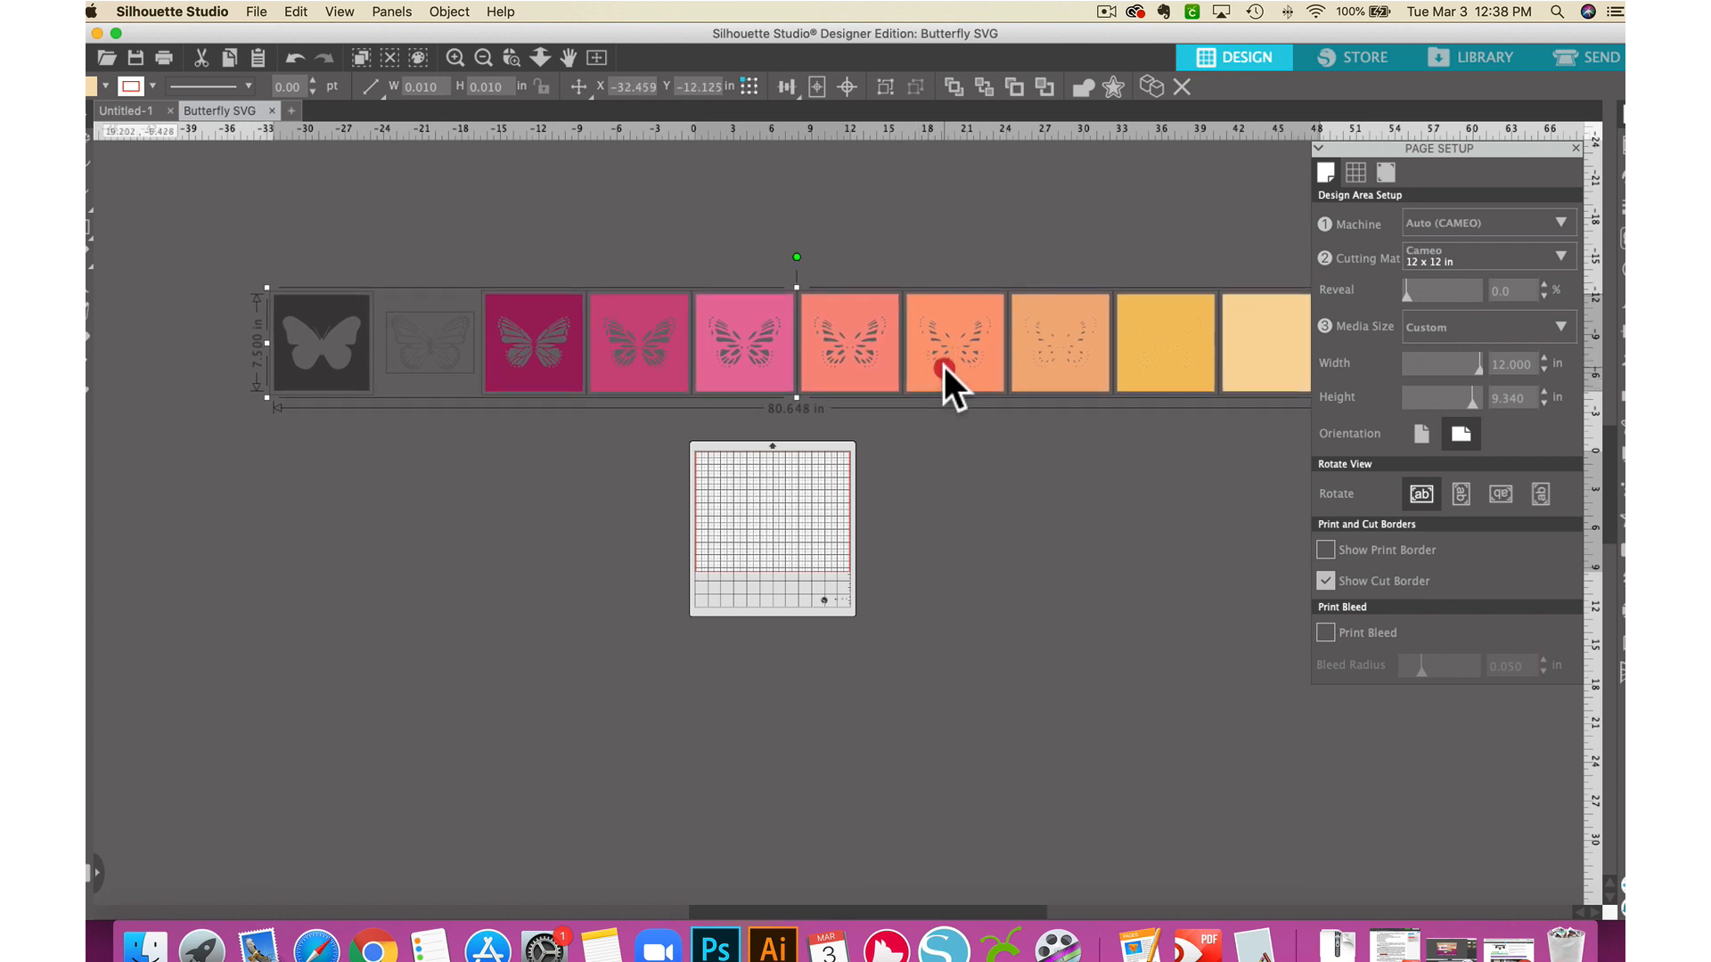
pyautogui.click(1035, 485)
pyautogui.hscroll(2, 1243, 259)
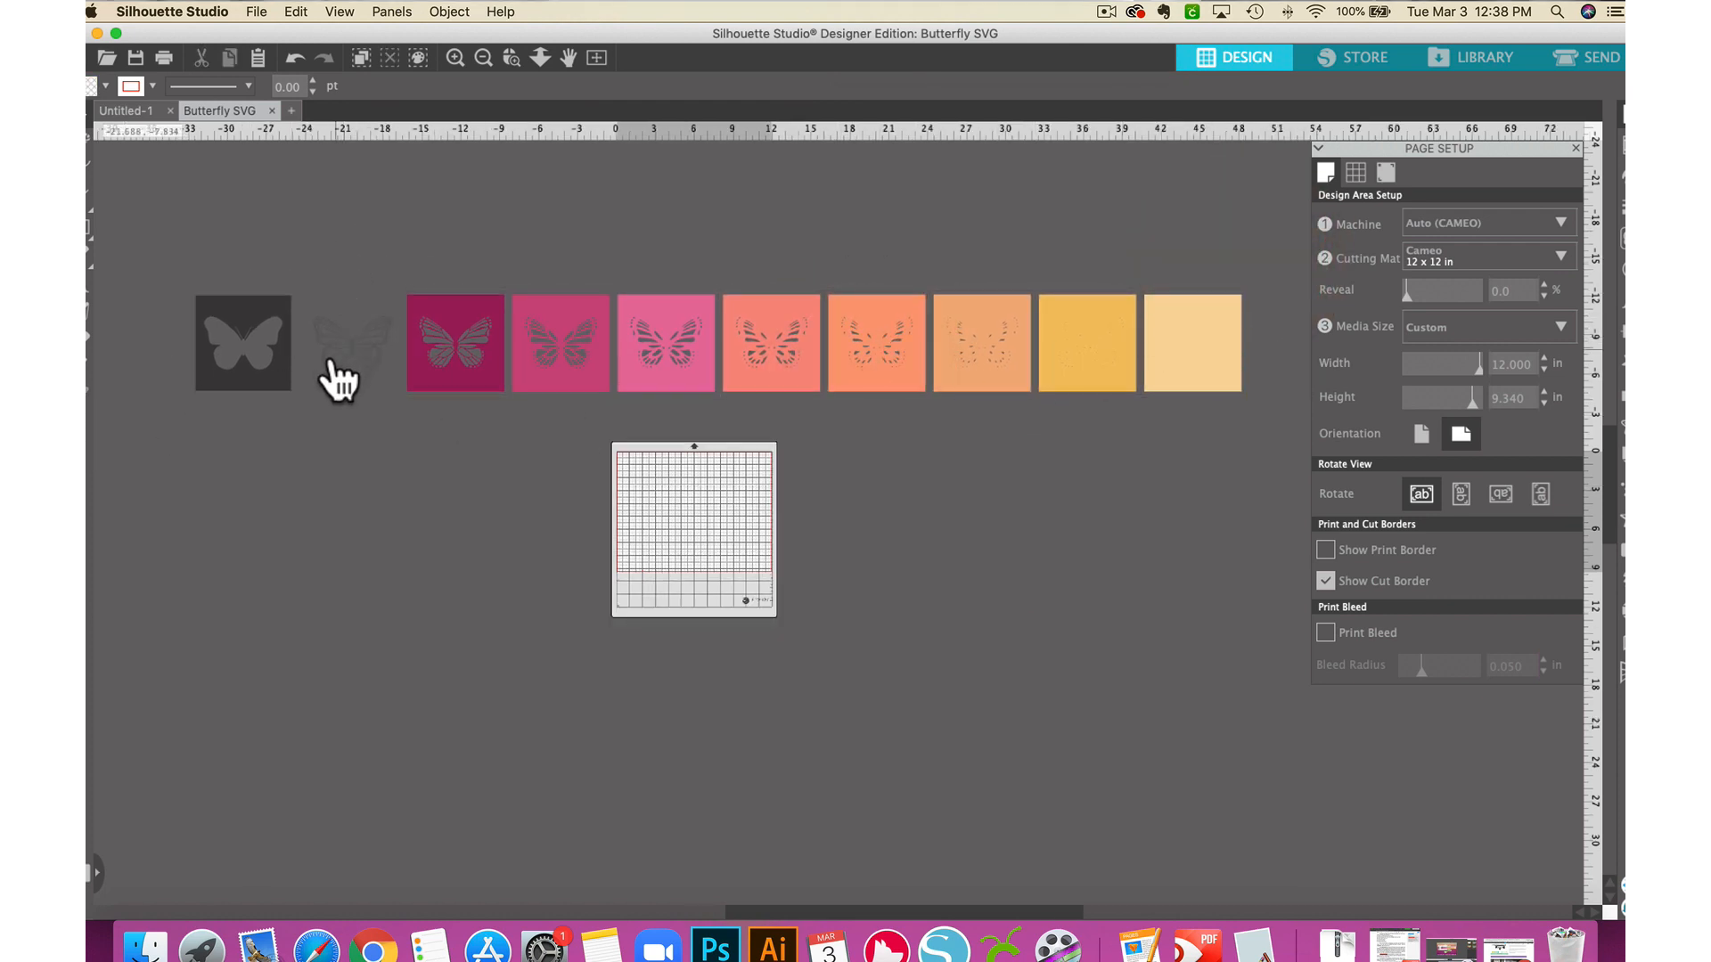
# - Pull the dark square with the whole butterfly cutout and the loose grey butterfly out of the row, placing both beside the mat
pyautogui.moveTo(283, 365); pyautogui.dragTo(407, 581)
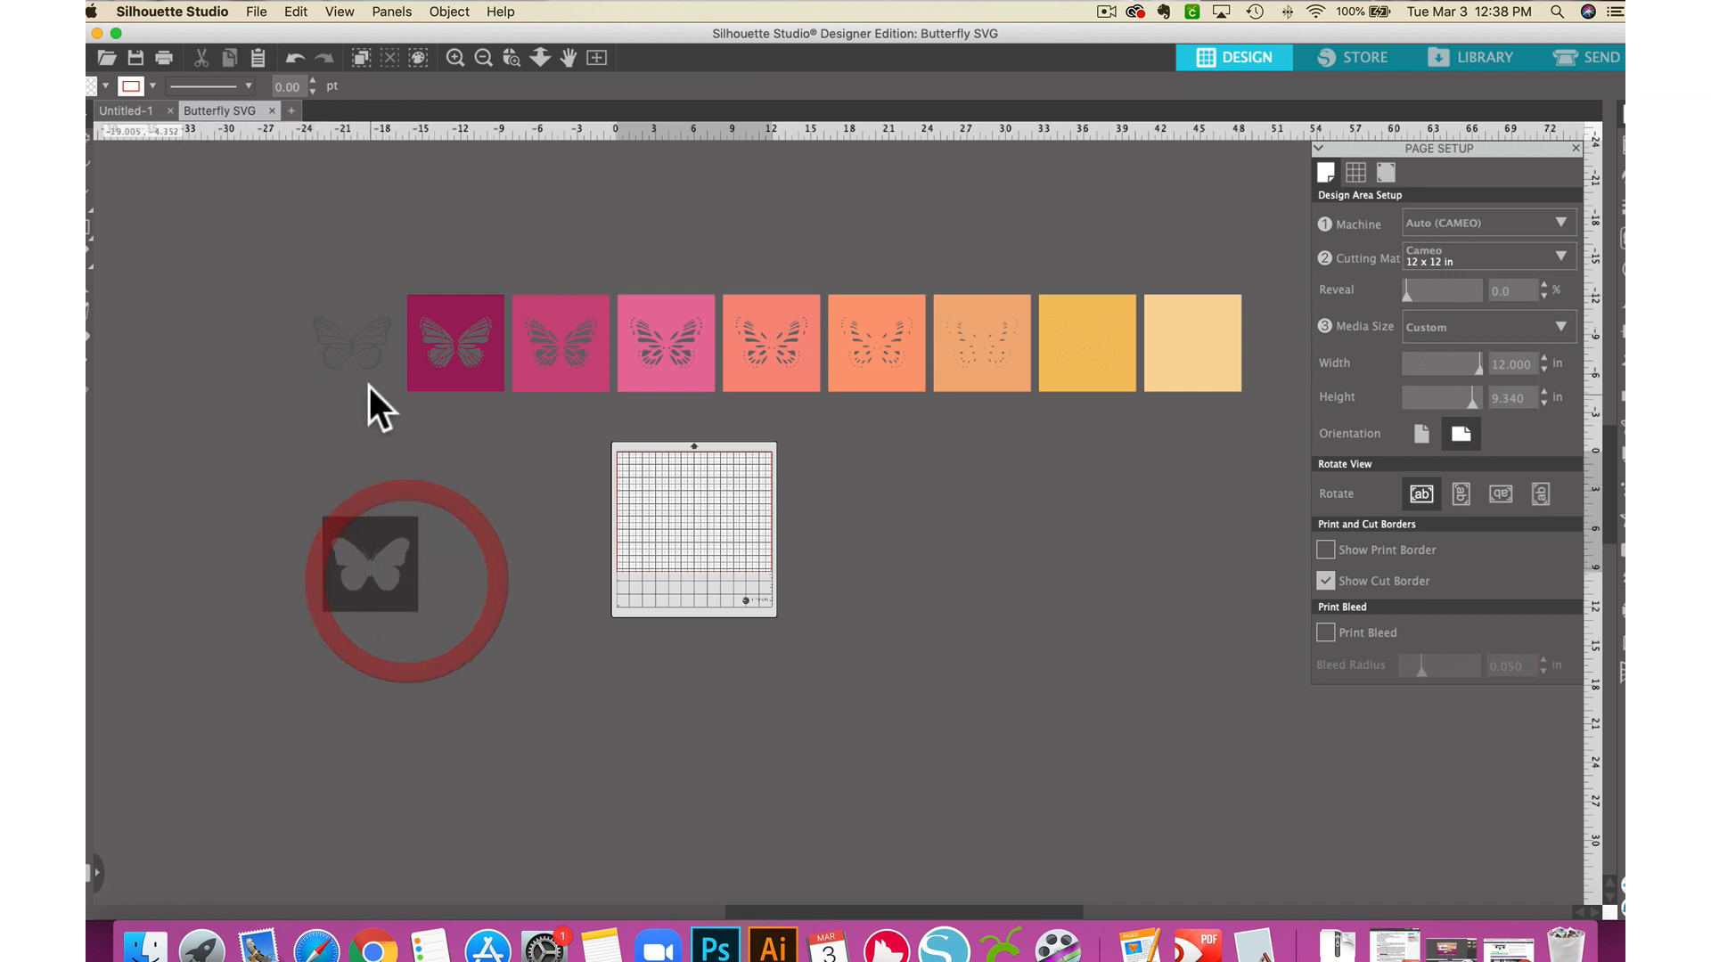
pyautogui.moveTo(374, 385); pyautogui.dragTo(490, 585)
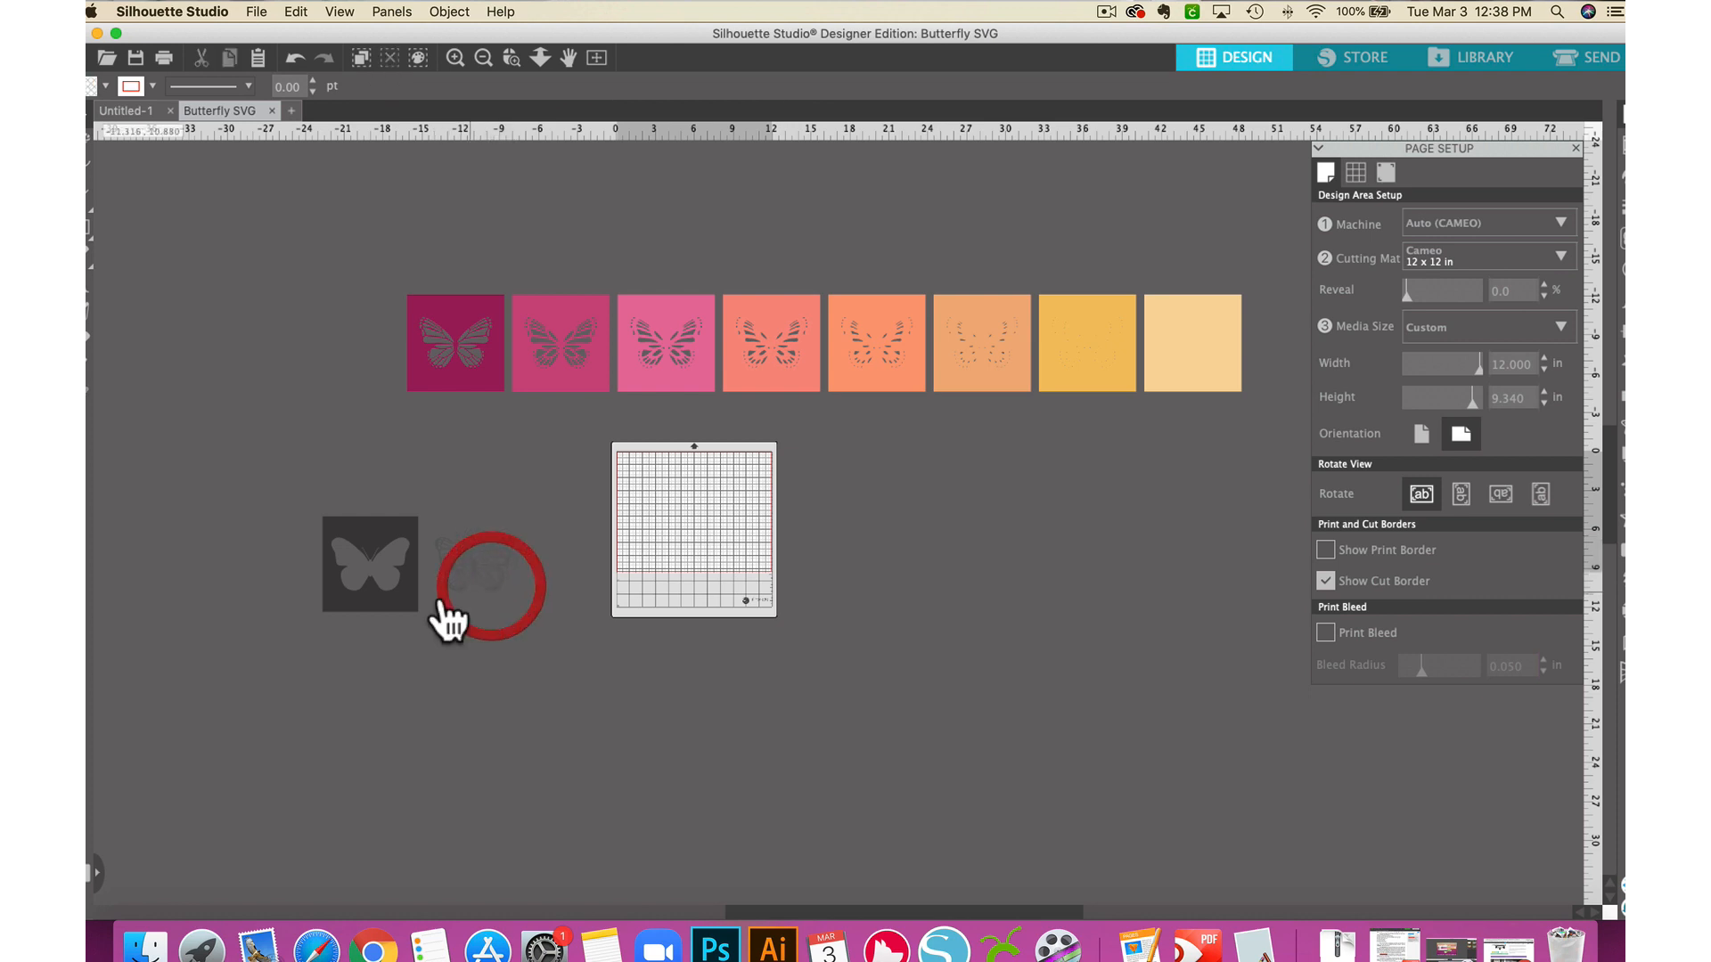
pyautogui.click(400, 604)
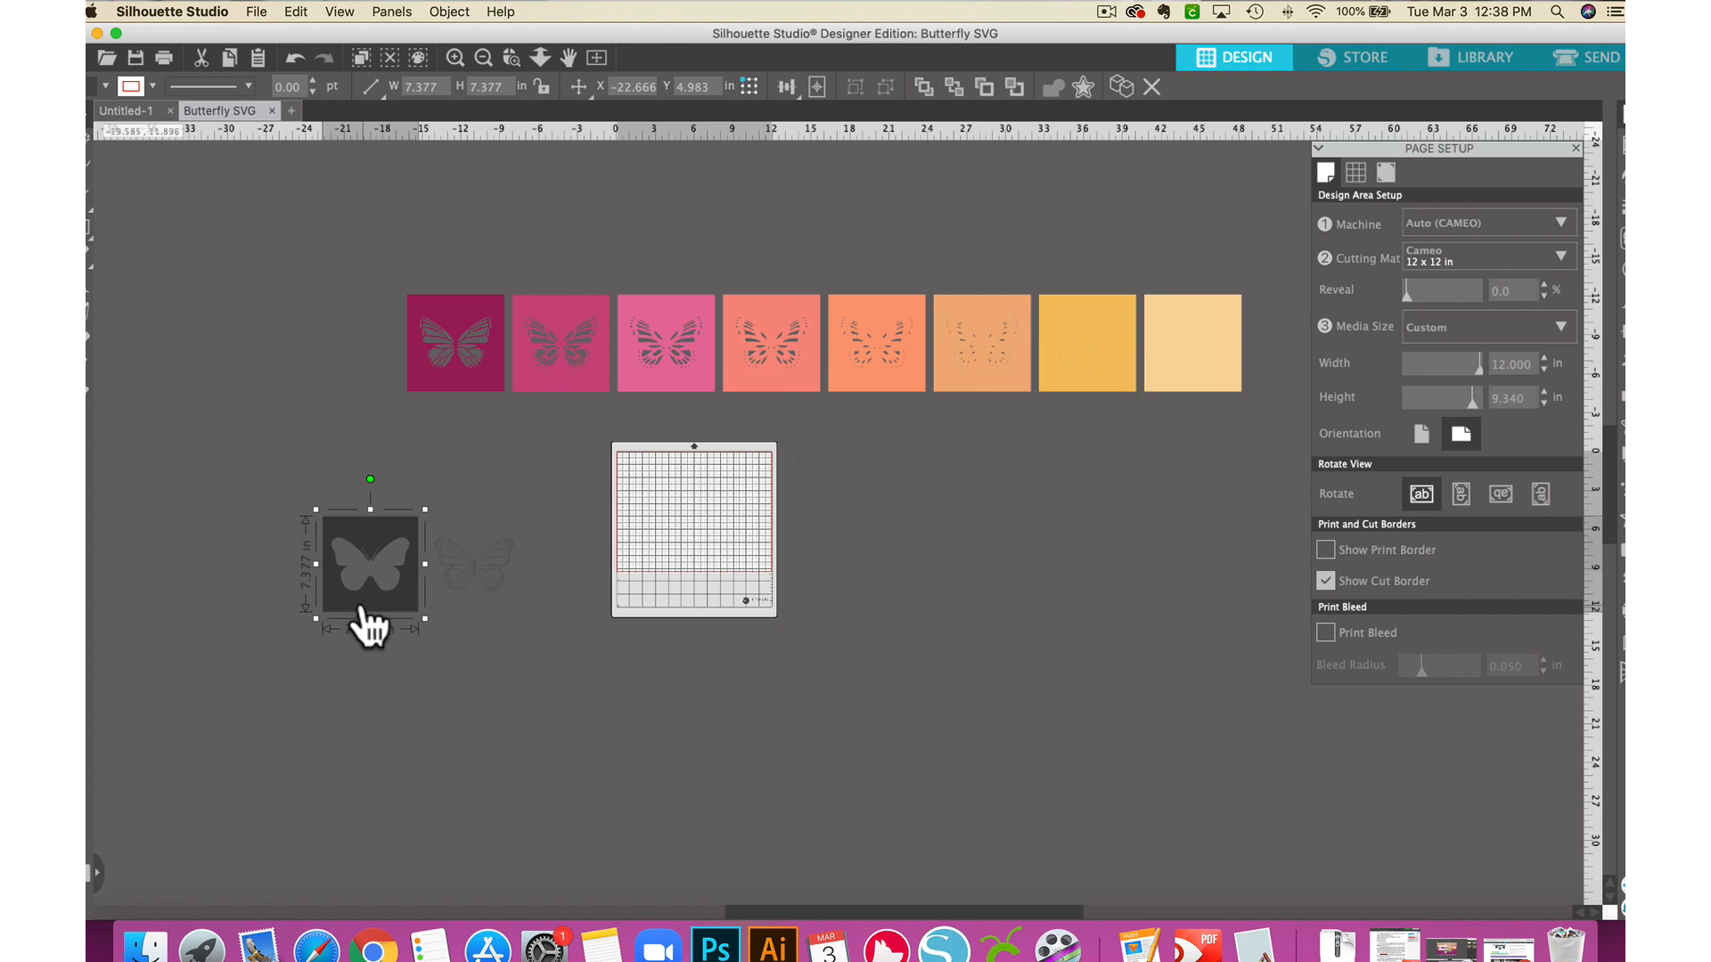
pyautogui.click(364, 532)
pyautogui.moveTo(364, 532); pyautogui.dragTo(333, 517)
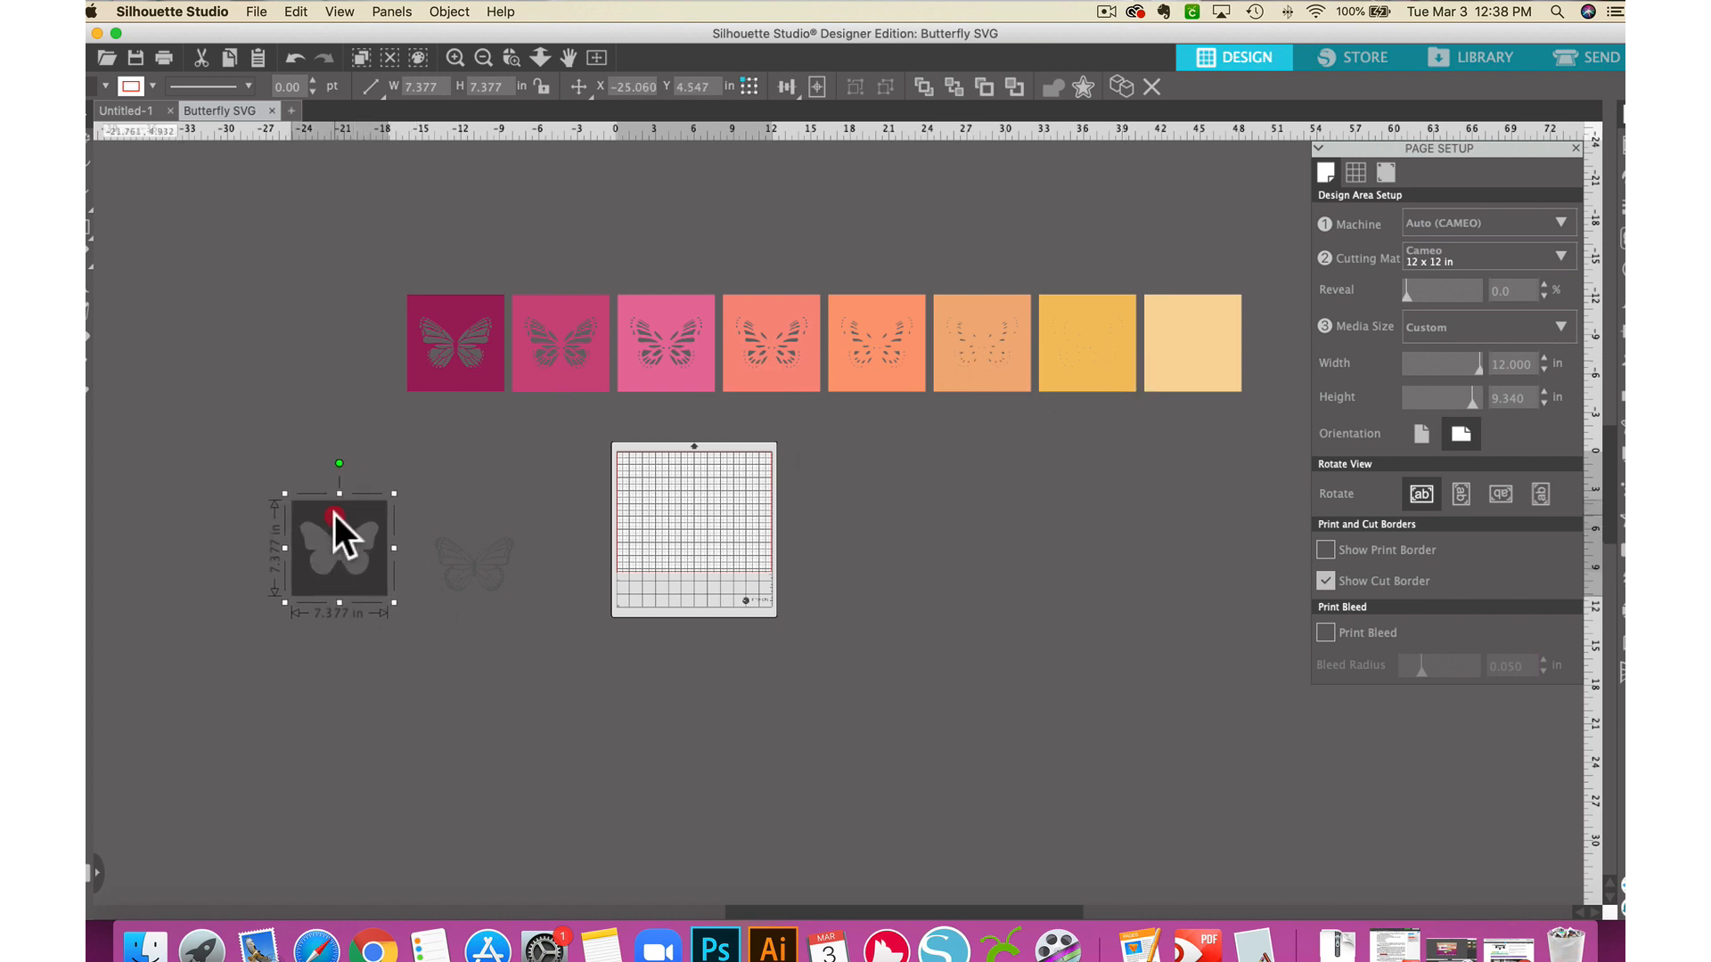
# - Delete the loose grey butterfly and place the dark cutout square in the upper-left part of the cutting mat
pyautogui.click(474, 571)
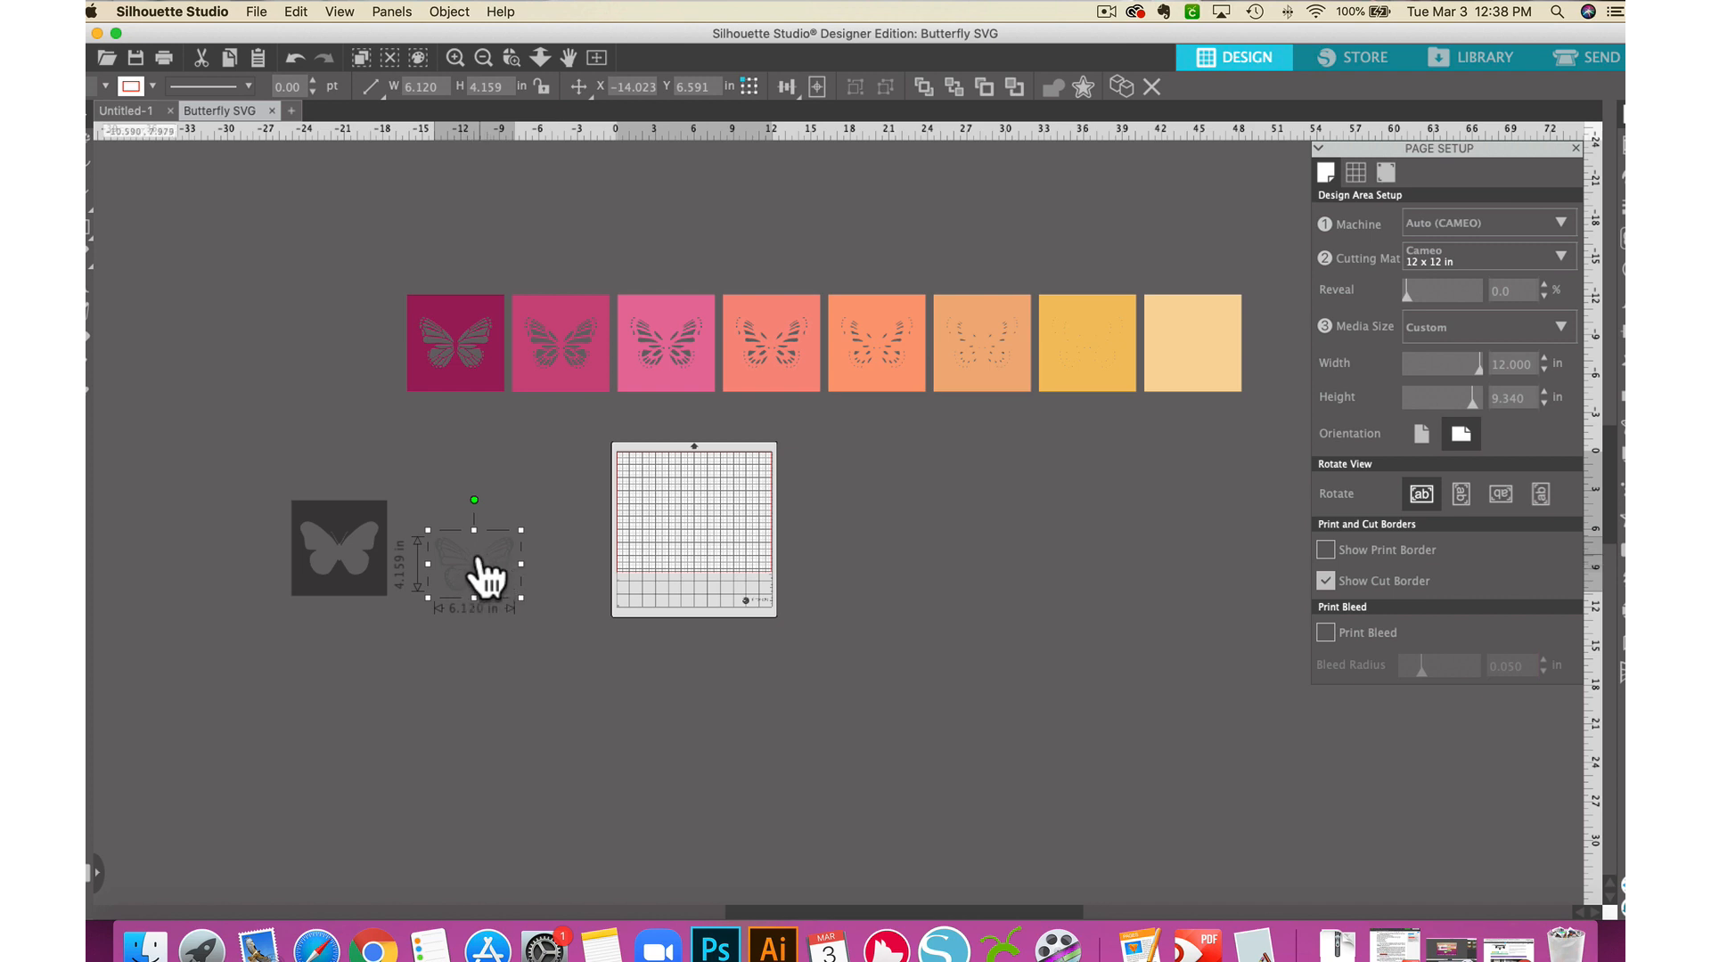
pyautogui.press('Delete')
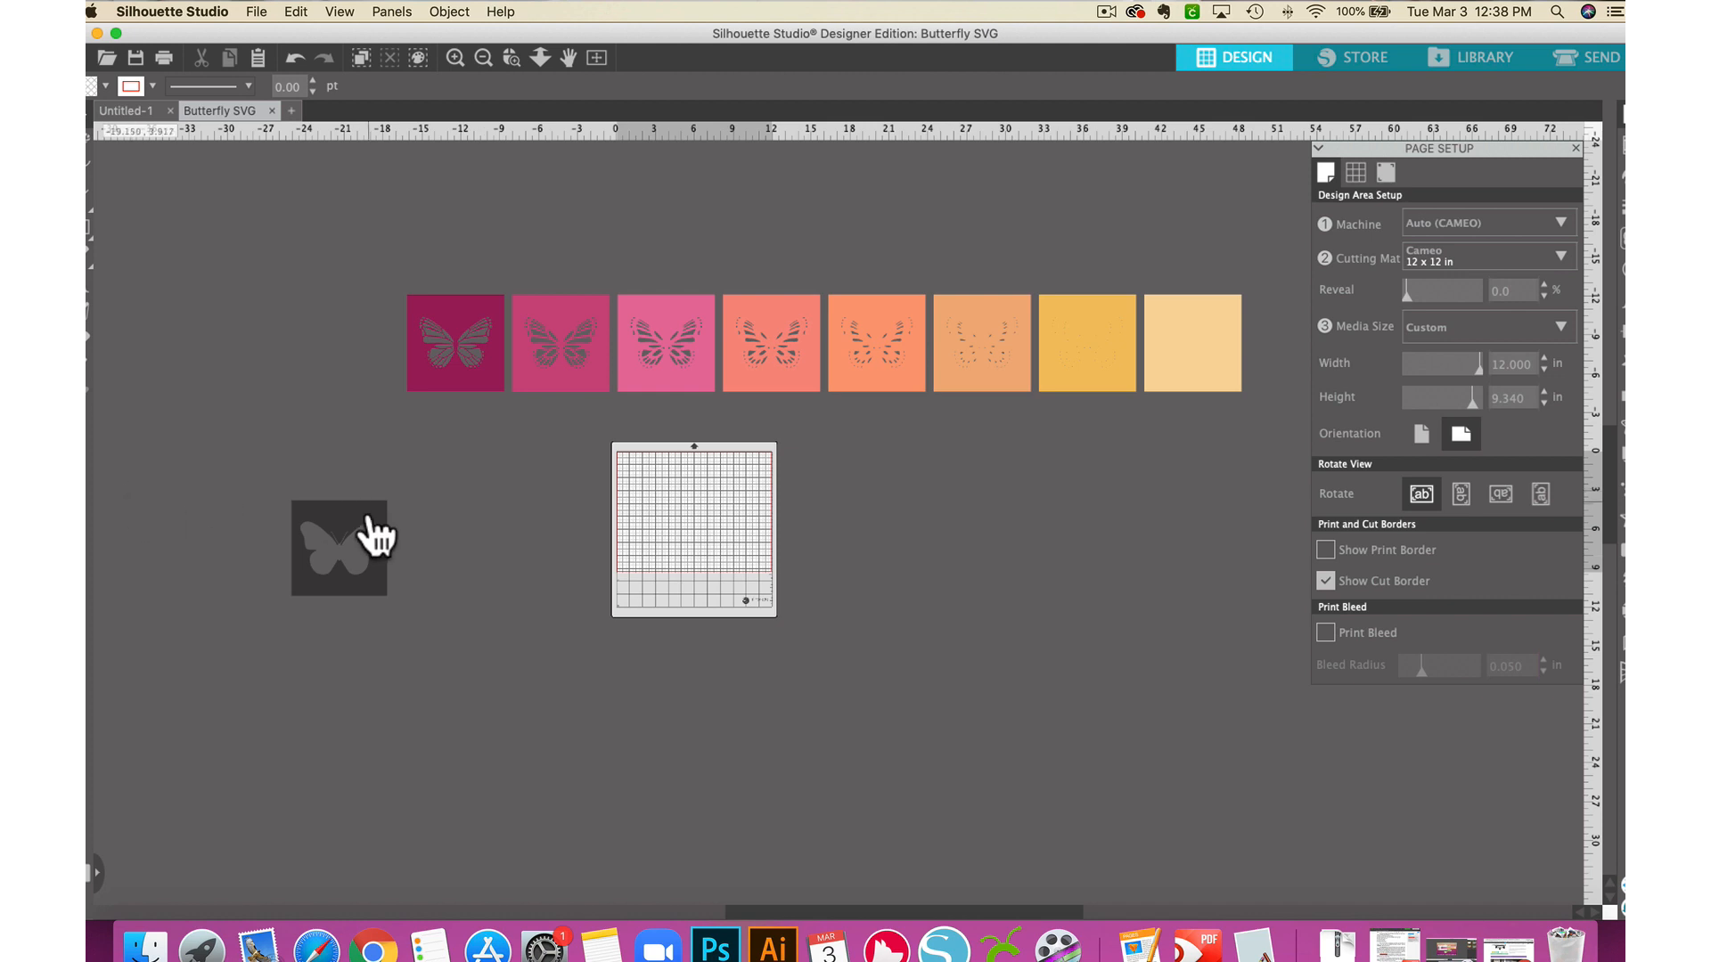
pyautogui.moveTo(374, 535); pyautogui.dragTo(660, 473)
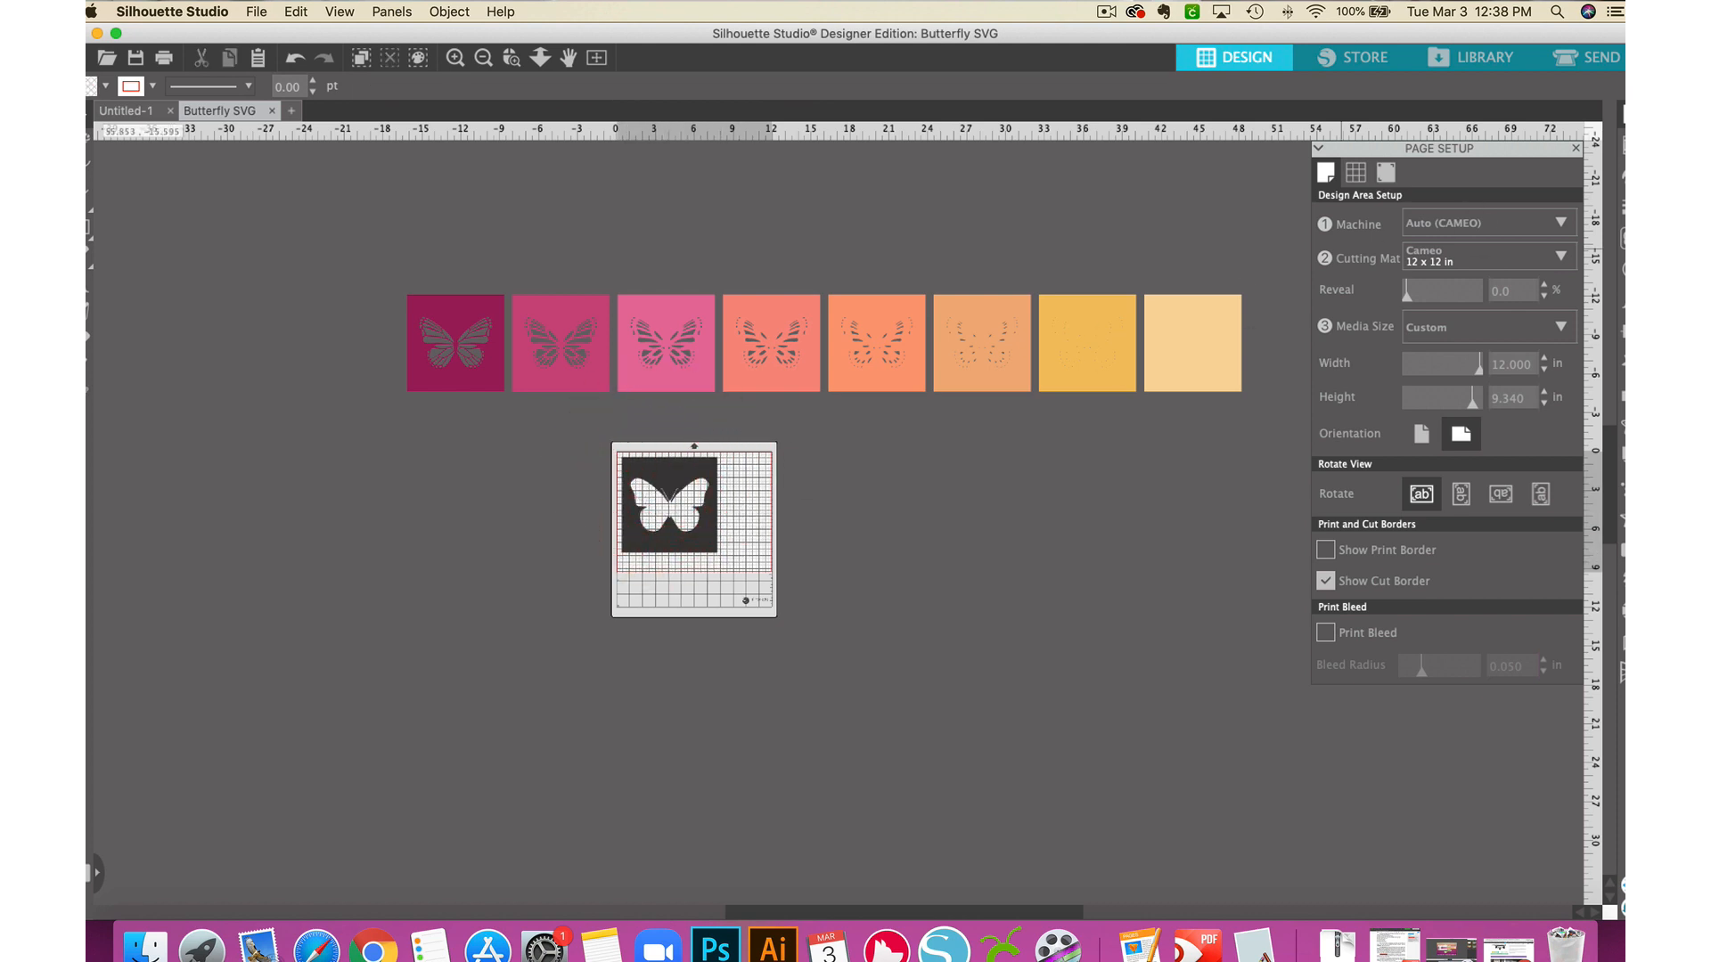
# - Switch to the send settings for the design and search Tool 1's material list for "water"
pyautogui.click(1598, 57)
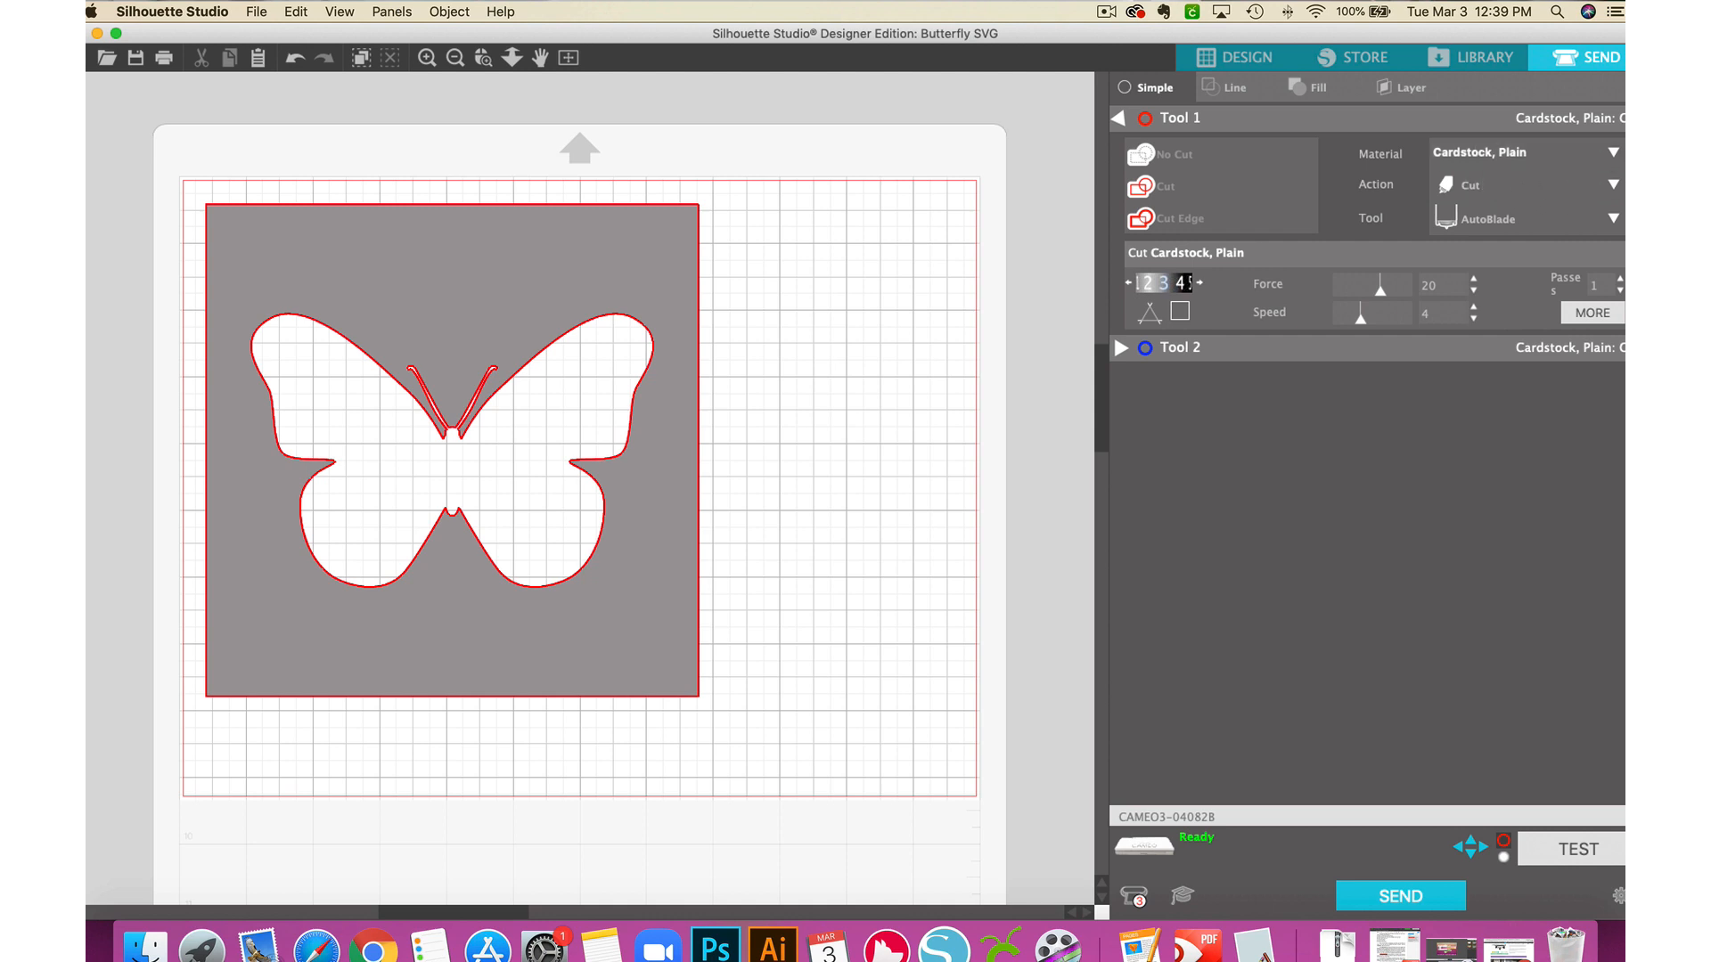
pyautogui.click(1613, 153)
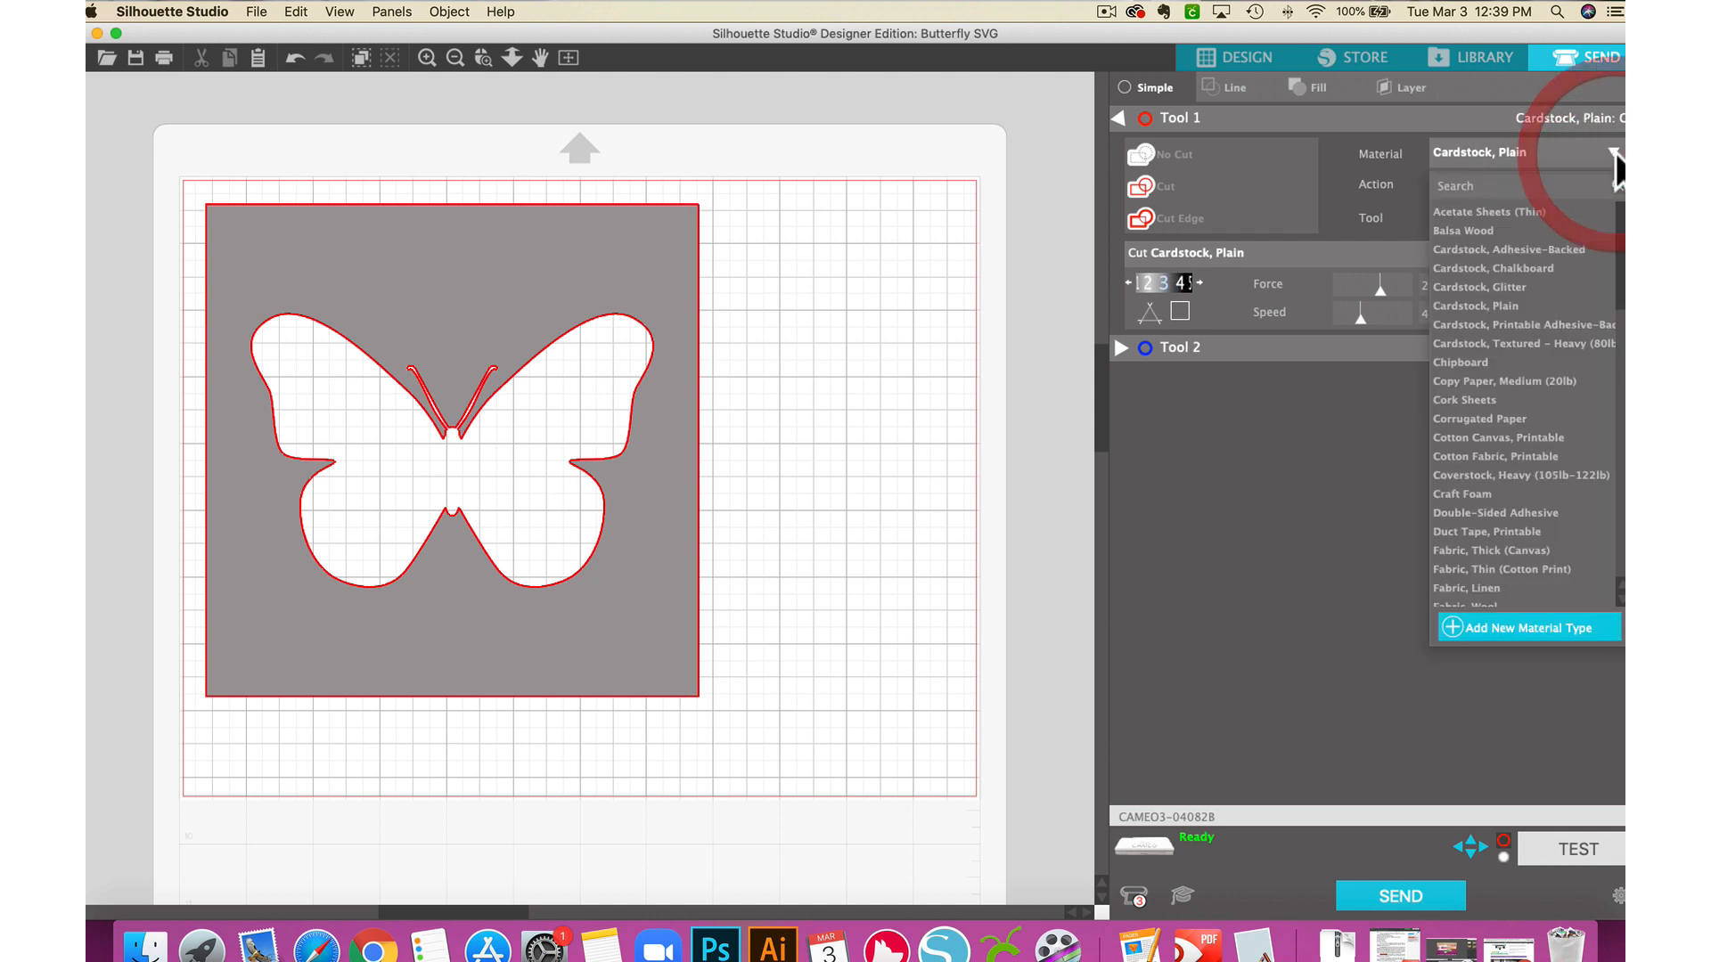
pyautogui.click(1544, 186)
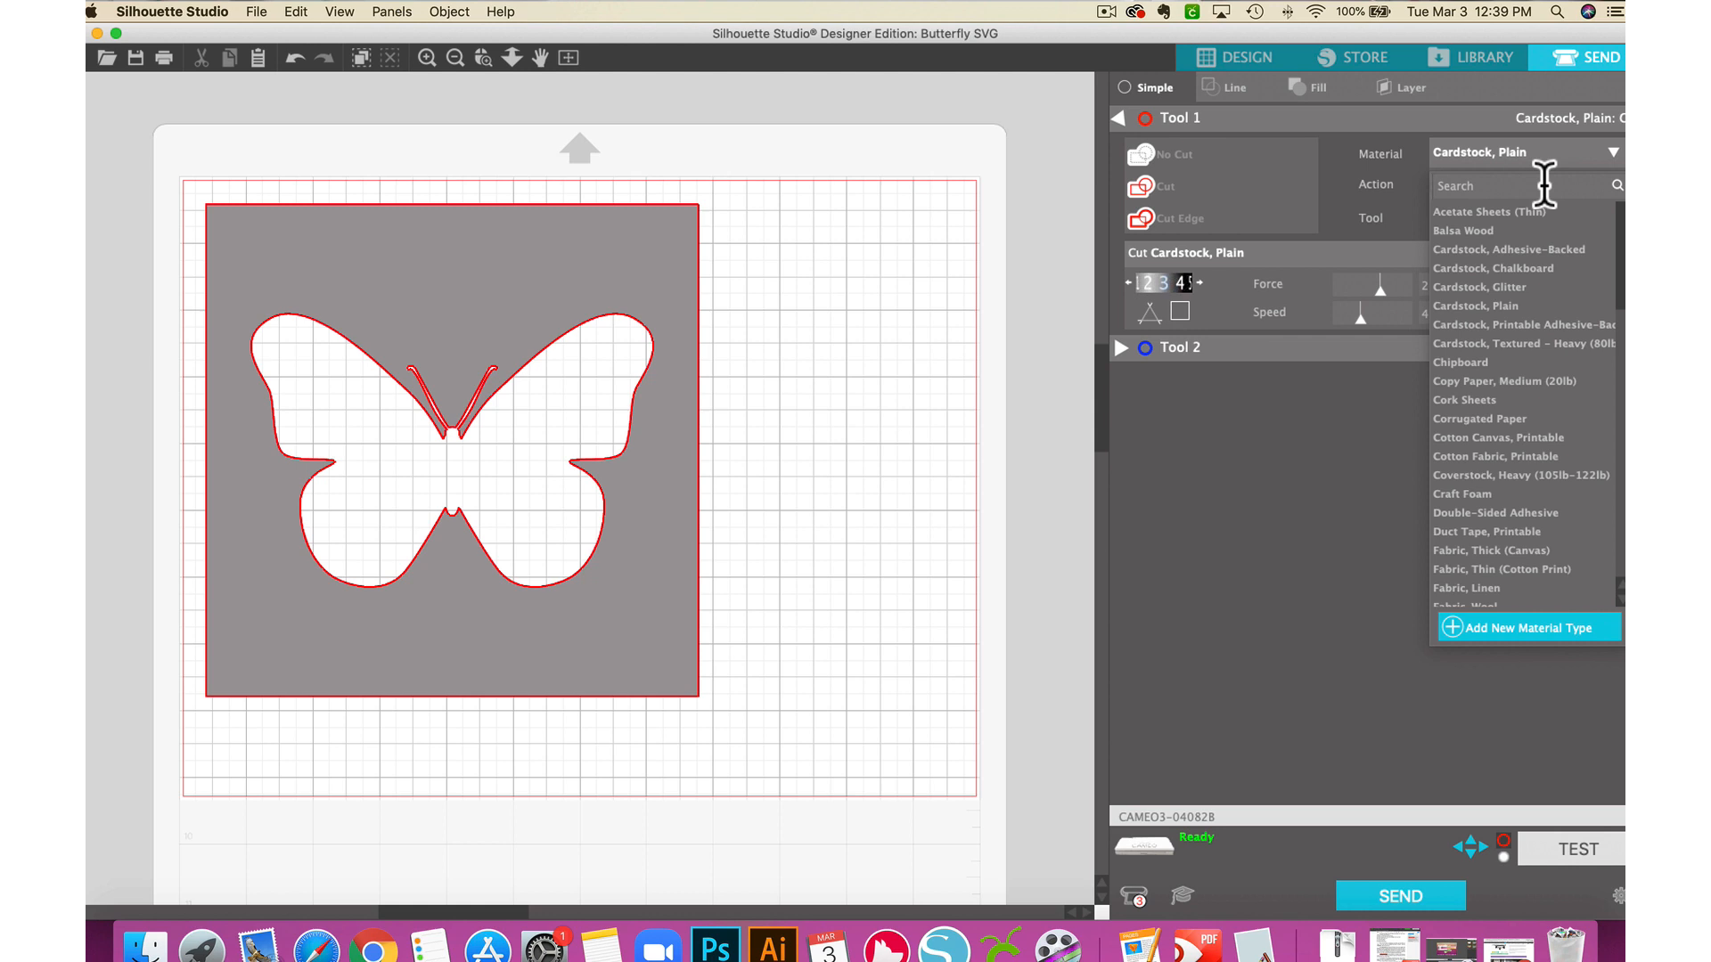
pyautogui.write('water')
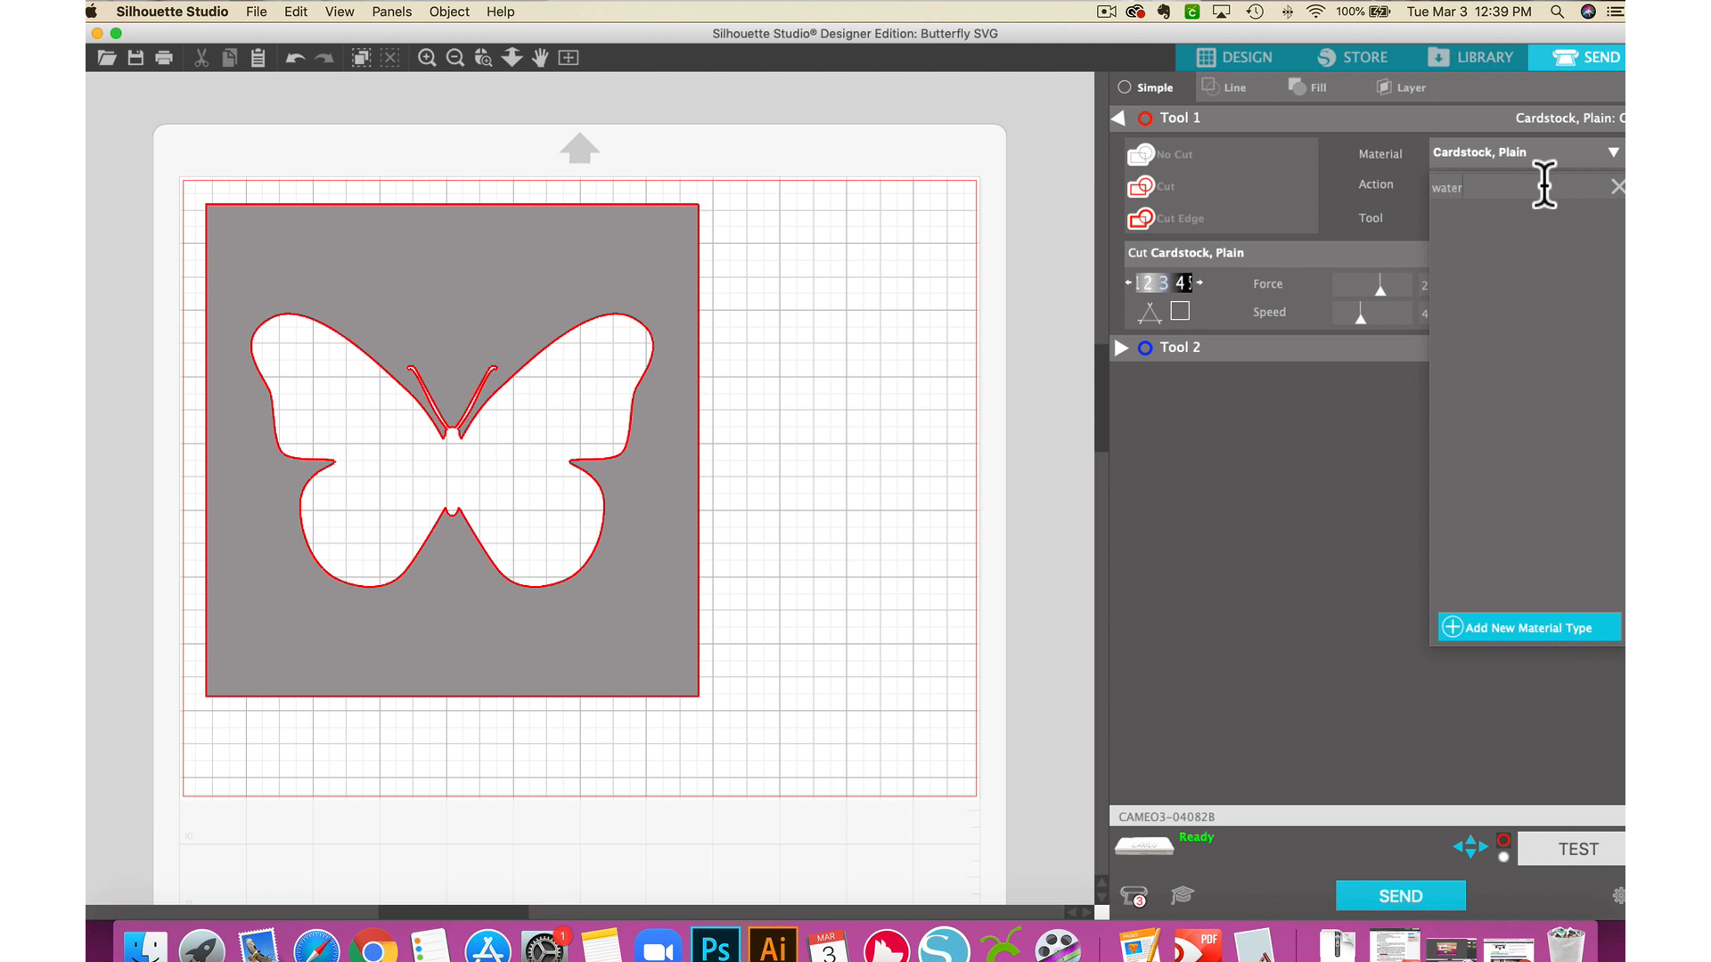
# - Clear the material search, look through the full list of material types and close it without choosing one
pyautogui.press('BackSpace')
pyautogui.press('BackSpace')
pyautogui.press('BackSpace')
pyautogui.press('BackSpace')
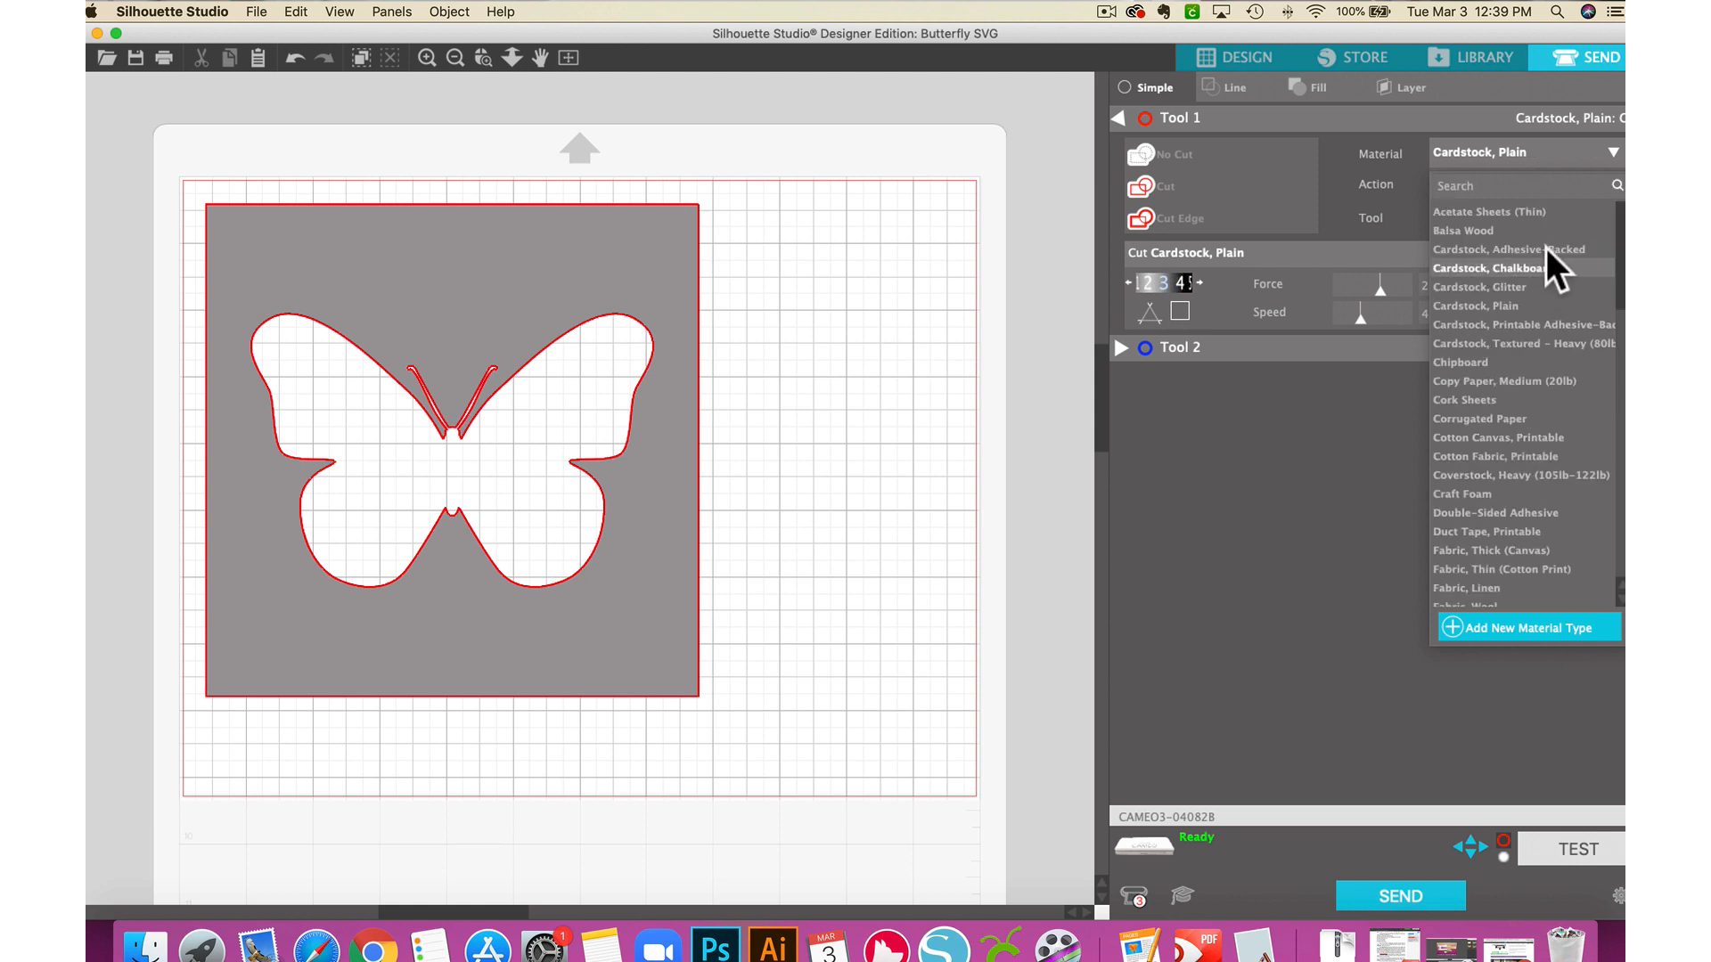
pyautogui.moveTo(1620, 254); pyautogui.dragTo(1619, 588)
pyautogui.moveTo(1620, 524); pyautogui.dragTo(1620, 256)
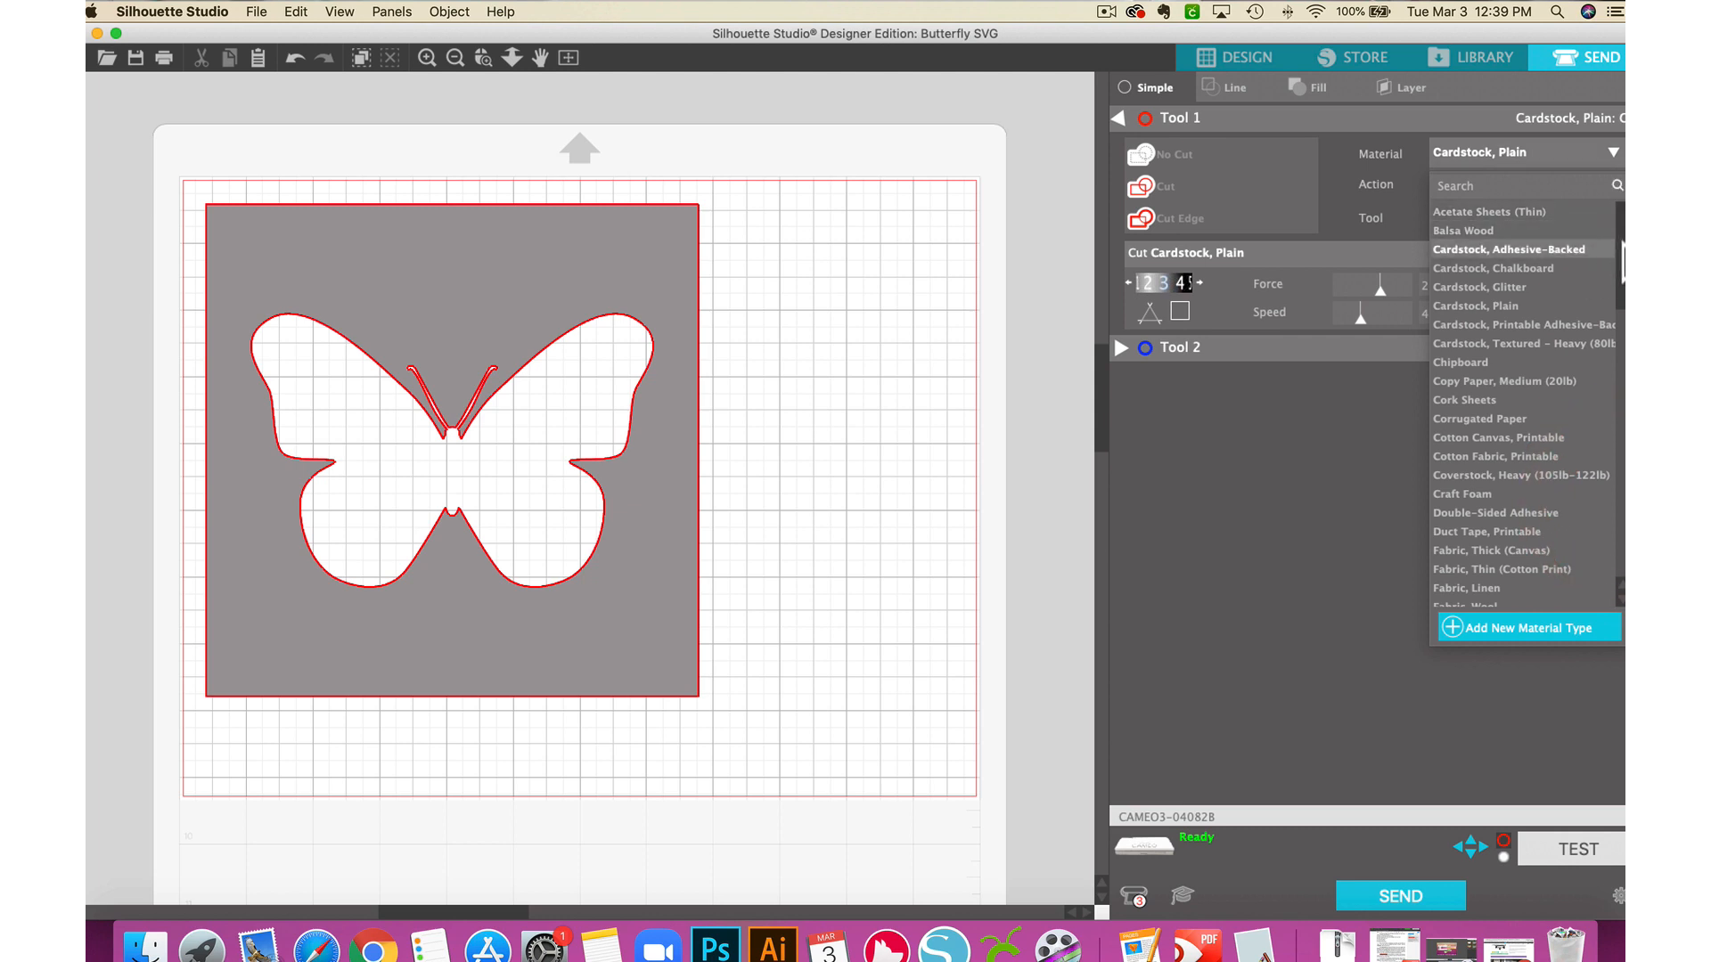
pyautogui.moveTo(1622, 246); pyautogui.dragTo(1622, 283)
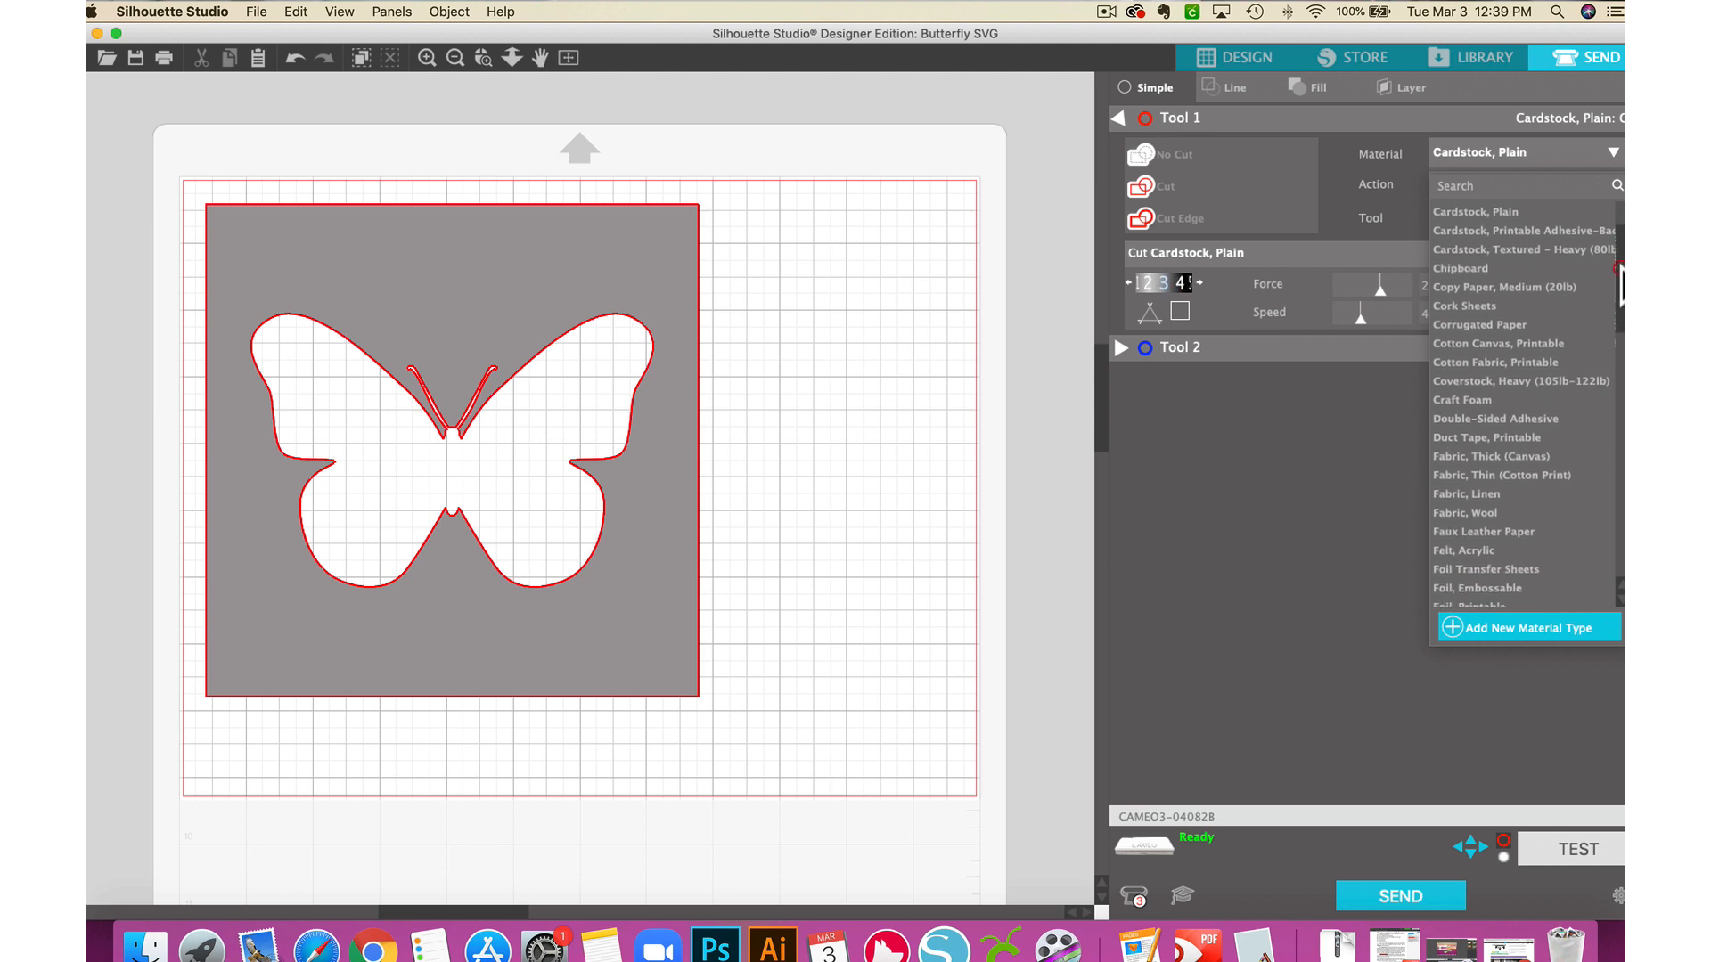
pyautogui.click(1398, 423)
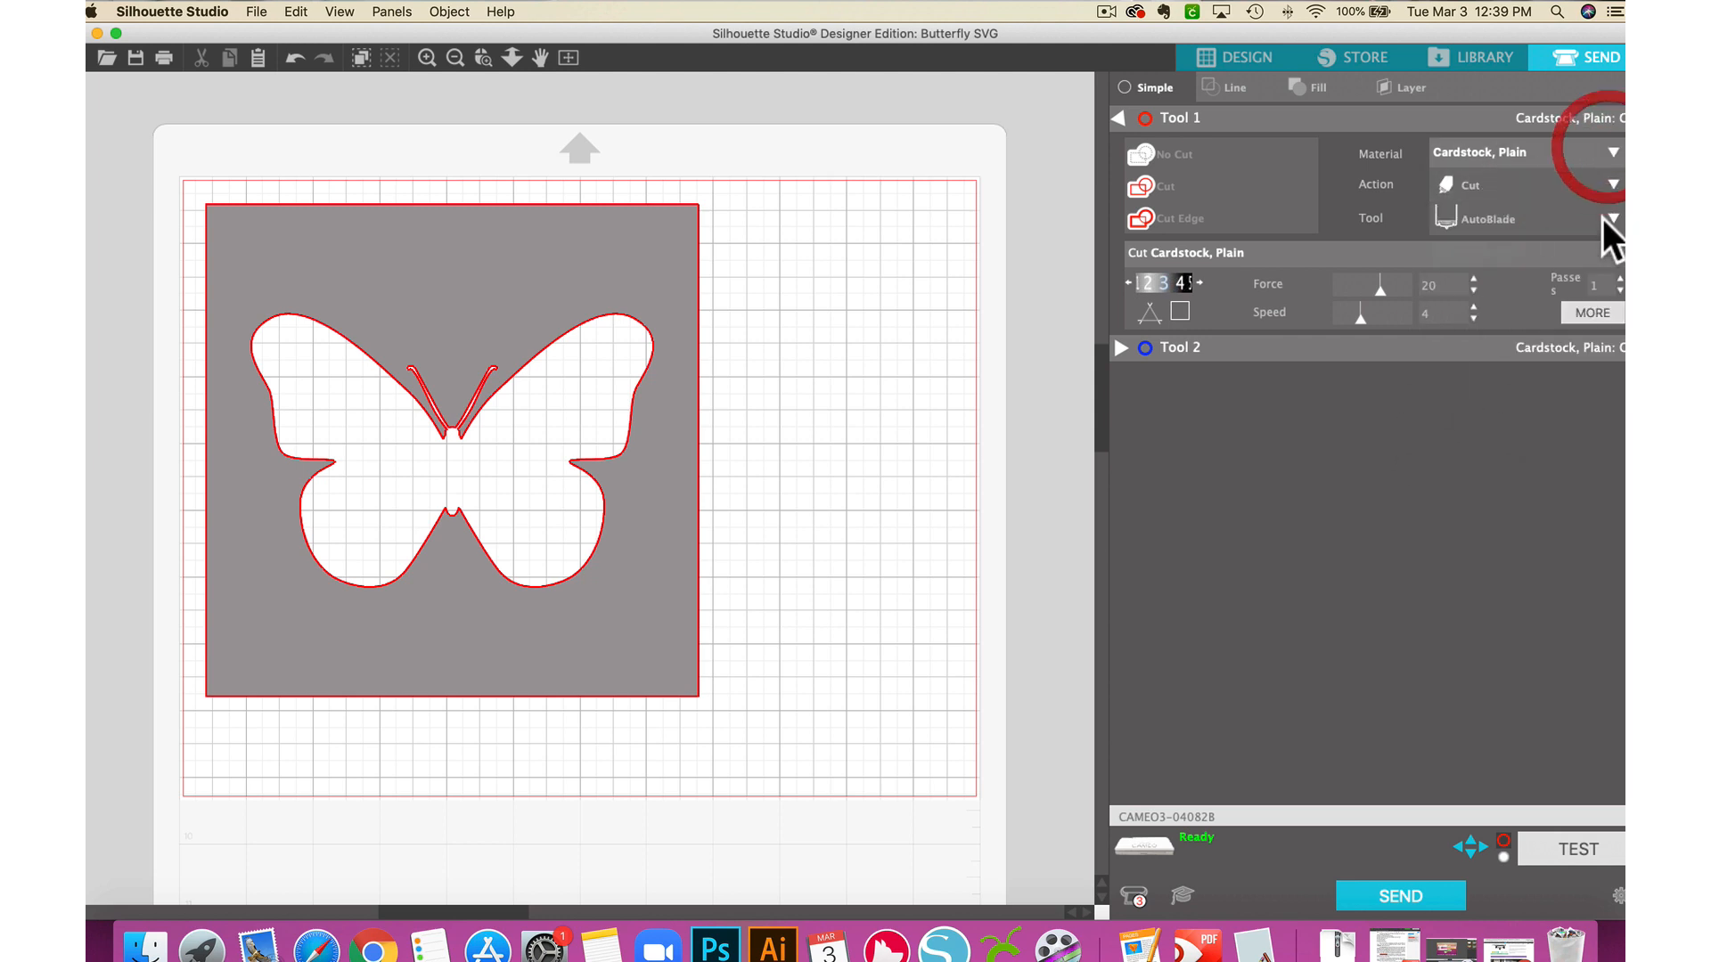
# - Set Tool 1's material to Cardstock, Textured – Heavy (80lb) and send the square with the butterfly cutout to the cutter
pyautogui.click(1613, 152)
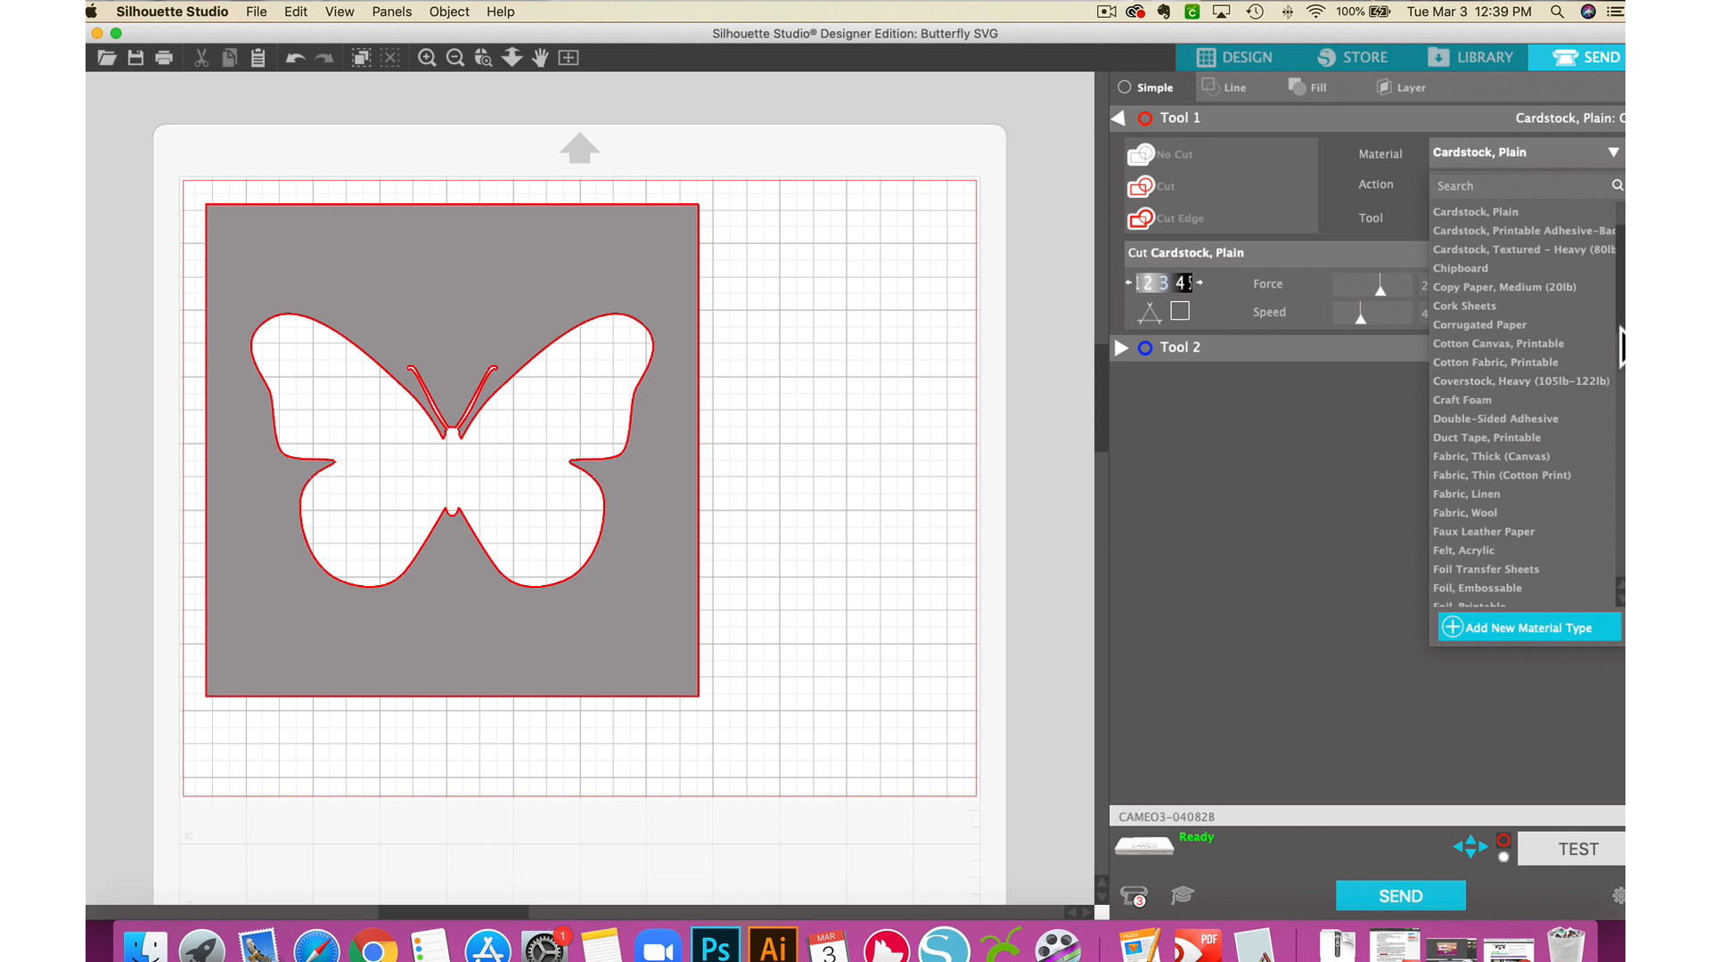
pyautogui.scroll(-1, 1602, 379)
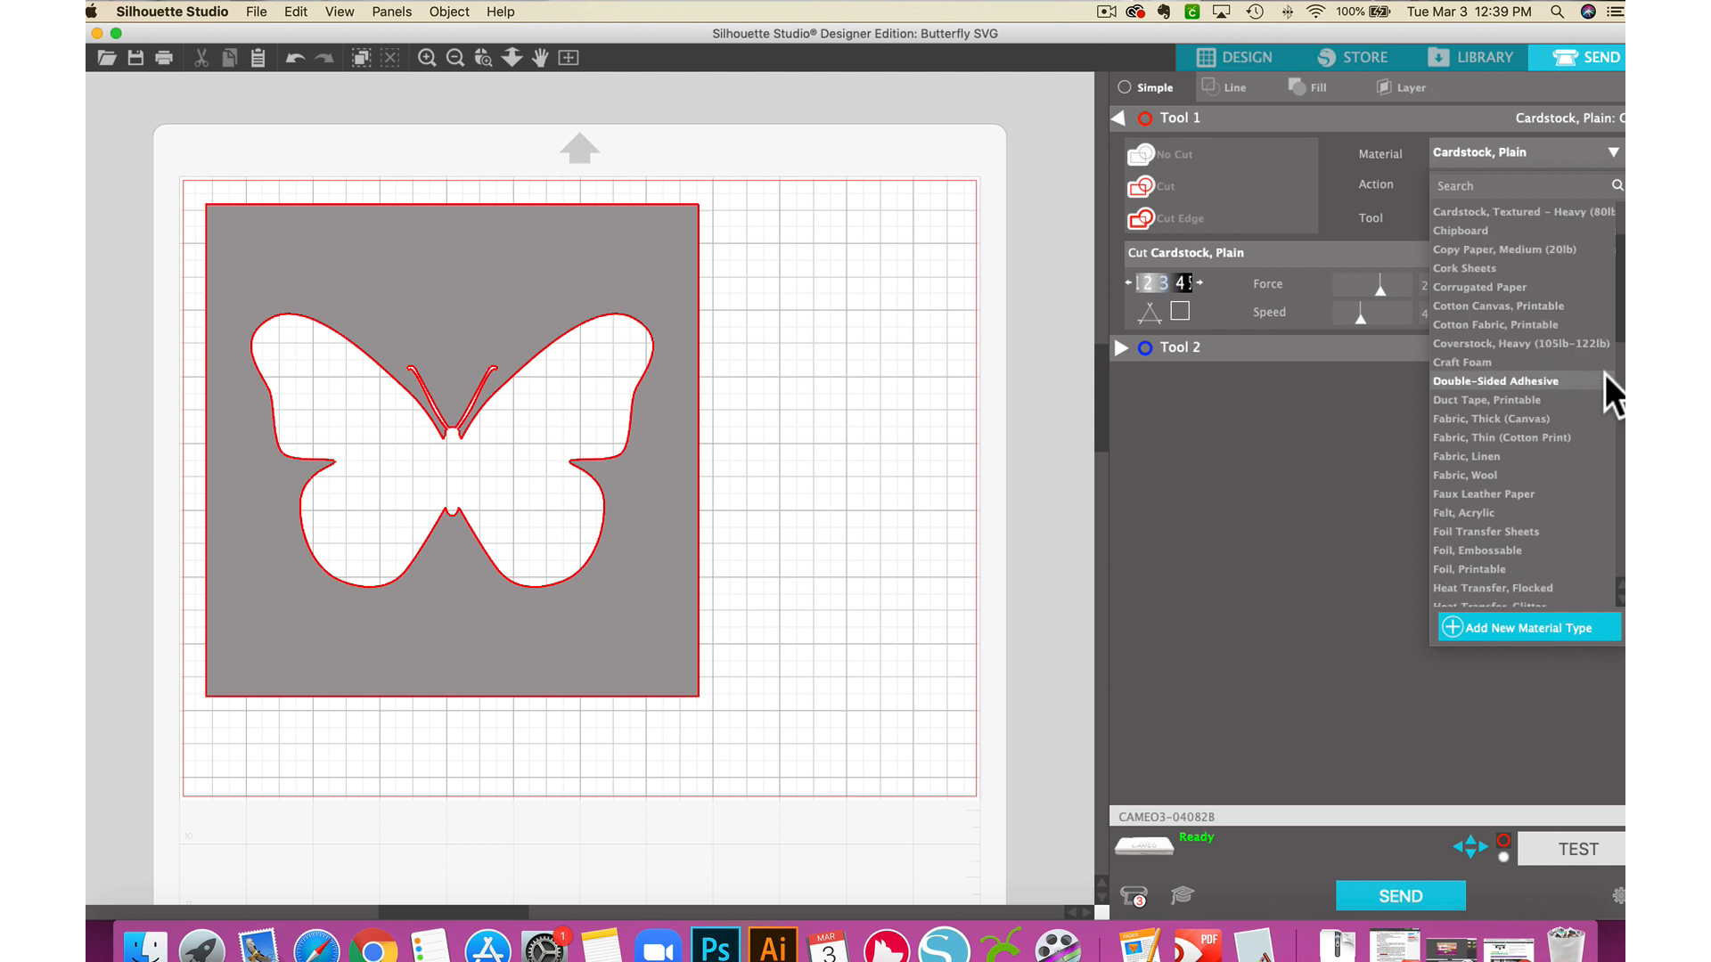
pyautogui.scroll(-1, 1590, 382)
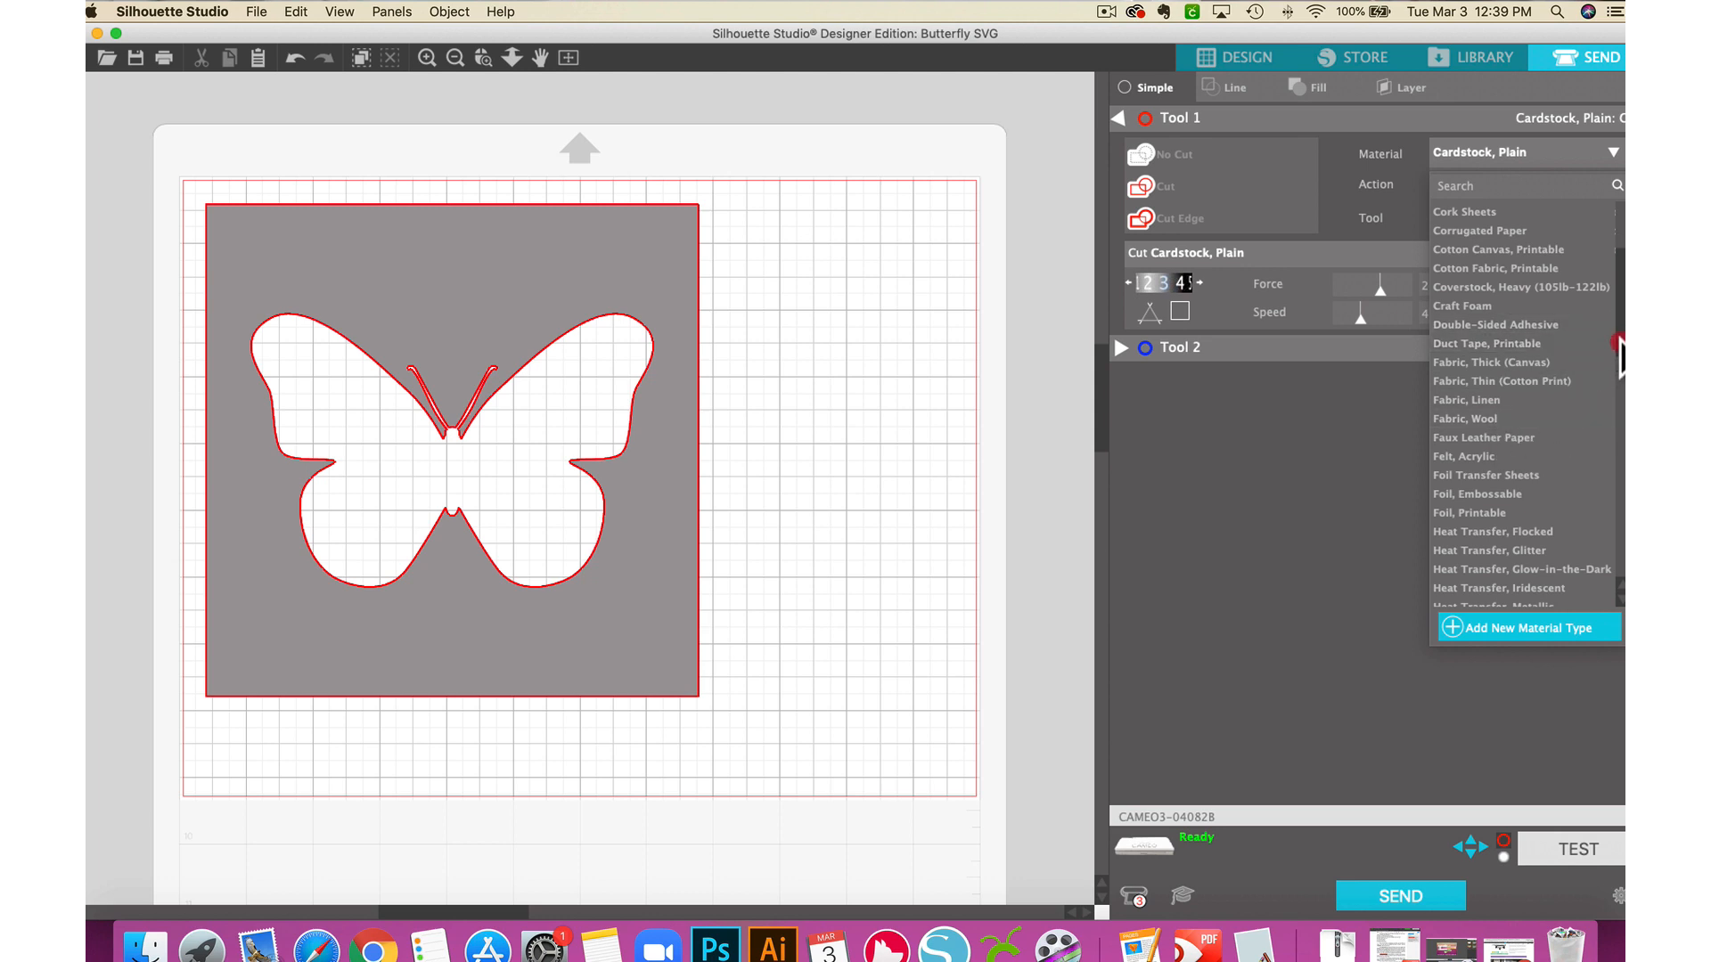
pyautogui.scroll(-4, 1615, 356)
pyautogui.scroll(-1, 1620, 379)
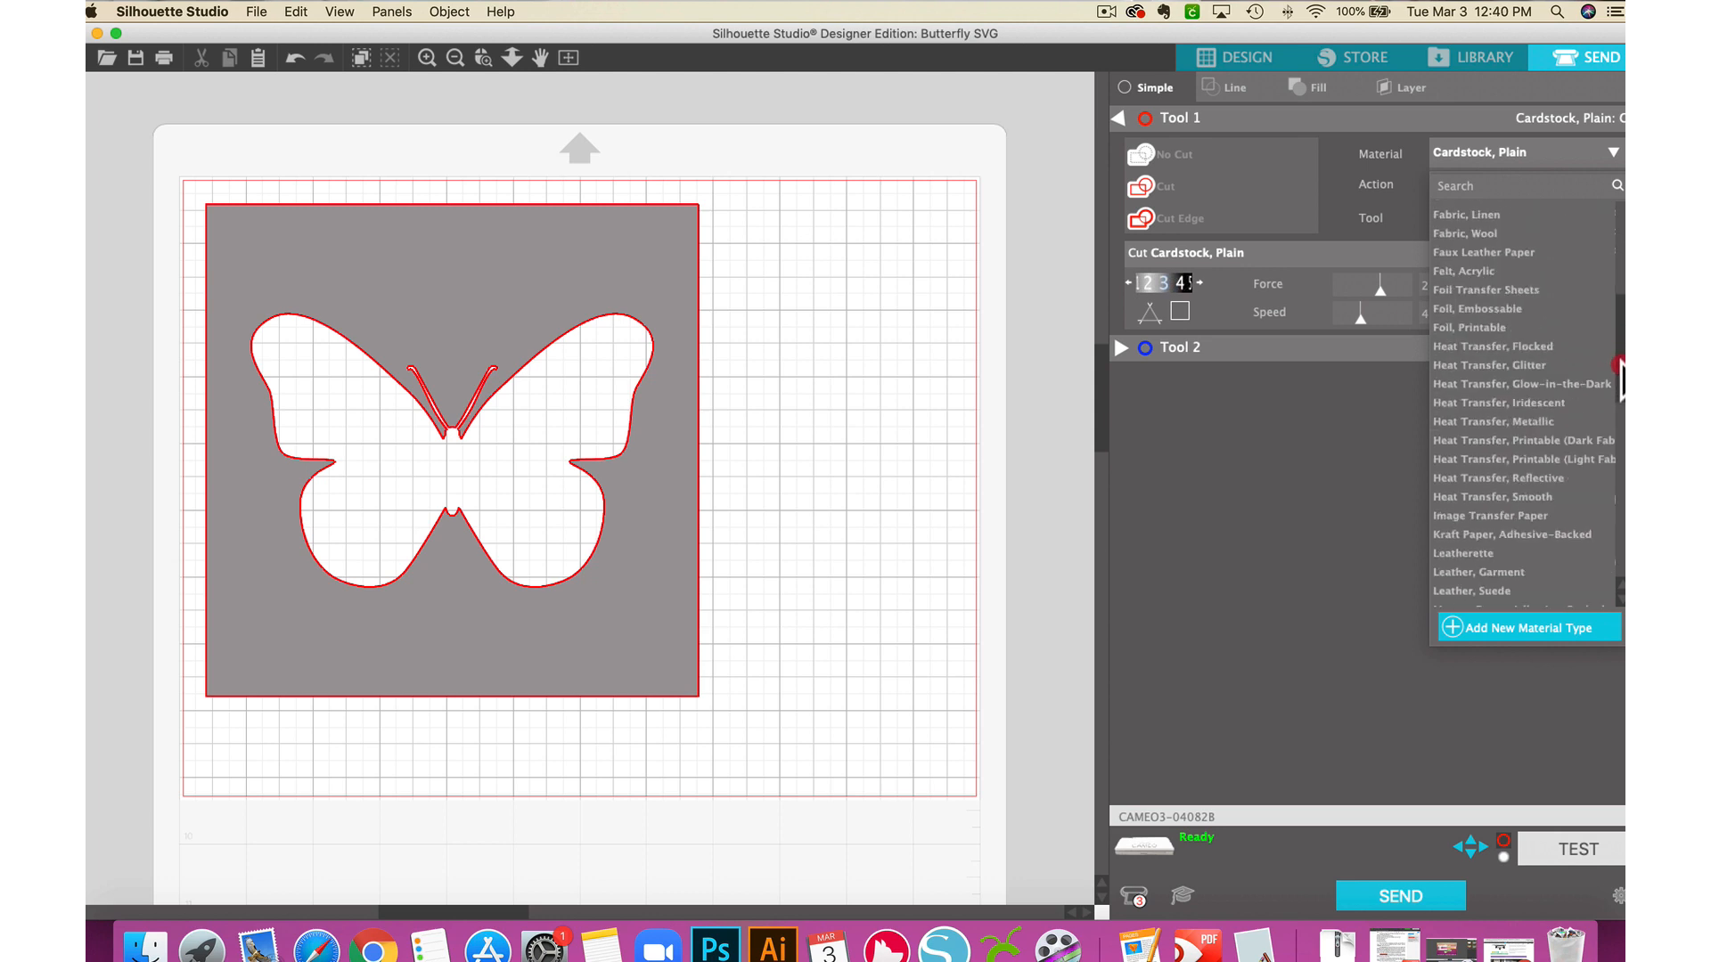
pyautogui.scroll(-3, 1611, 408)
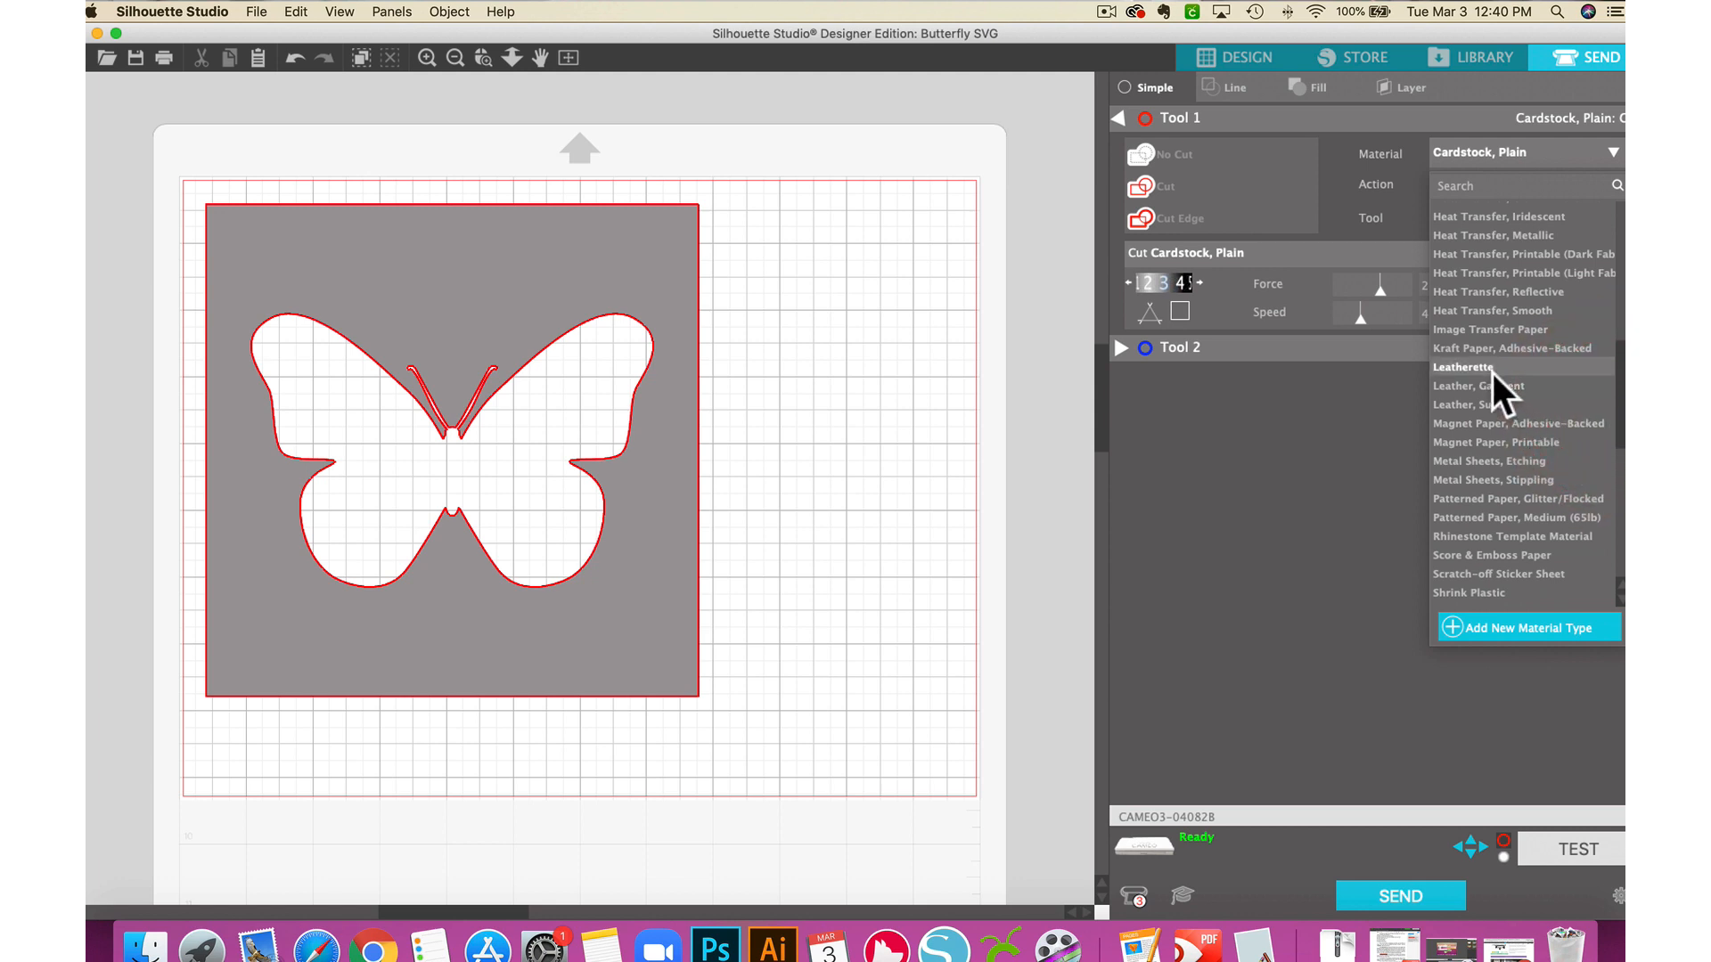
pyautogui.moveTo(1620, 383); pyautogui.dragTo(1614, 214)
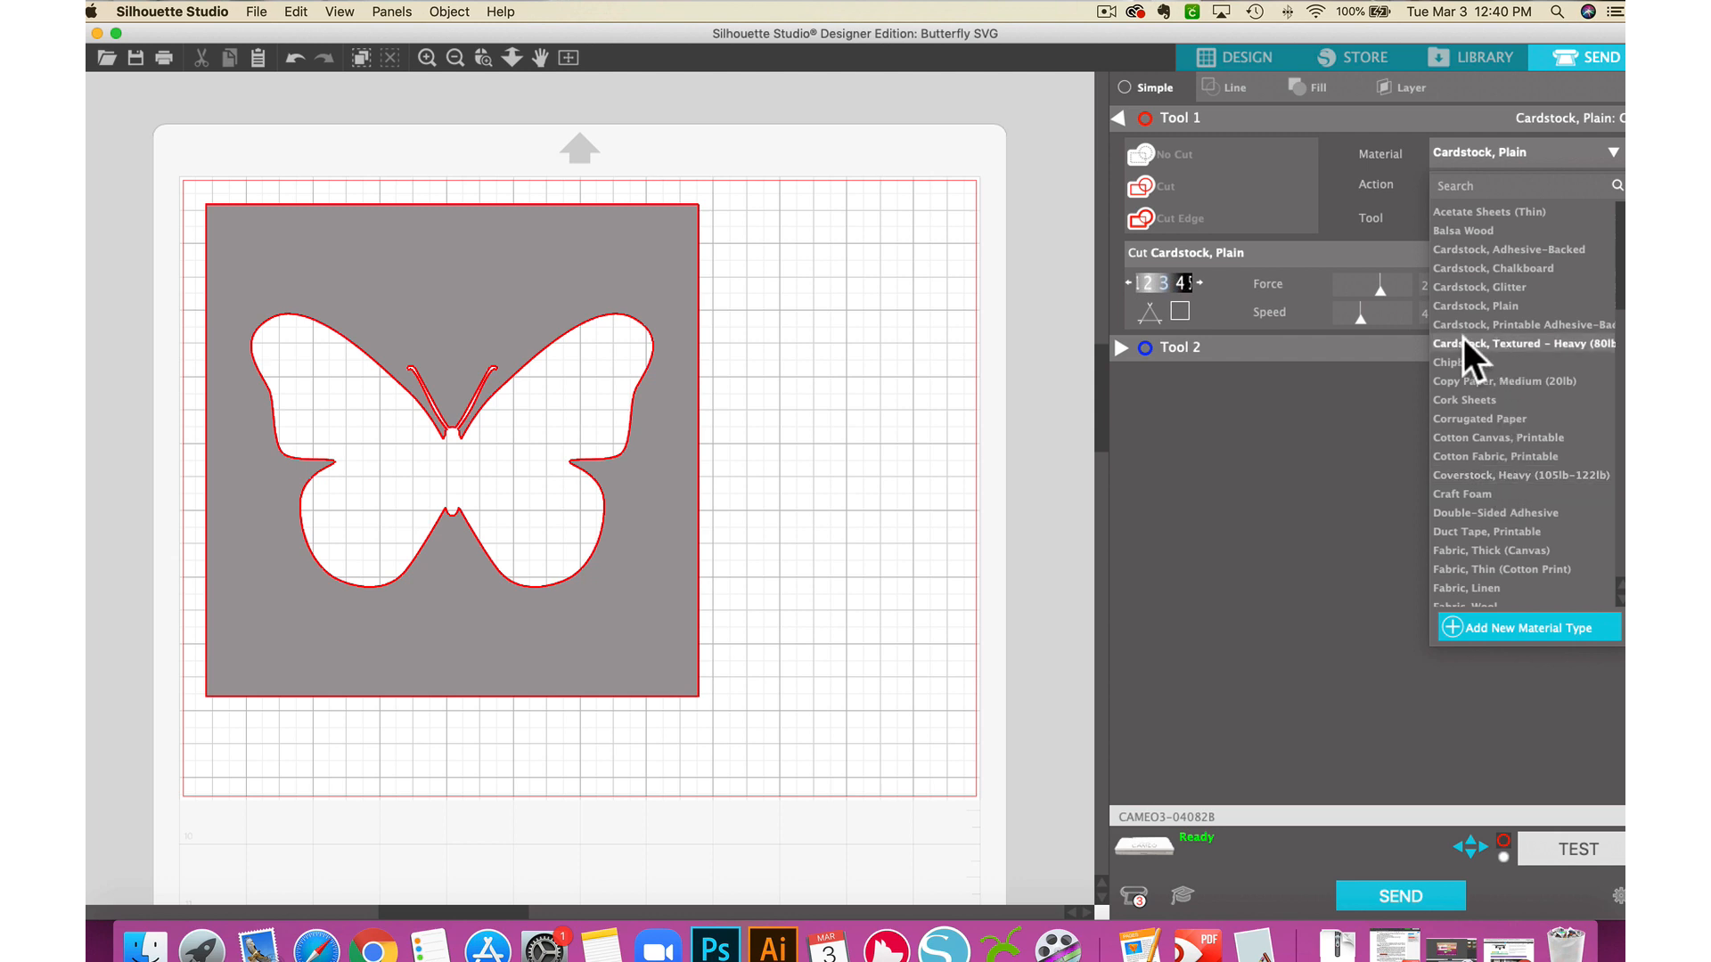
pyautogui.click(1537, 340)
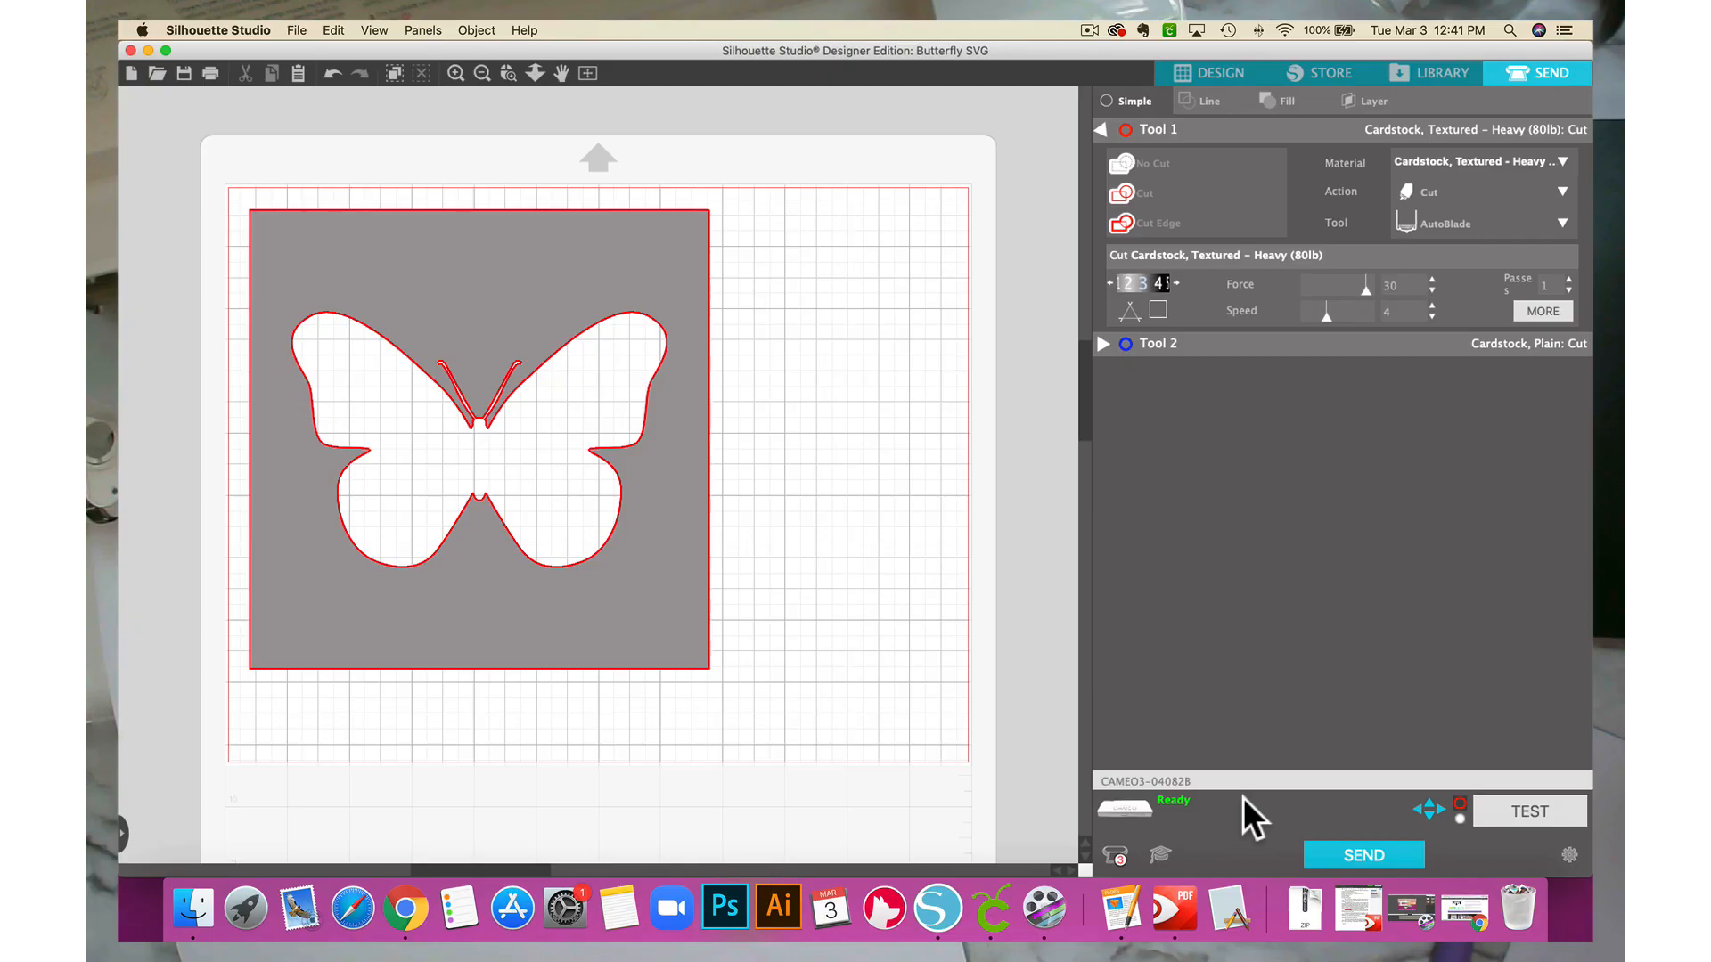
pyautogui.click(1361, 857)
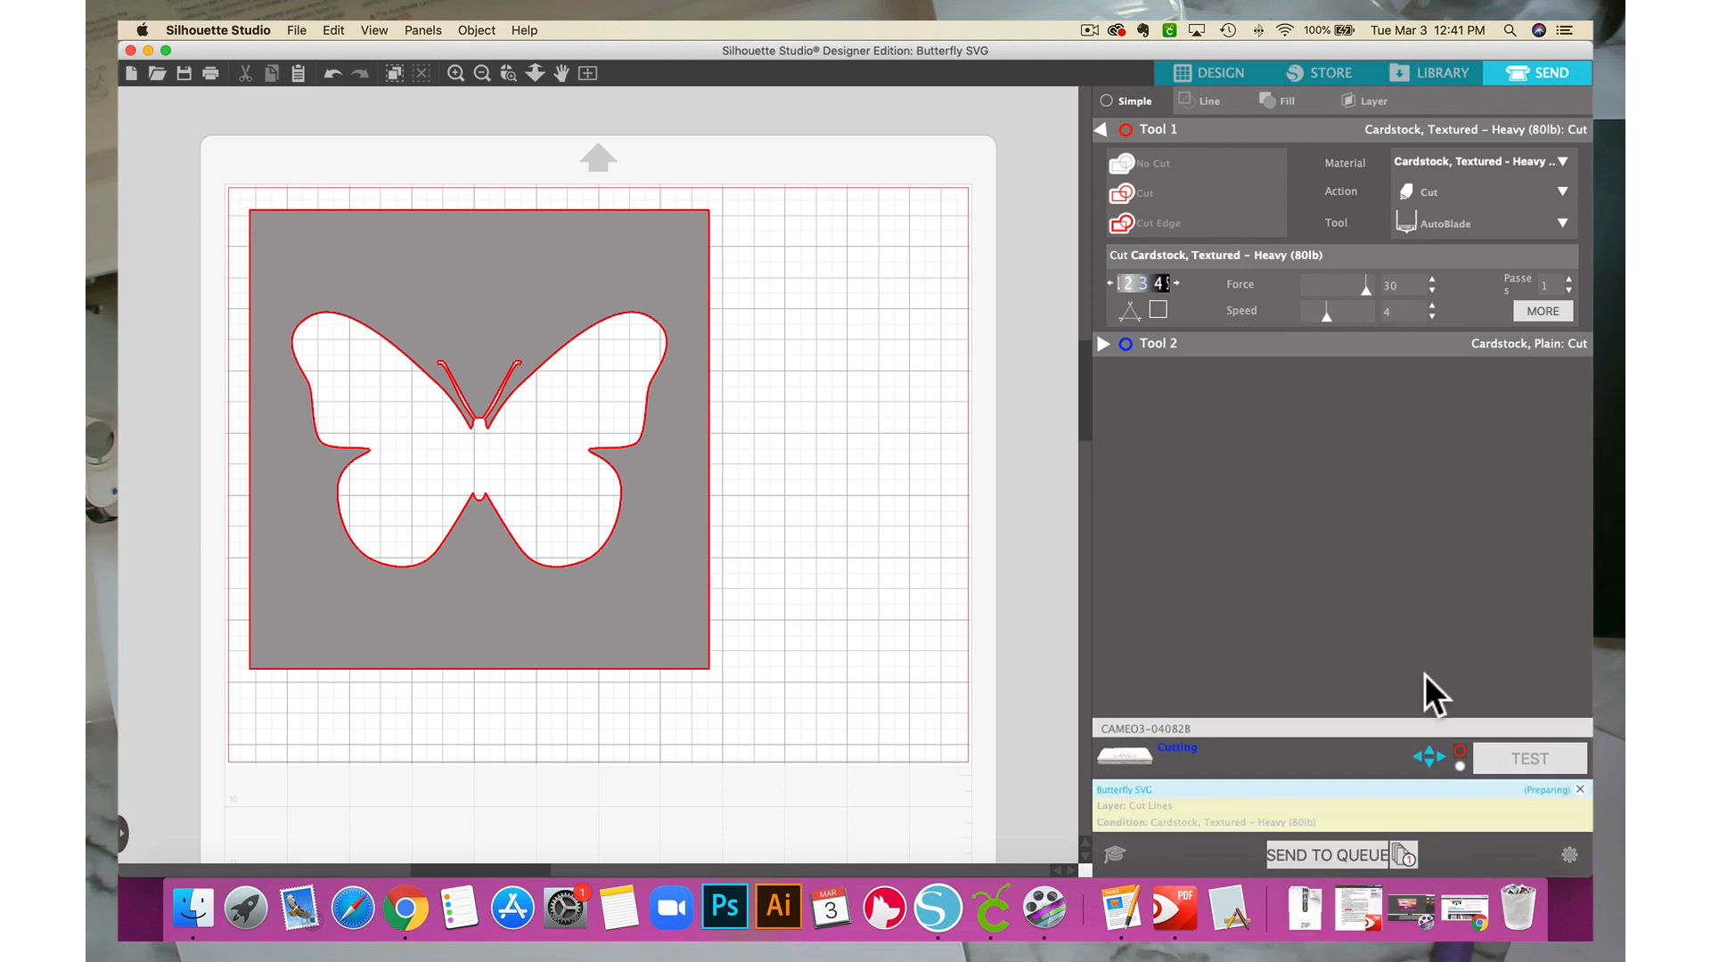